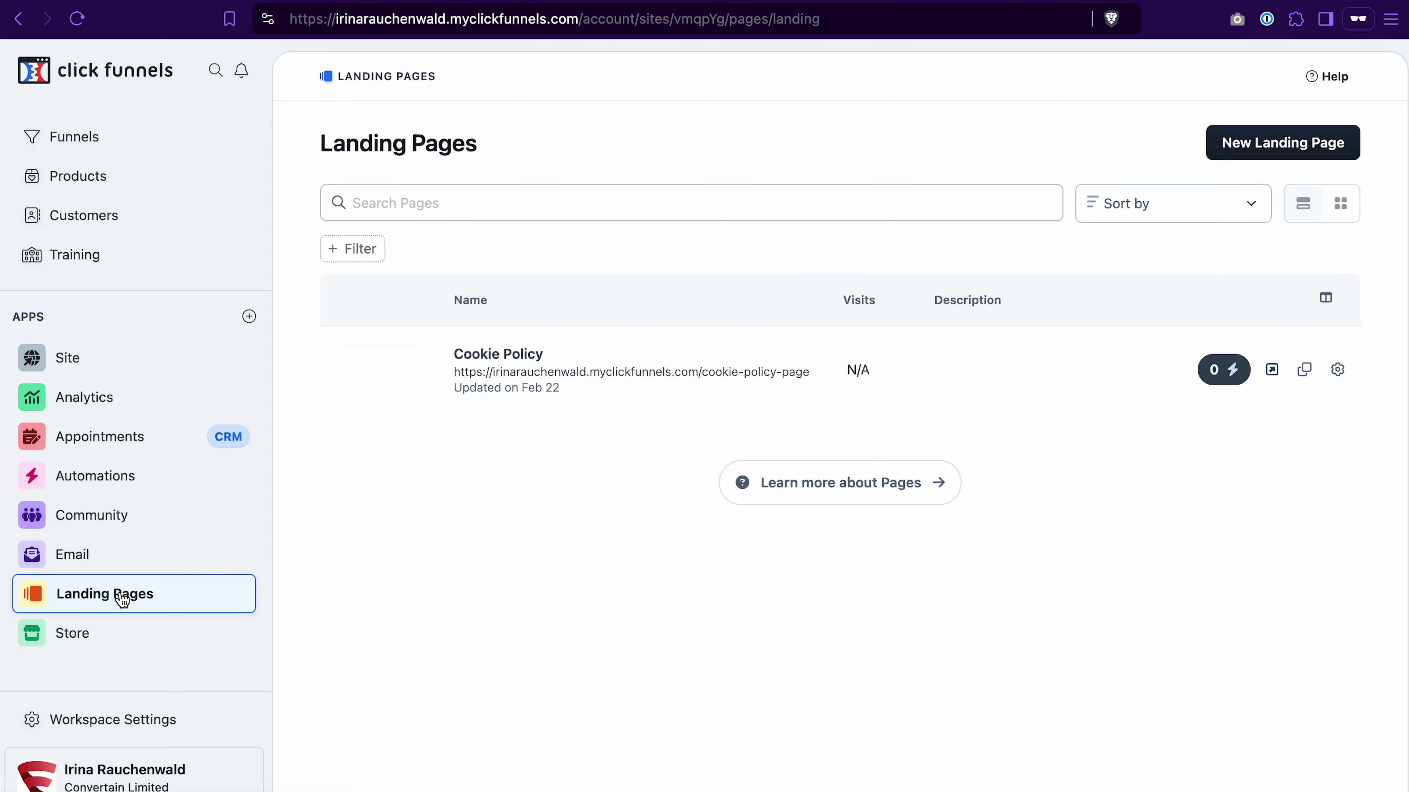
Step: Start a new landing page and browse the Opt-in templates, moving on to page 4 of the results
click(1258, 139)
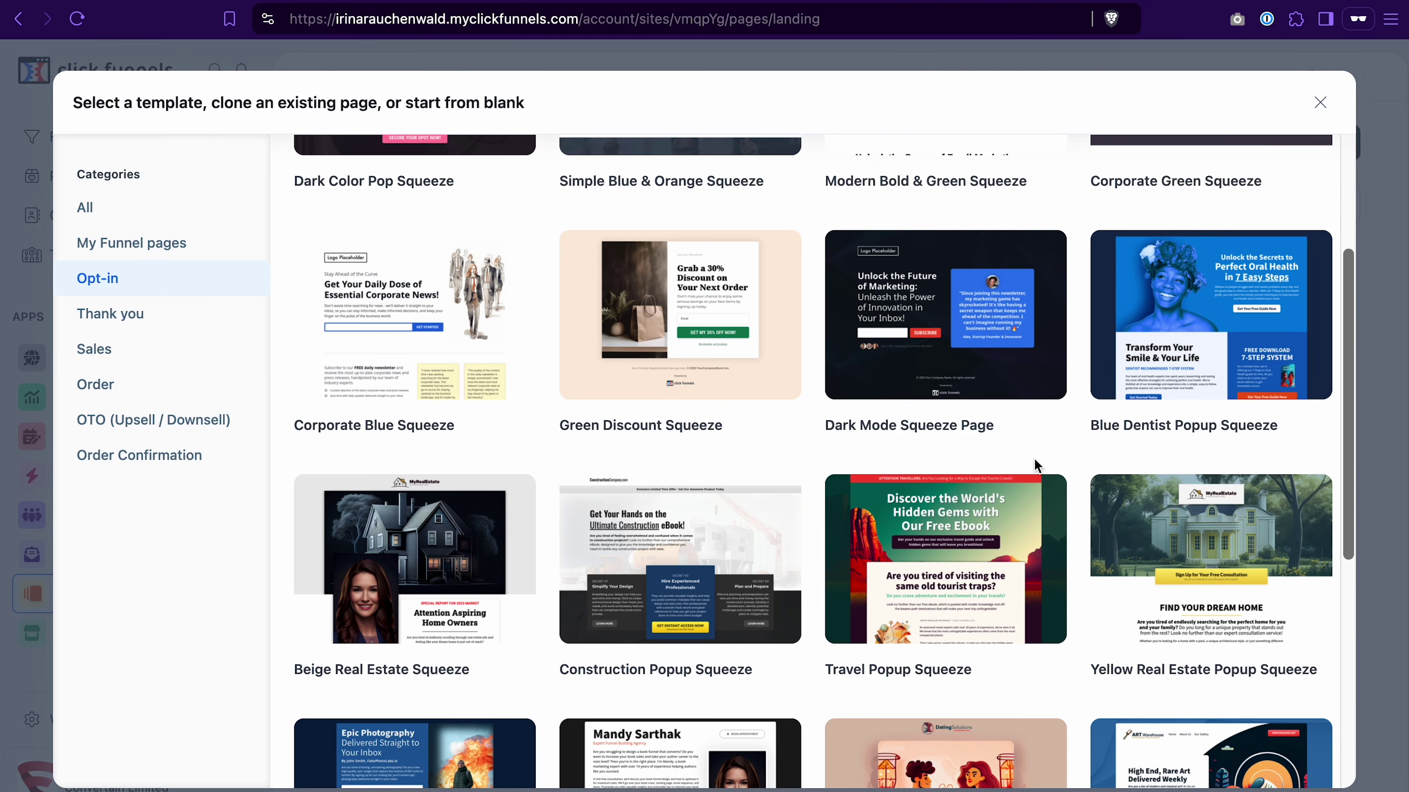
scroll(1035, 465, up, 4)
scroll(1037, 466, down, 8)
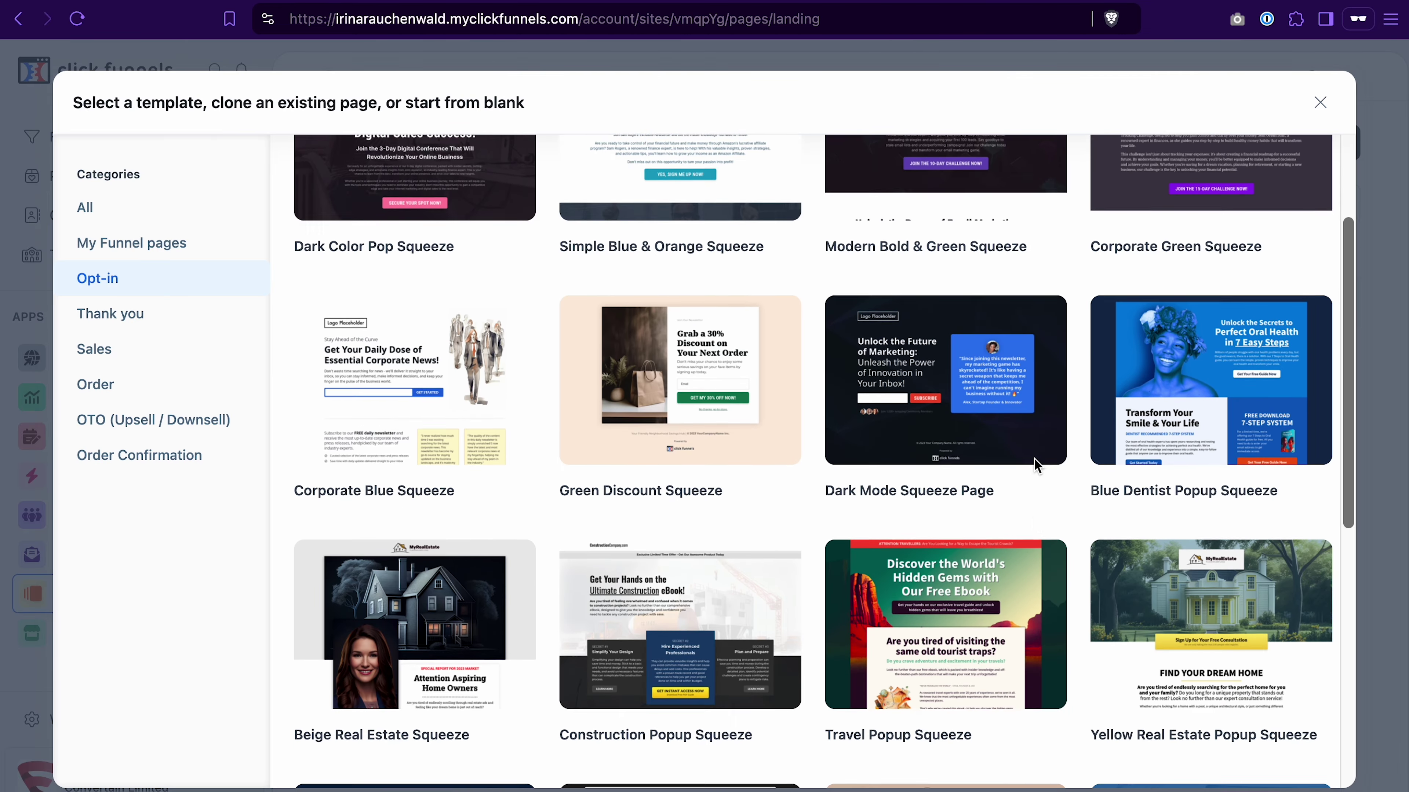
scroll(1035, 467, down, 4)
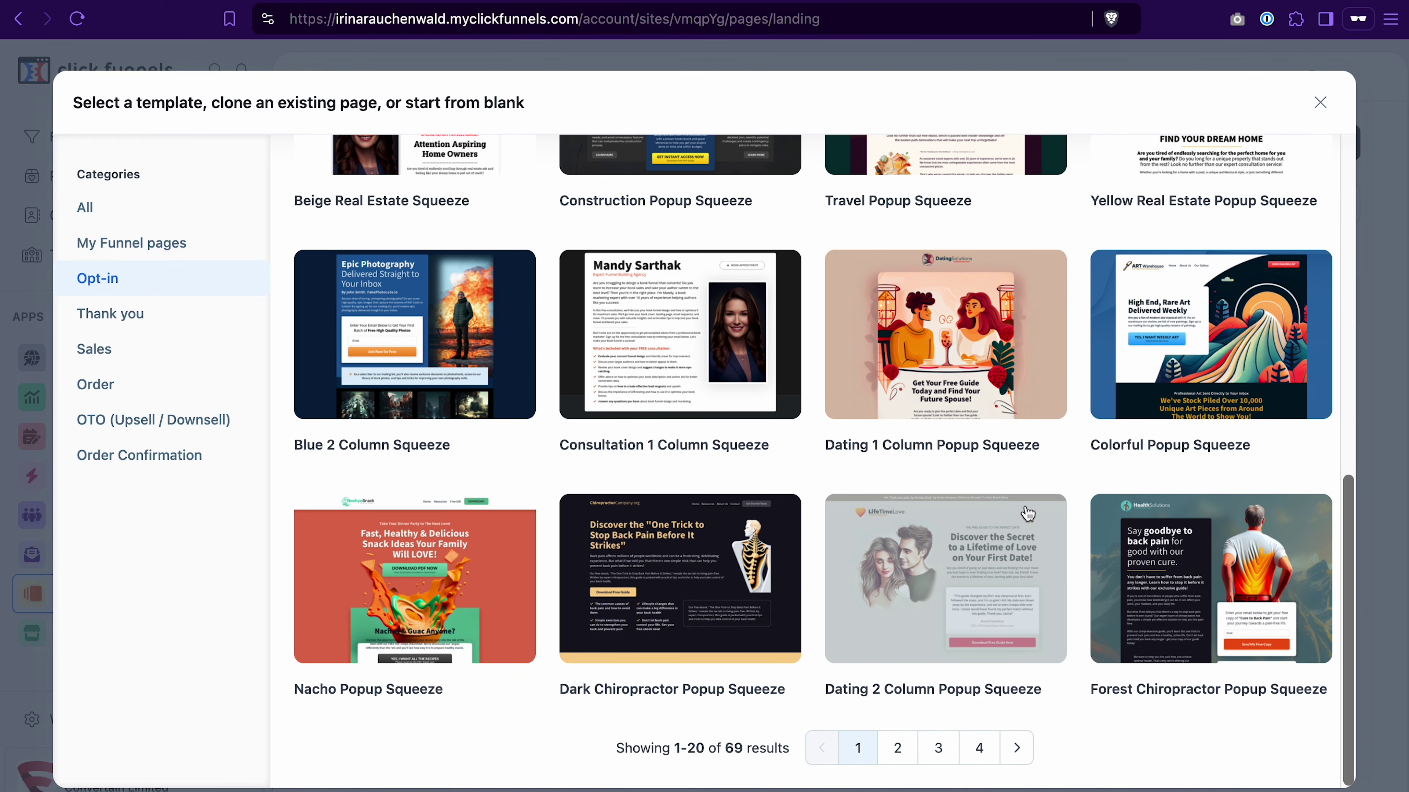
click(978, 748)
scroll(965, 479, up, 3)
scroll(964, 478, up, 1)
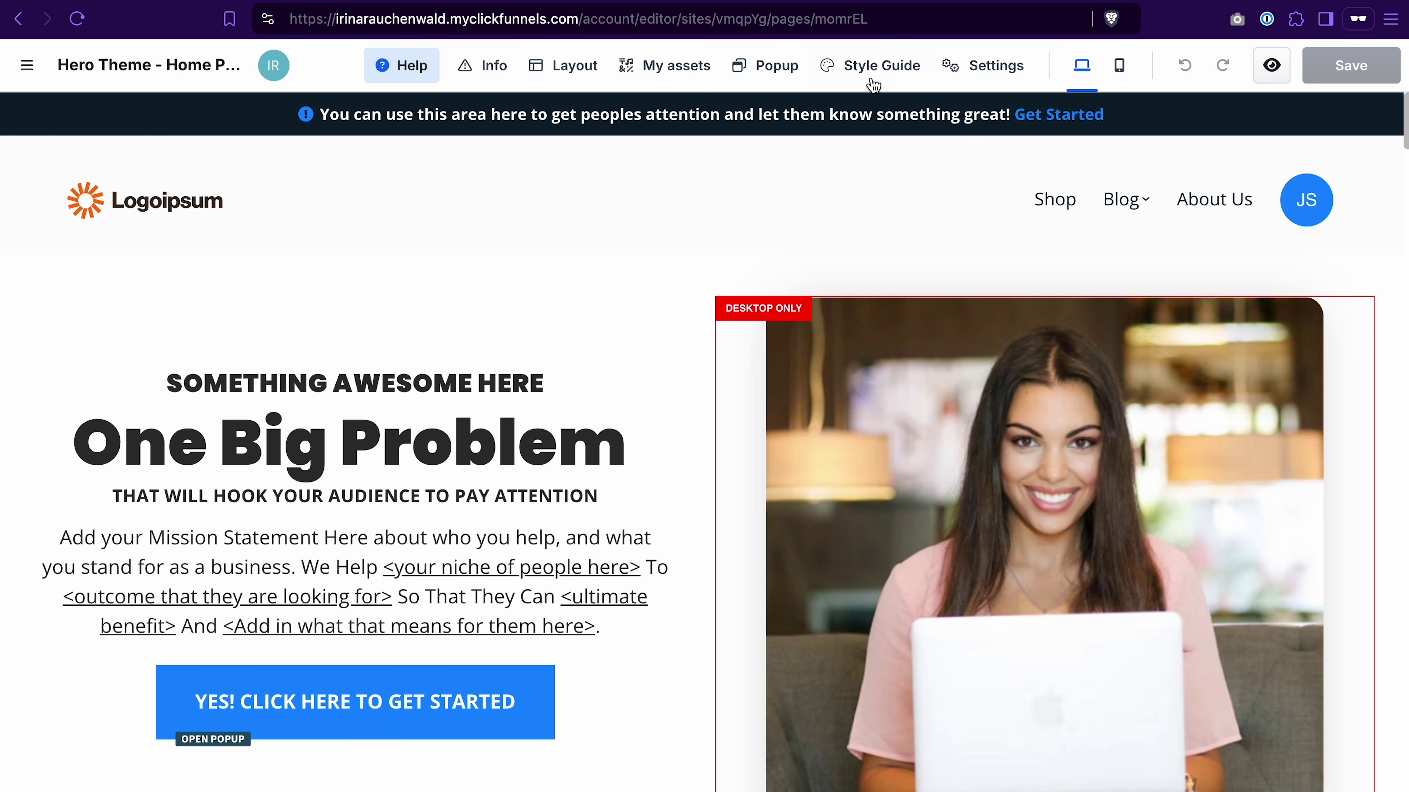
Step: Review the font, button and corner settings in the page's style guide, and close it
click(871, 71)
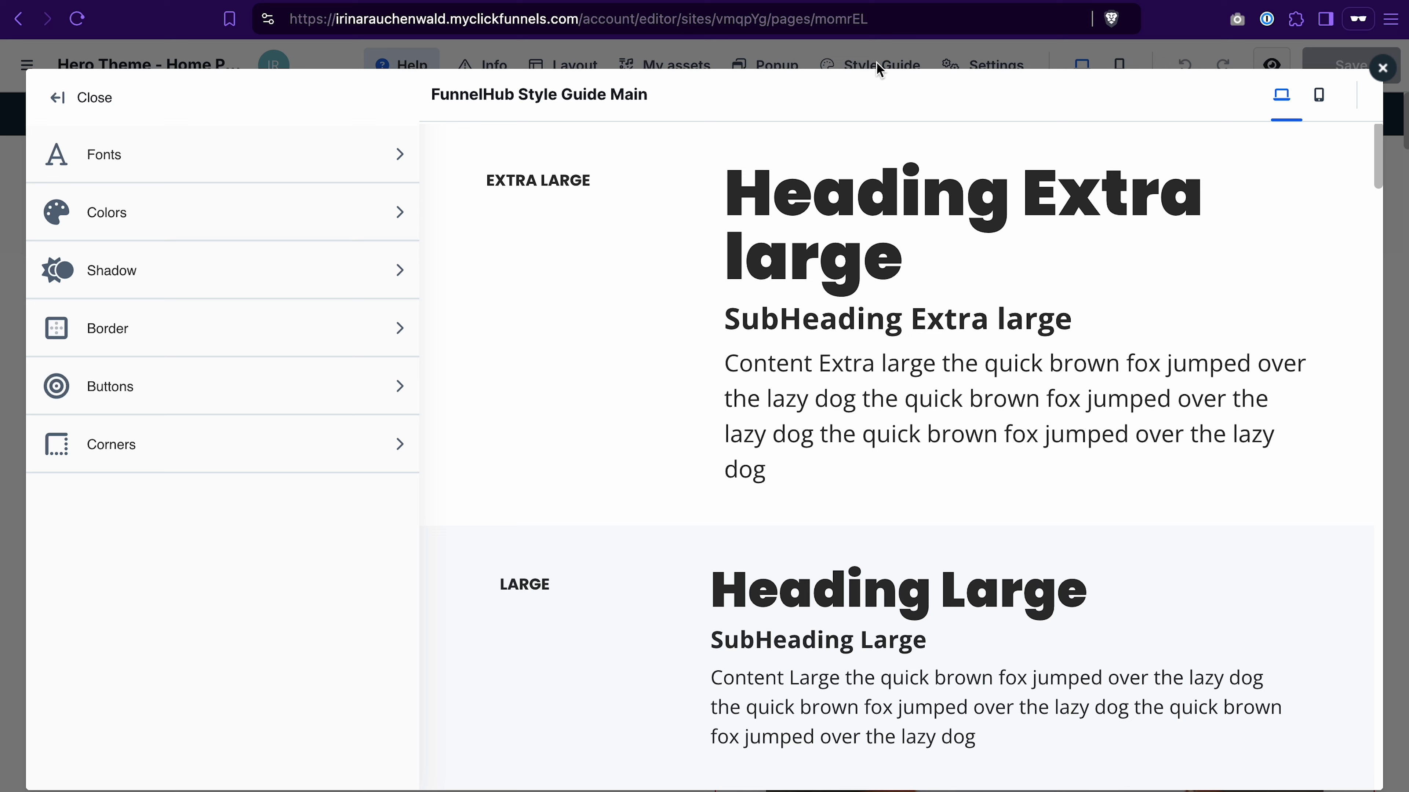
click(400, 160)
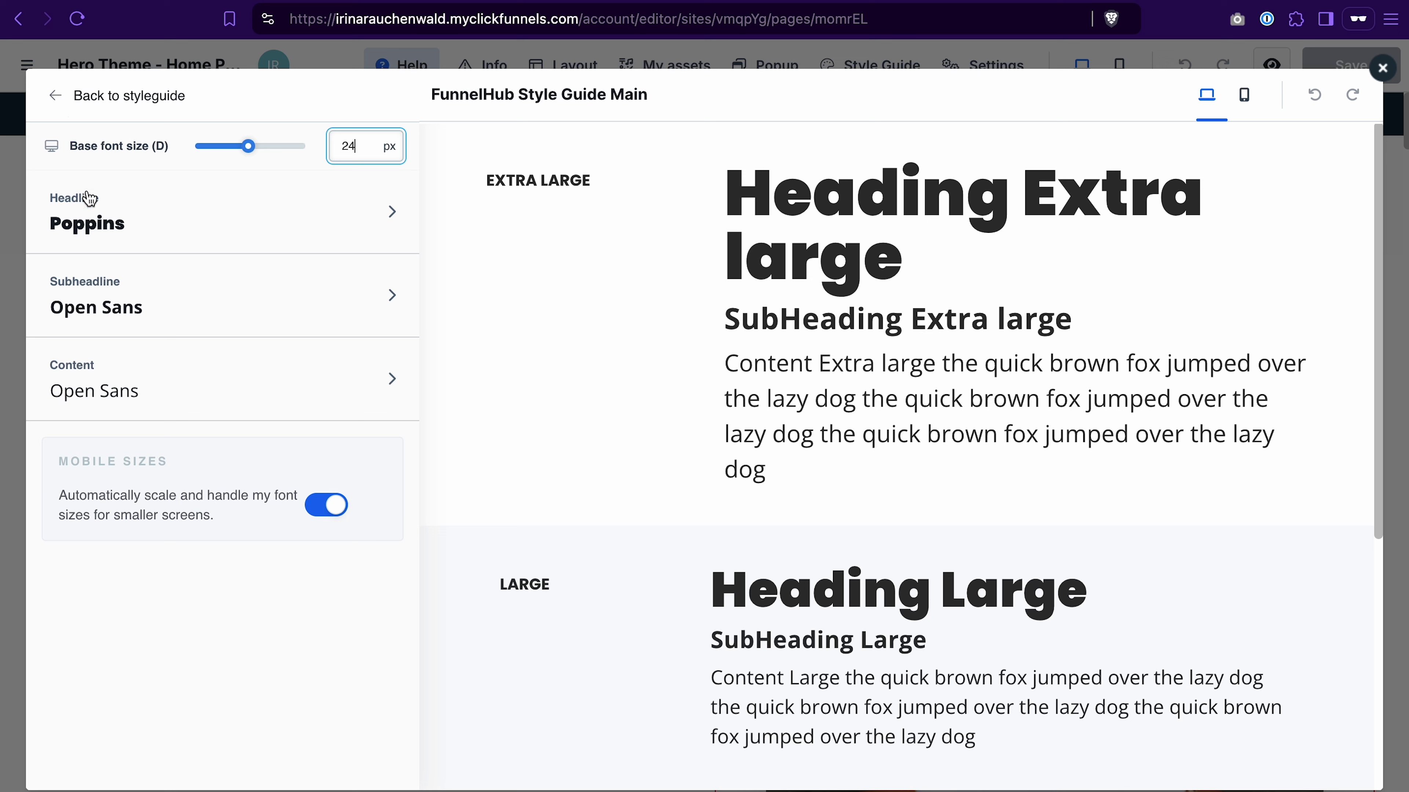
click(56, 100)
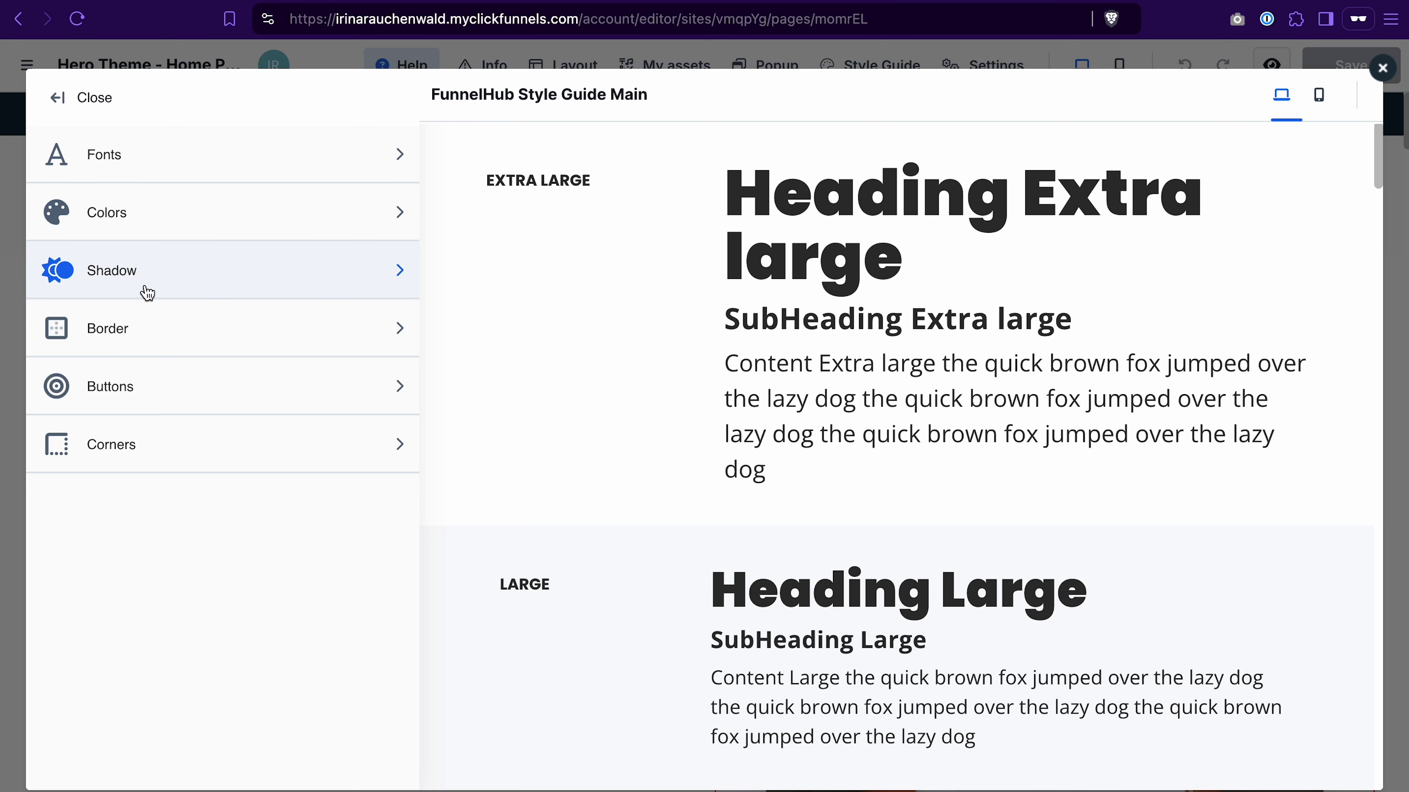
click(143, 399)
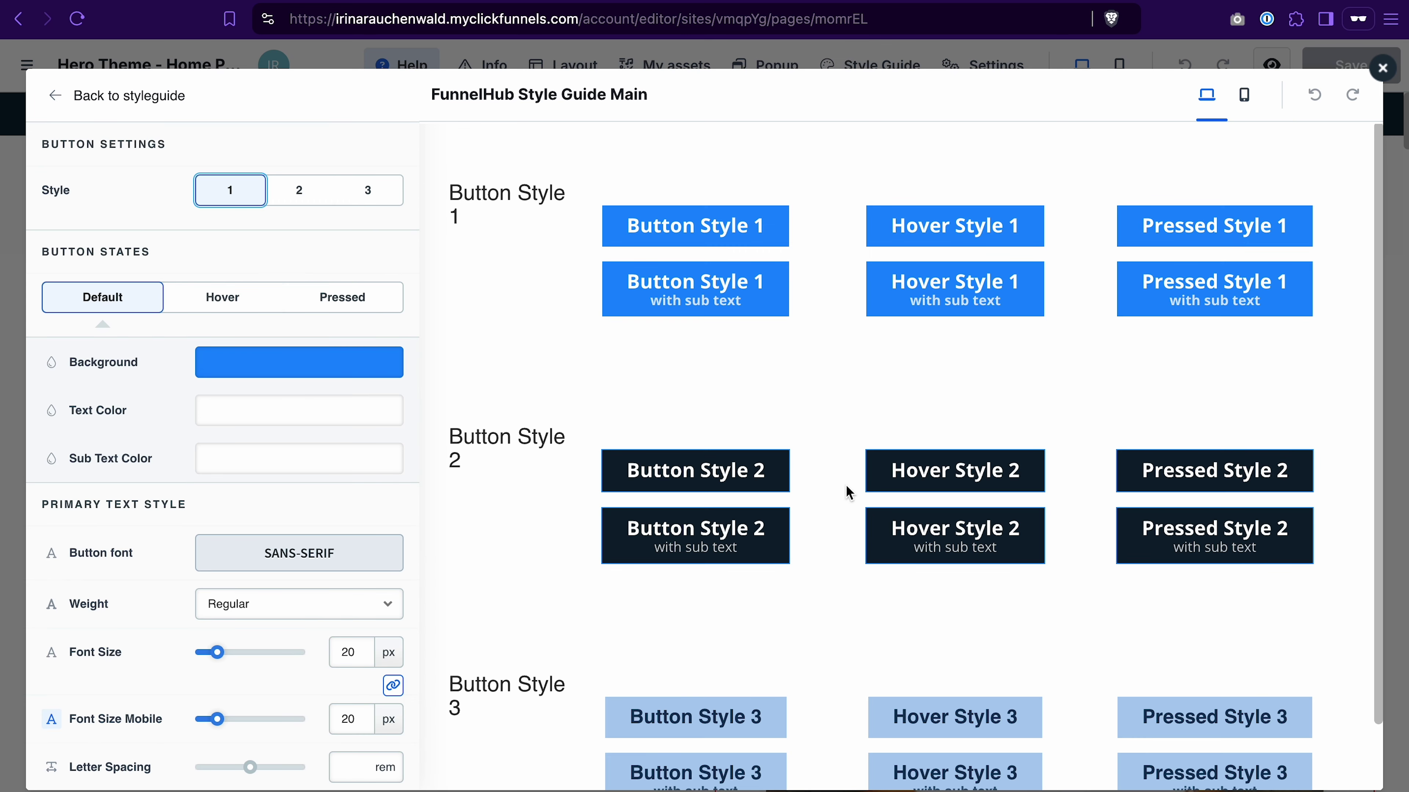
scroll(849, 496, down, 3)
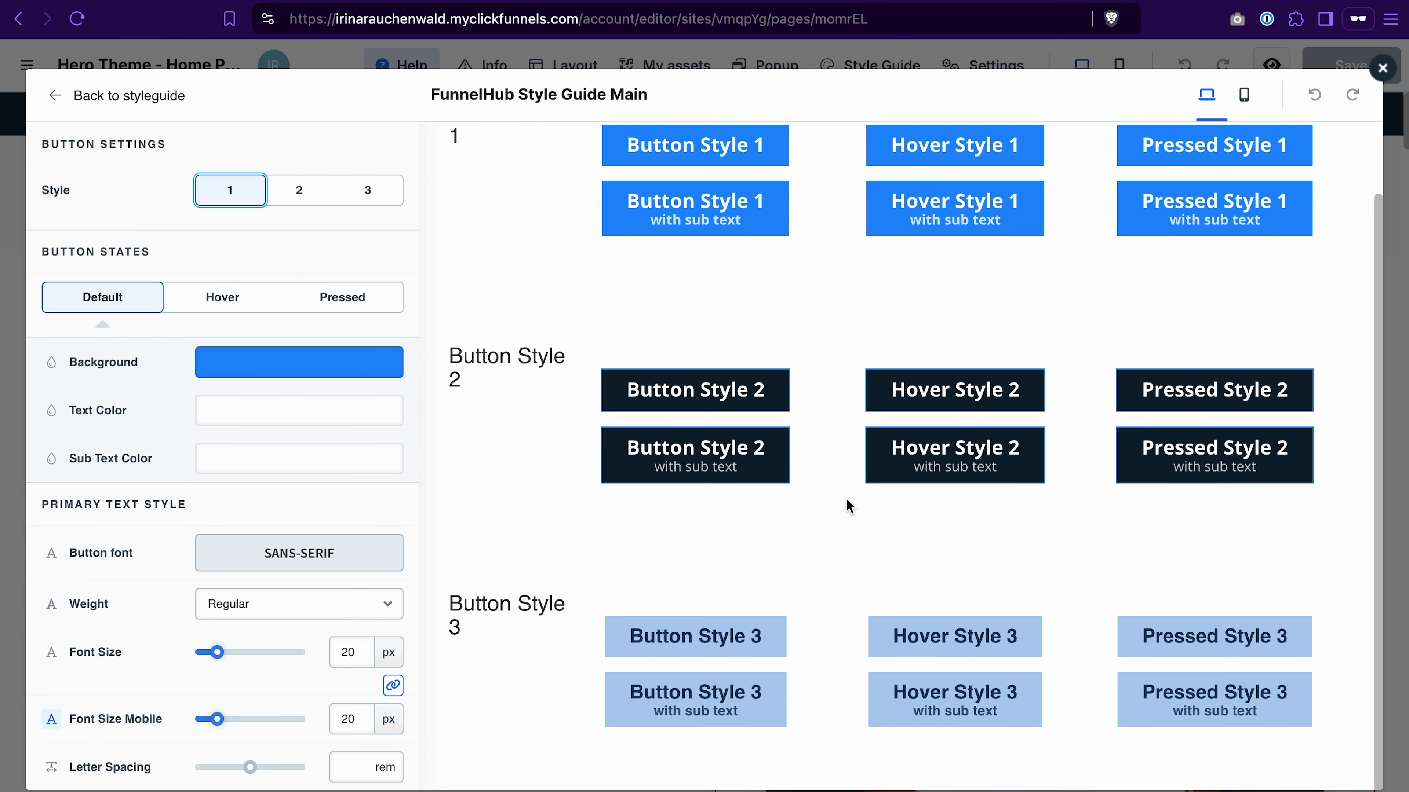
click(55, 102)
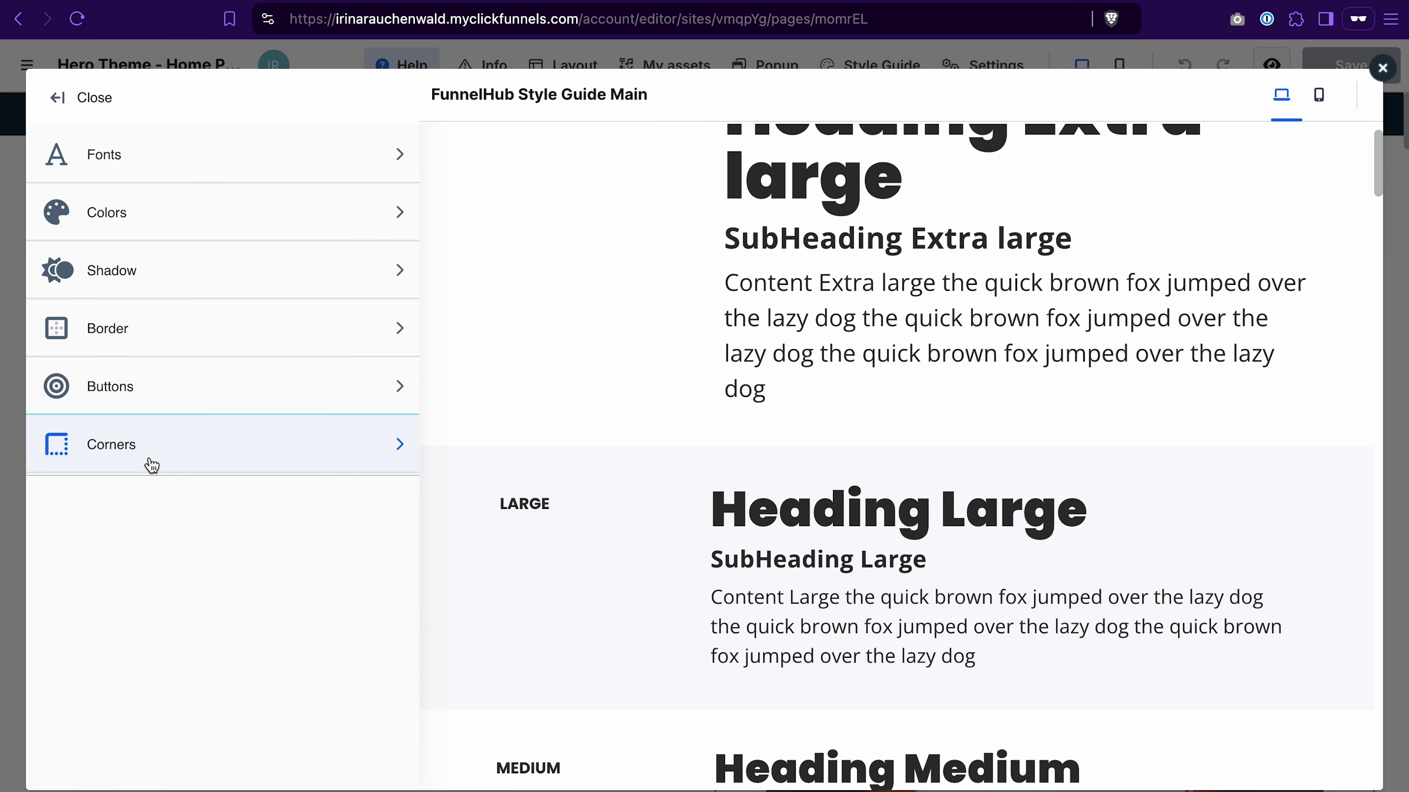
click(148, 463)
click(58, 97)
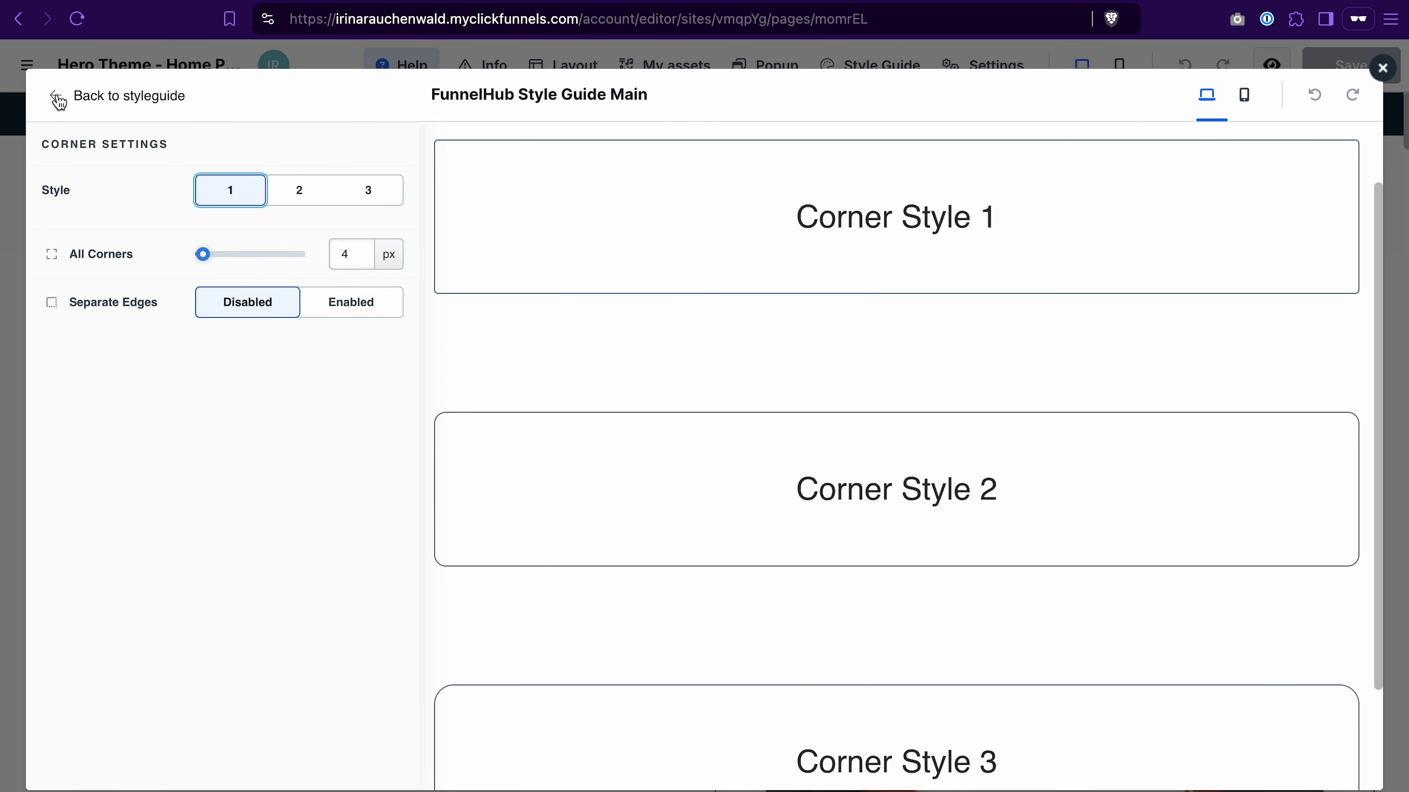
click(1383, 68)
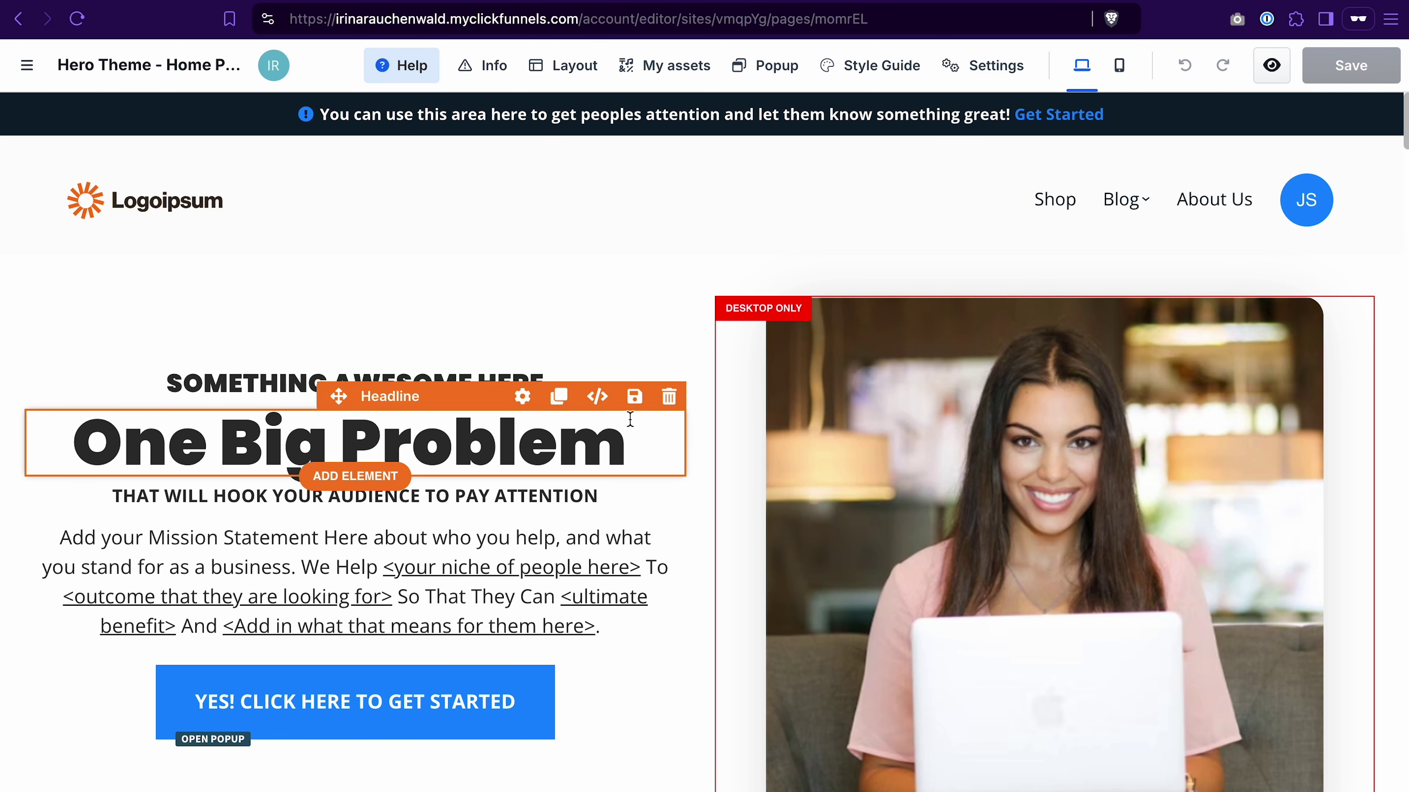
Step: Delete the announcement bar section above the page's navigation
scroll(669, 549, down, 5)
scroll(672, 547, down, 3)
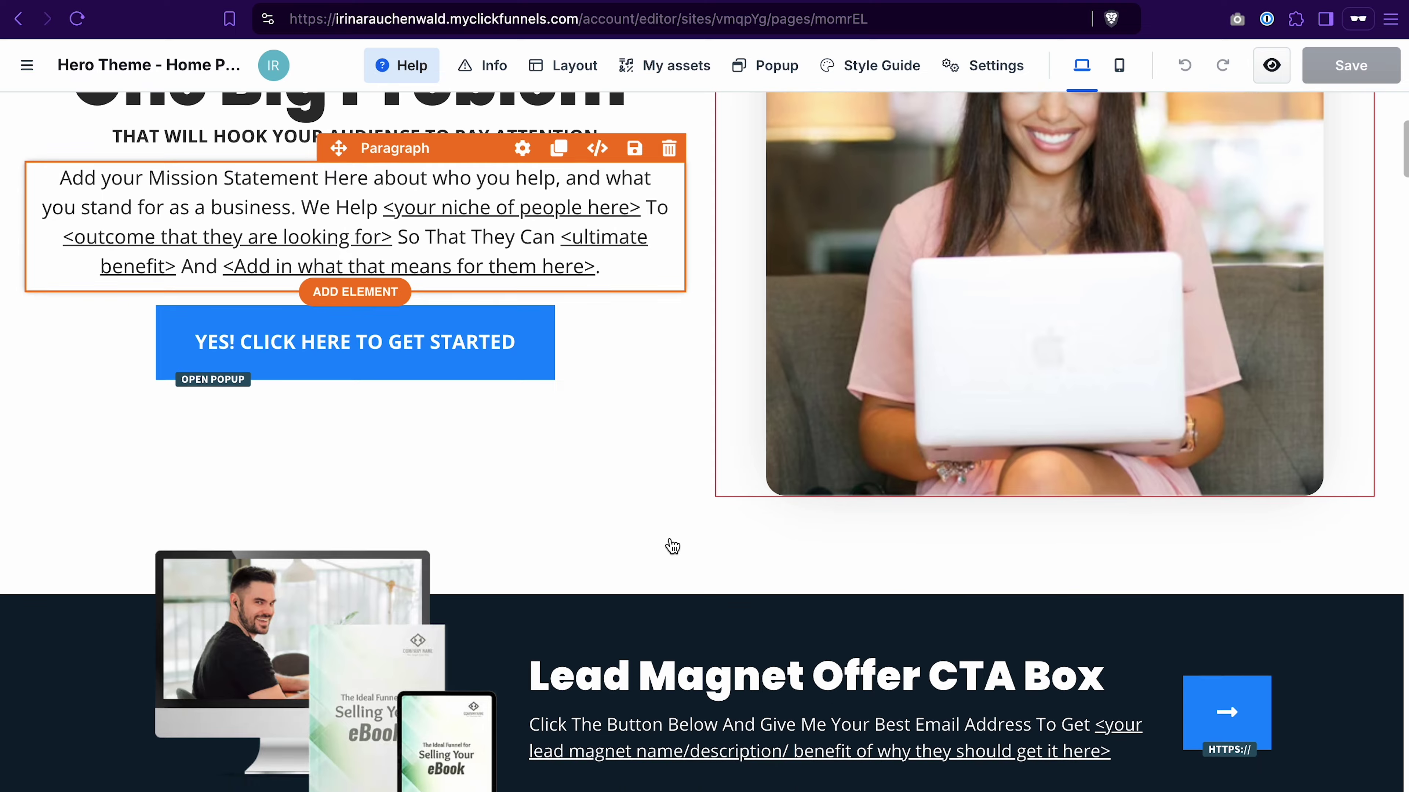
scroll(672, 547, down, 10)
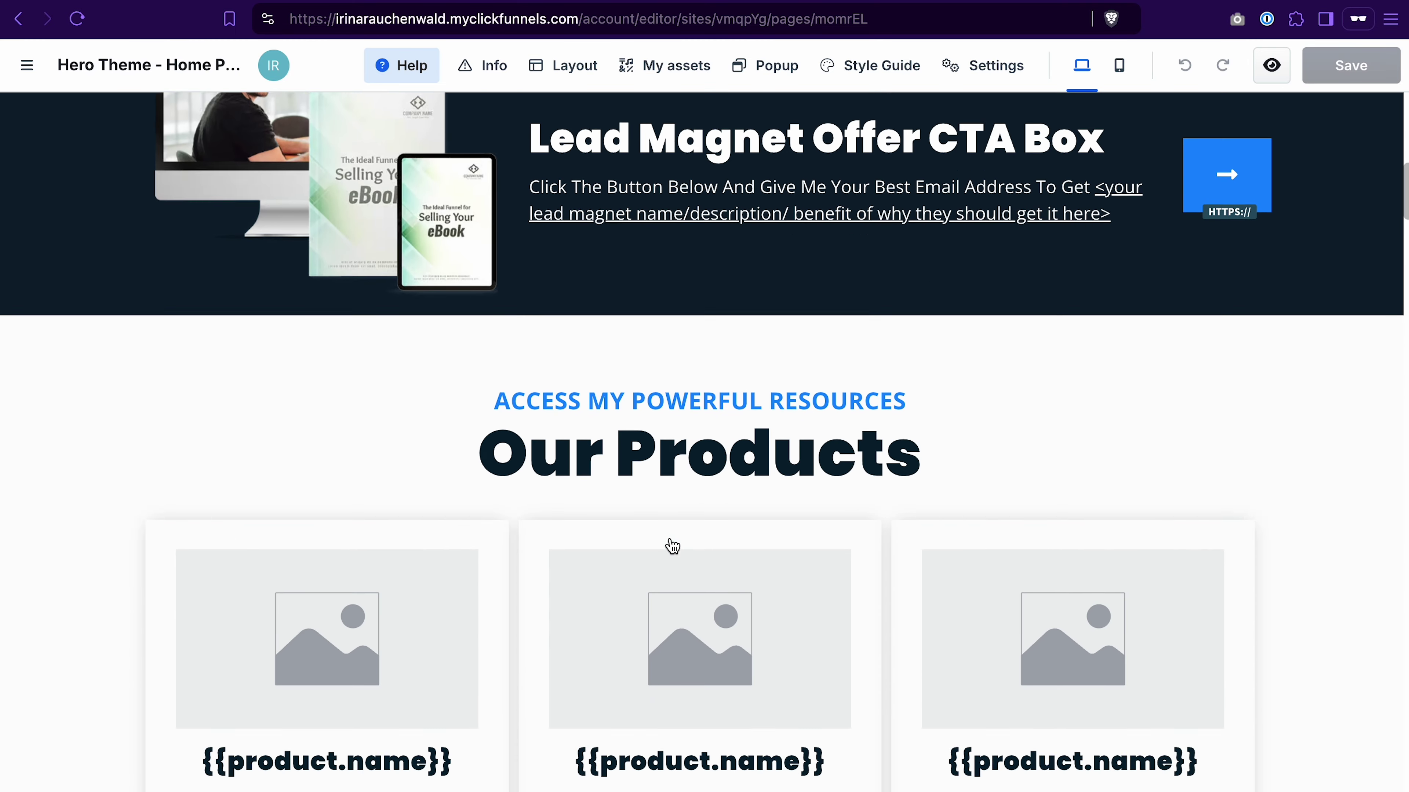
scroll(668, 541, down, 15)
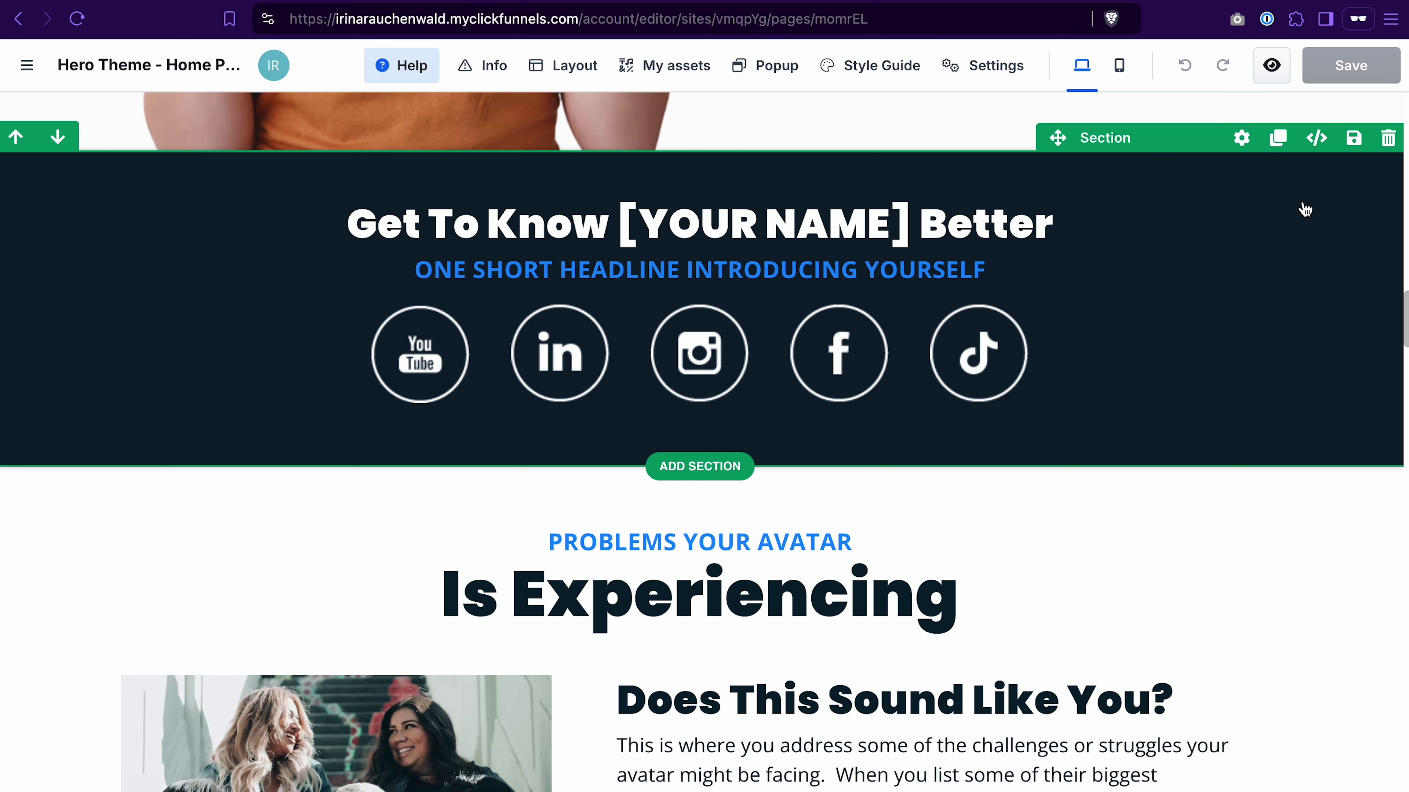
scroll(1304, 210, up, 15)
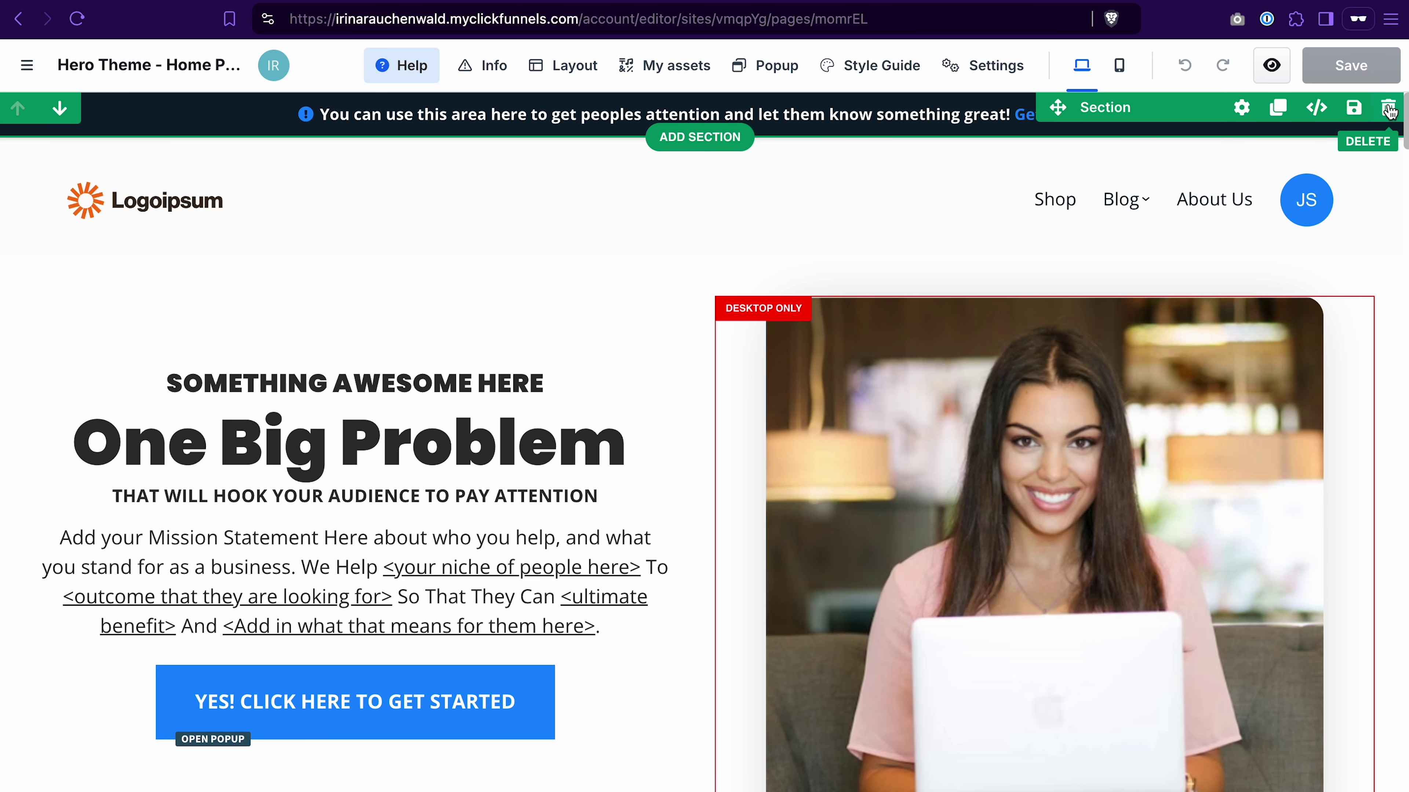
click(1388, 110)
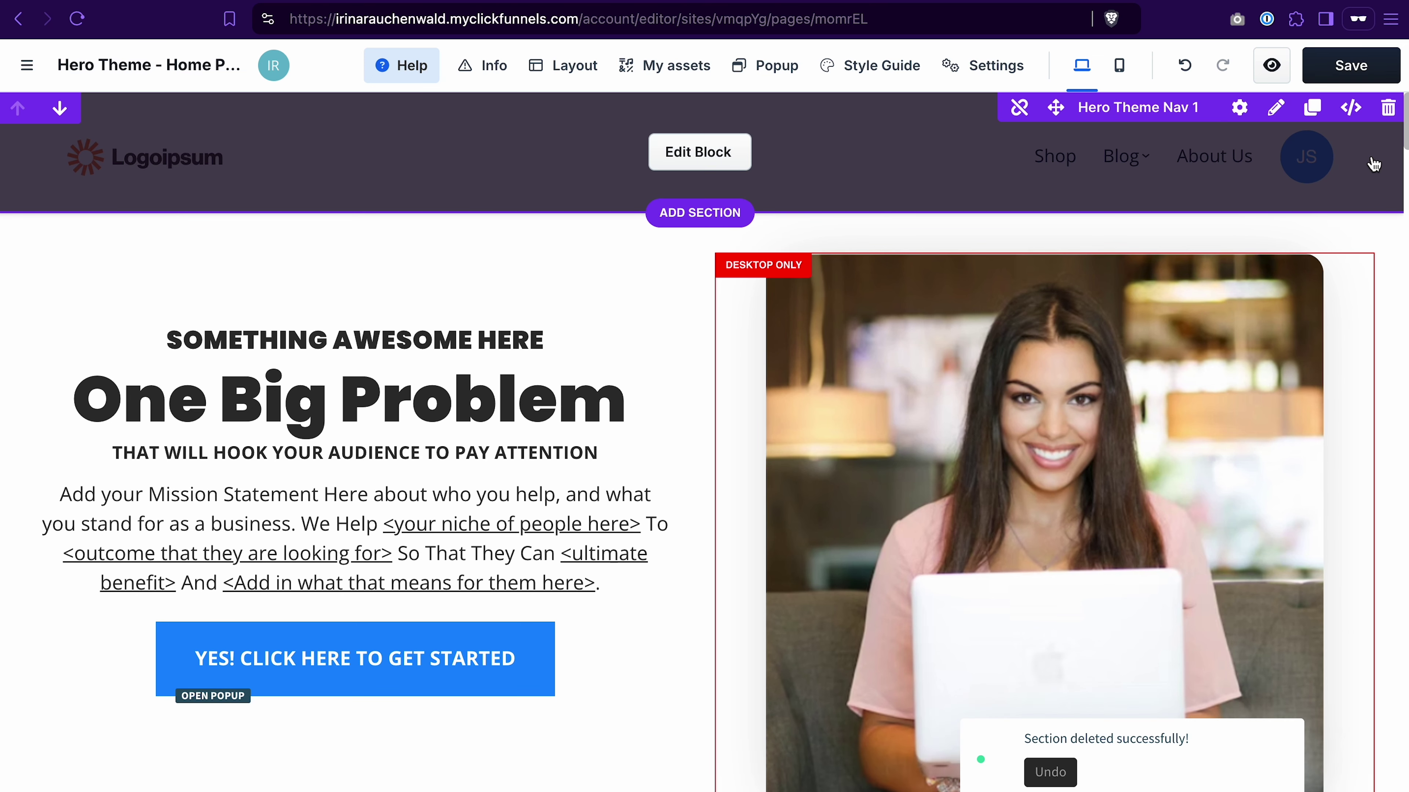
Step: Delete the Our Products section below the Lead Magnet Offer CTA Box
scroll(620, 505, down, 10)
scroll(620, 504, down, 1)
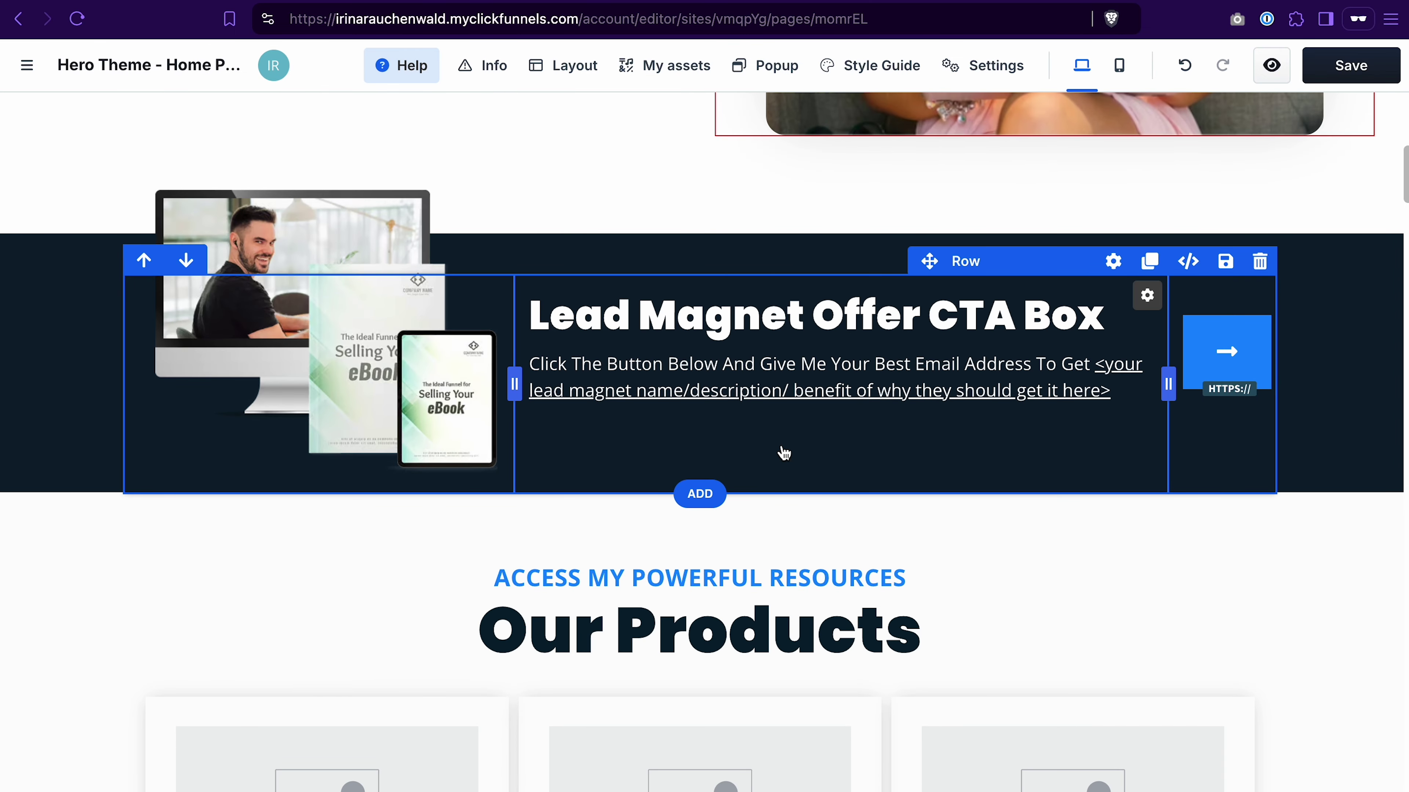
scroll(783, 453, down, 4)
scroll(840, 401, down, 2)
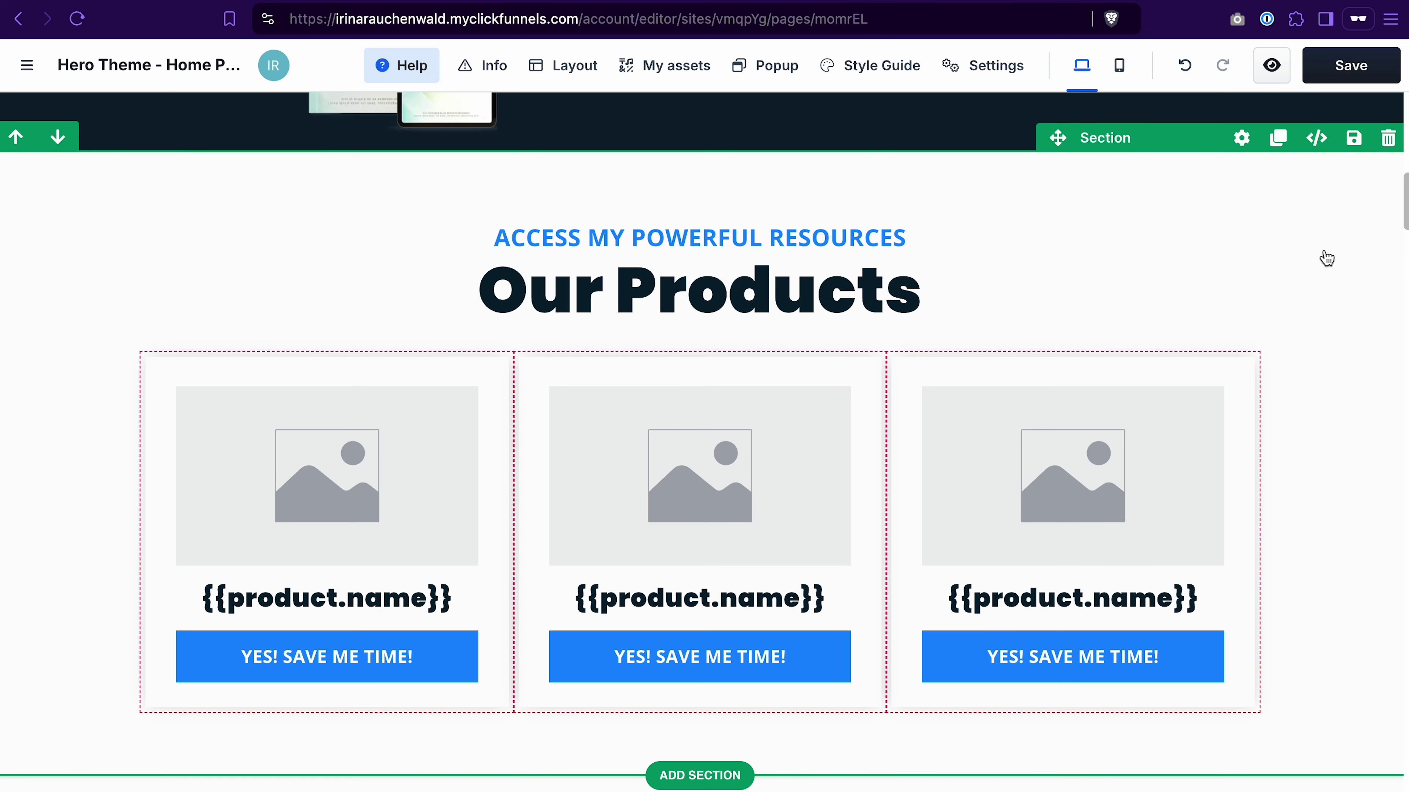
click(1388, 139)
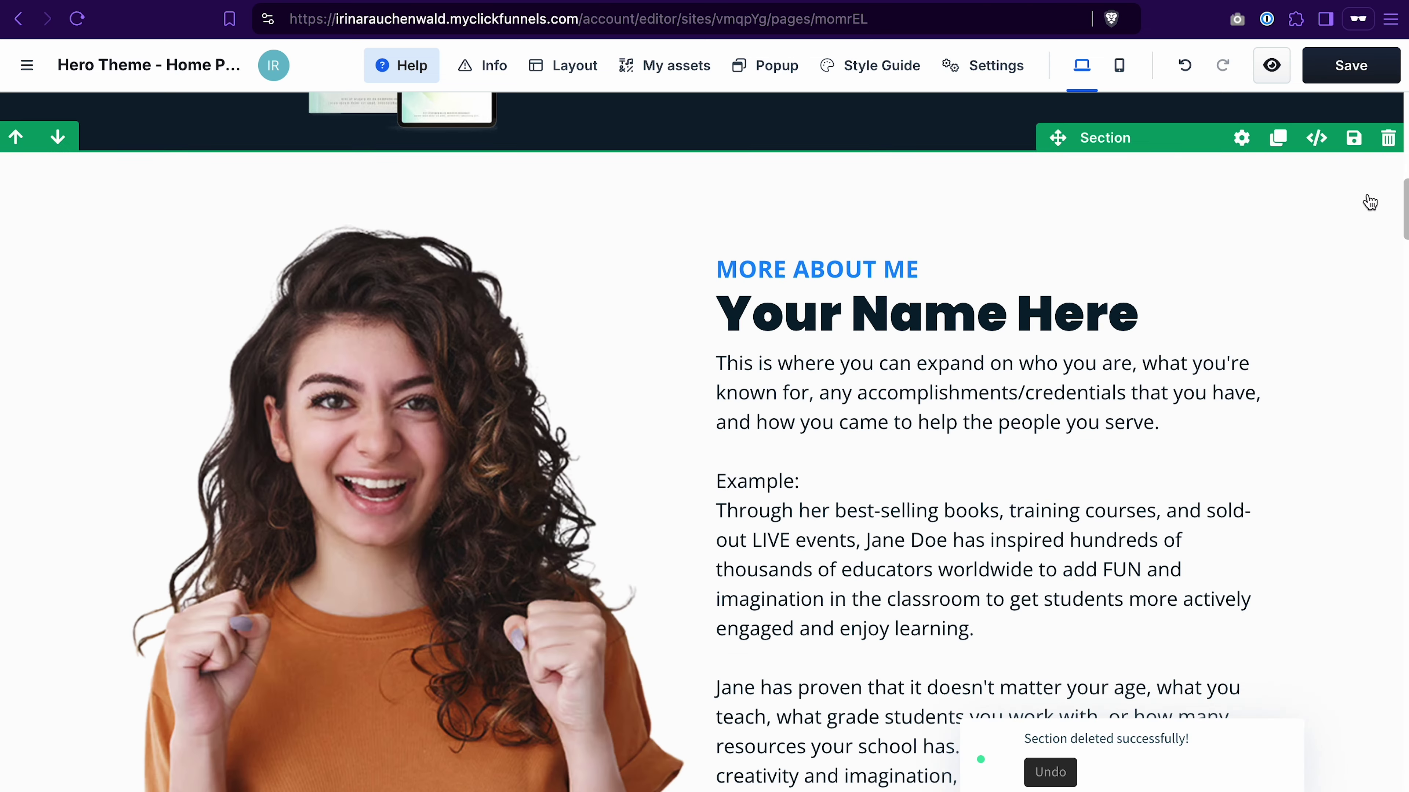
Step: Delete the Our Podcast section with the episode list below the testimonials
scroll(1196, 496, down, 10)
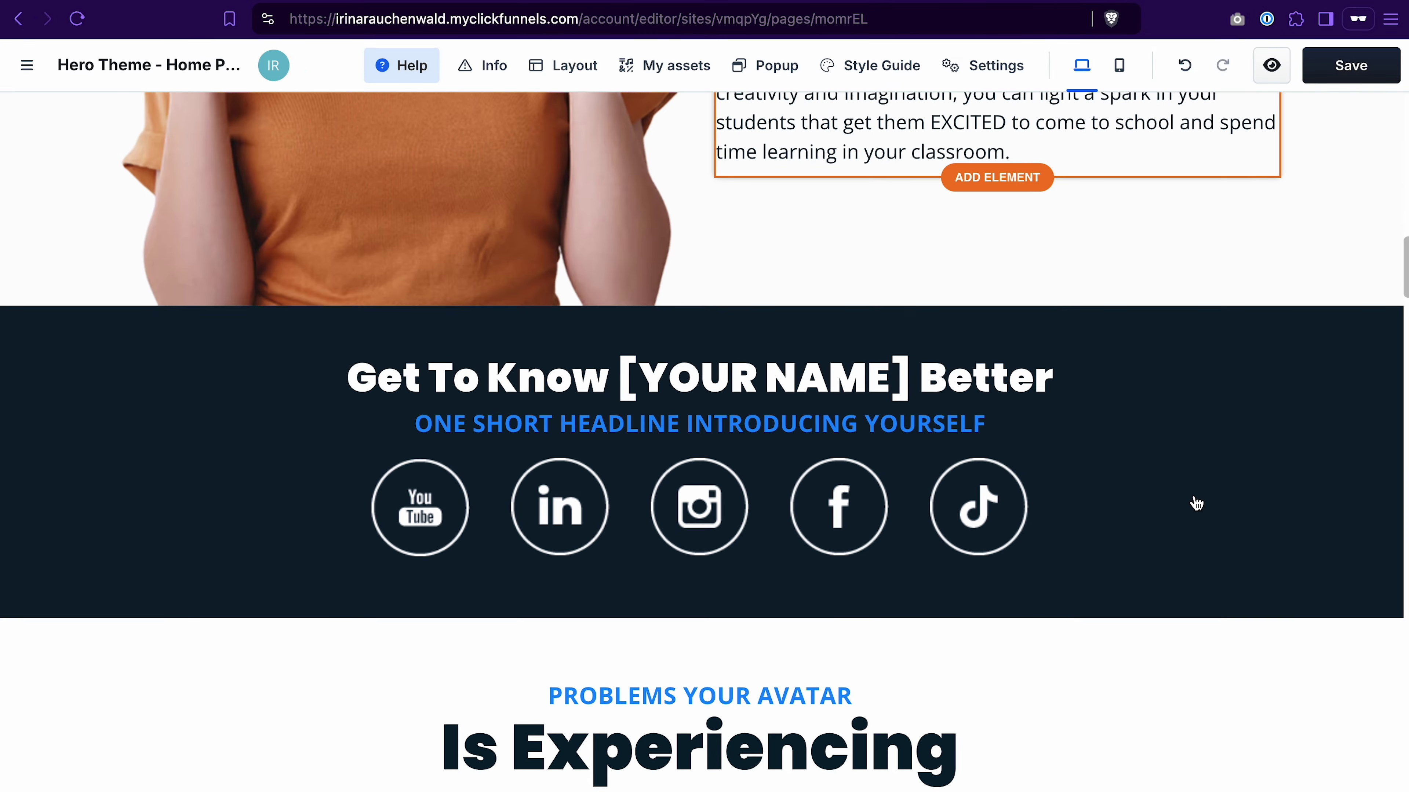
scroll(1197, 503, down, 12)
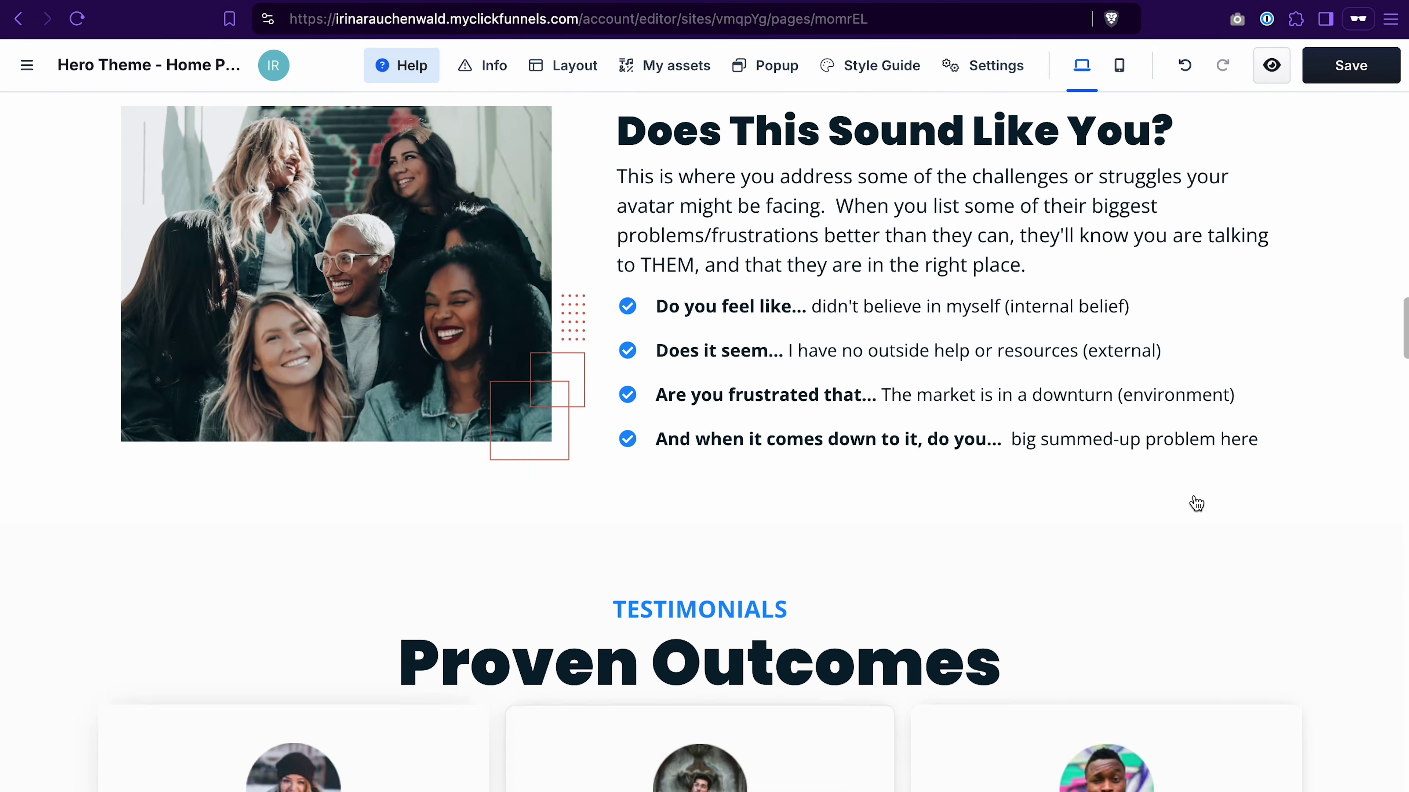
scroll(1196, 504, down, 5)
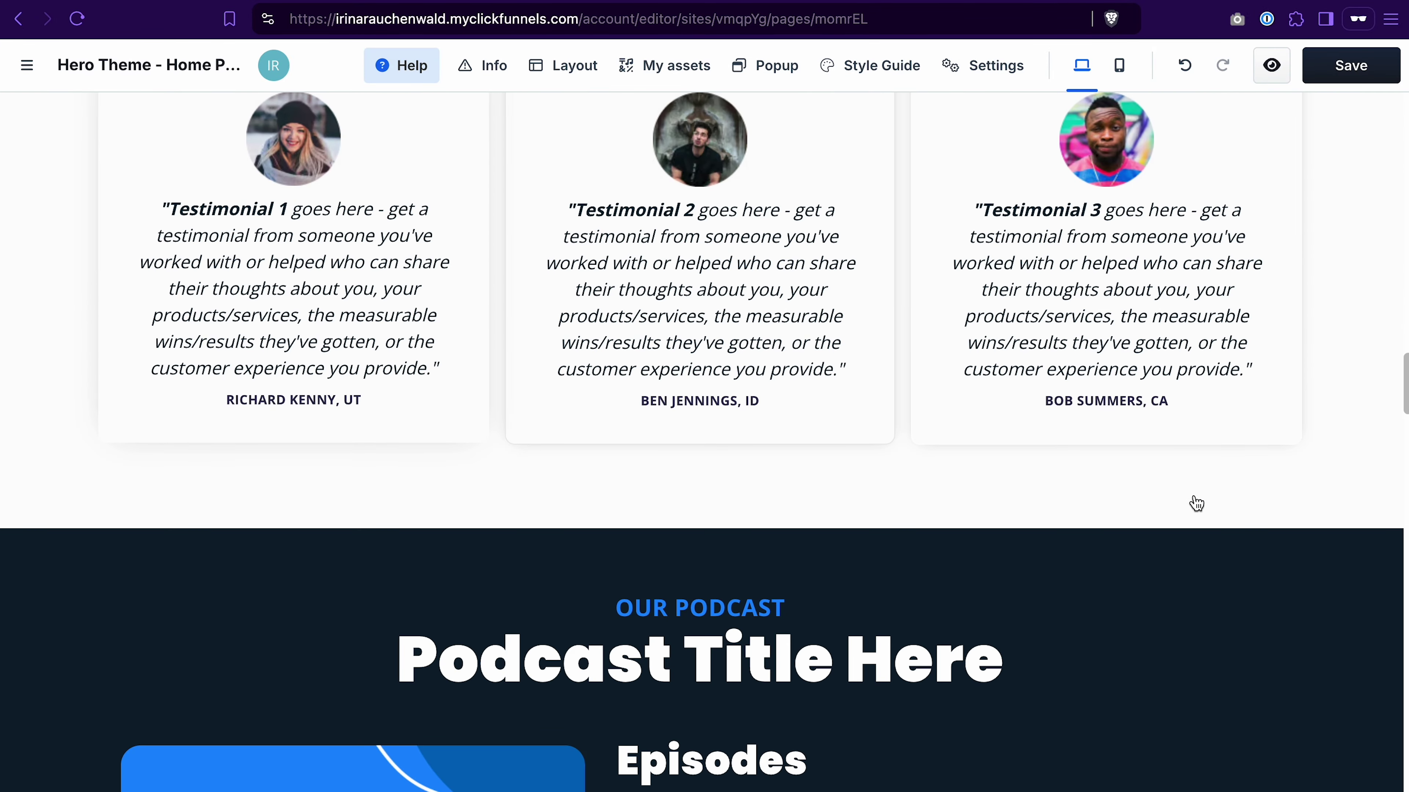
scroll(1197, 503, down, 6)
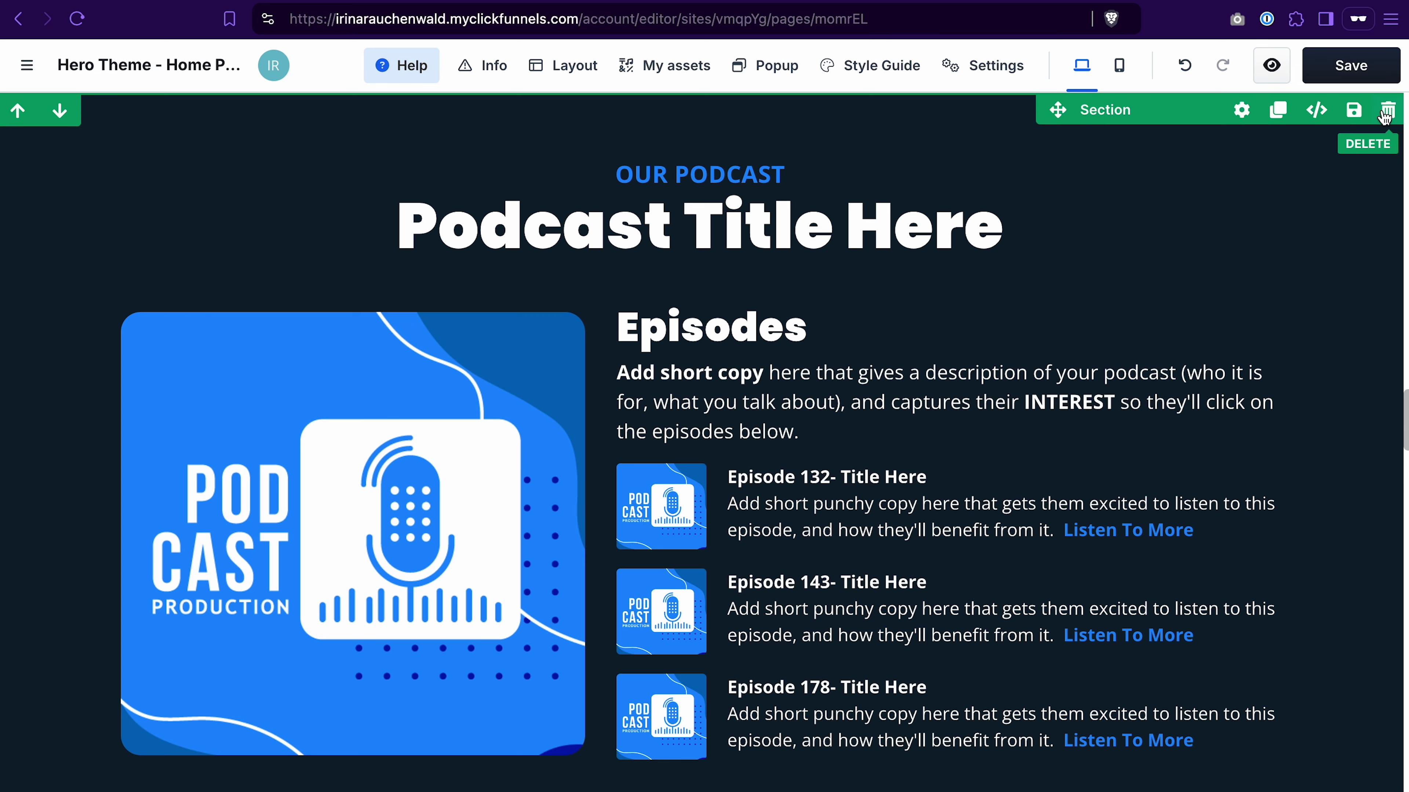
click(1385, 114)
Step: Delete the Our Blog section with its post grid above the blue Lead Magnet Offer CTA Box
scroll(1366, 289, down, 10)
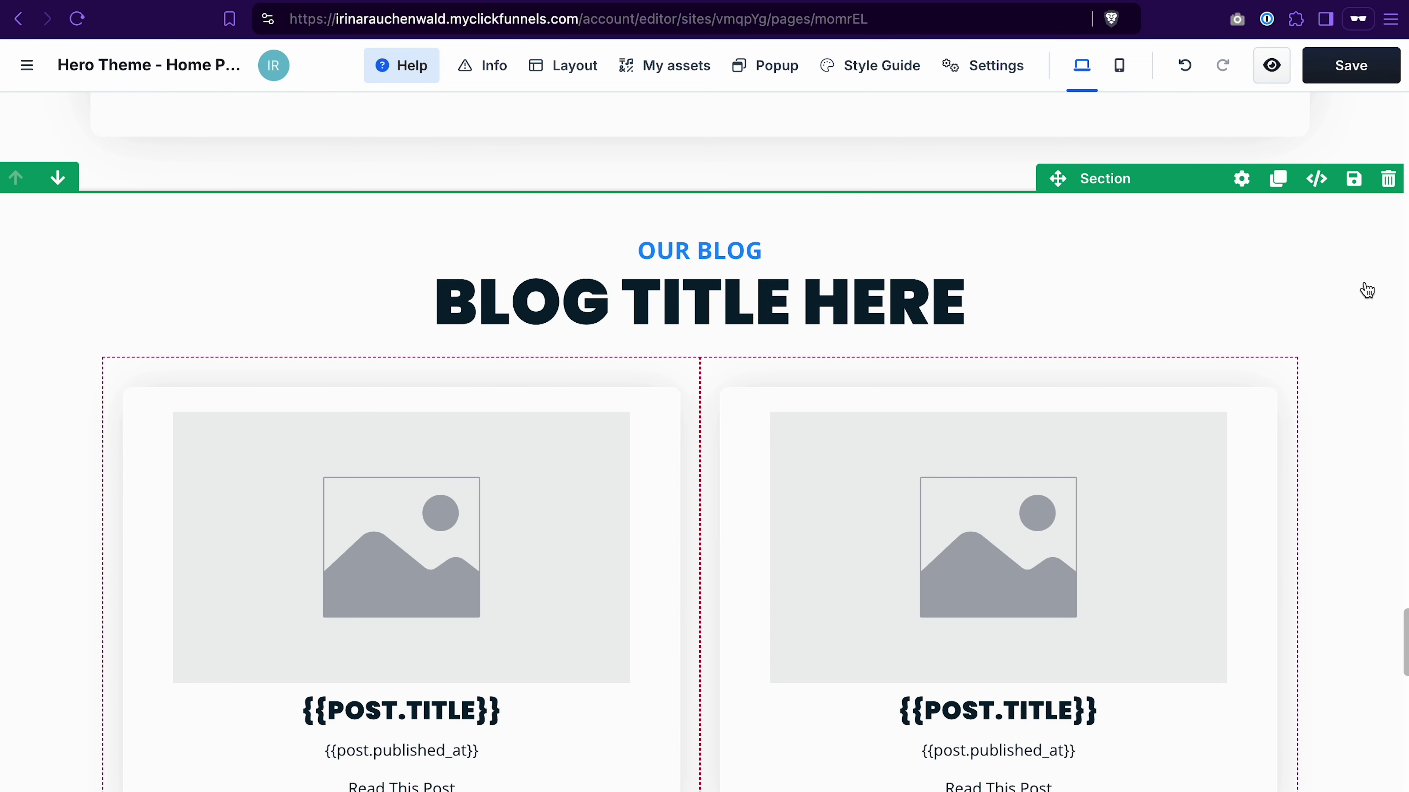
scroll(1342, 255, down, 2)
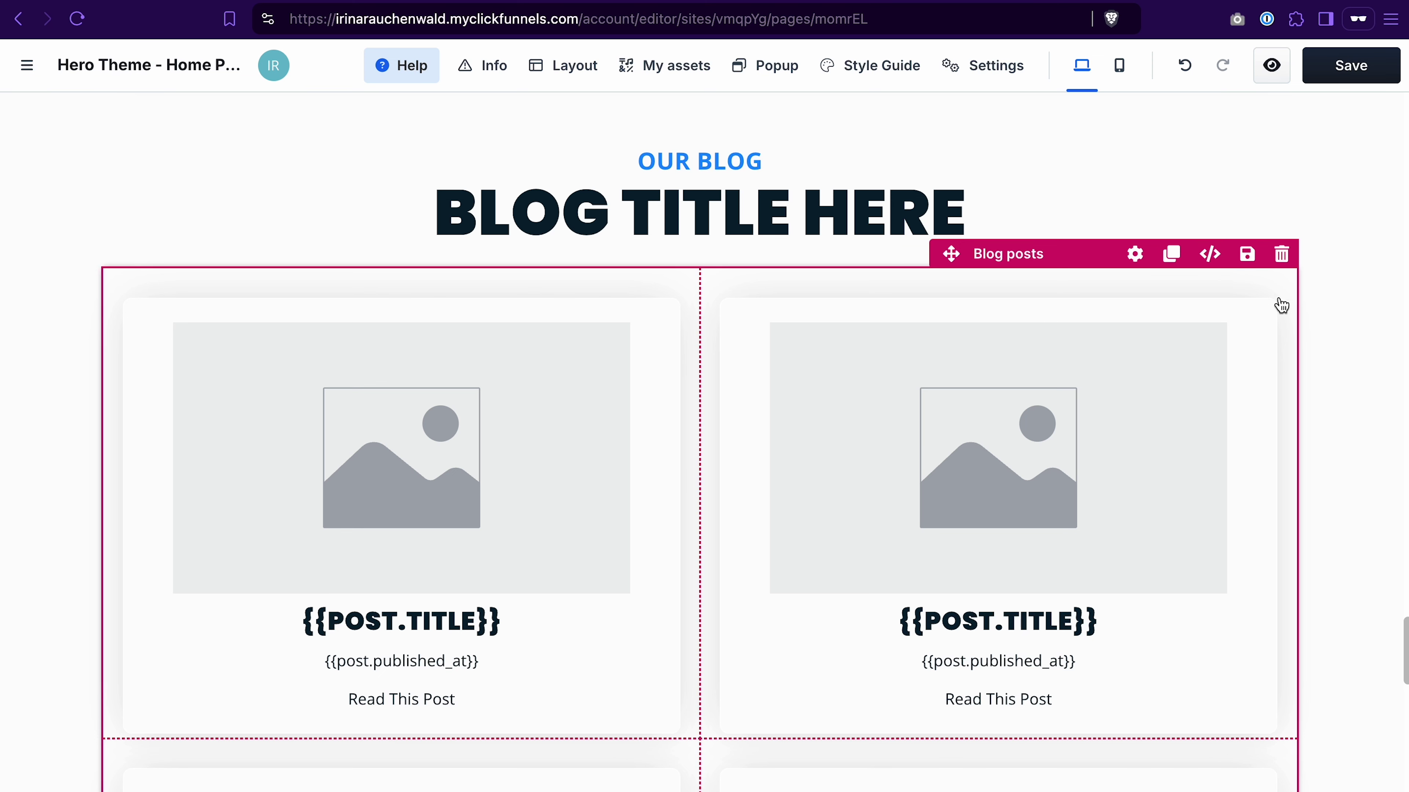
scroll(1364, 228, up, 2)
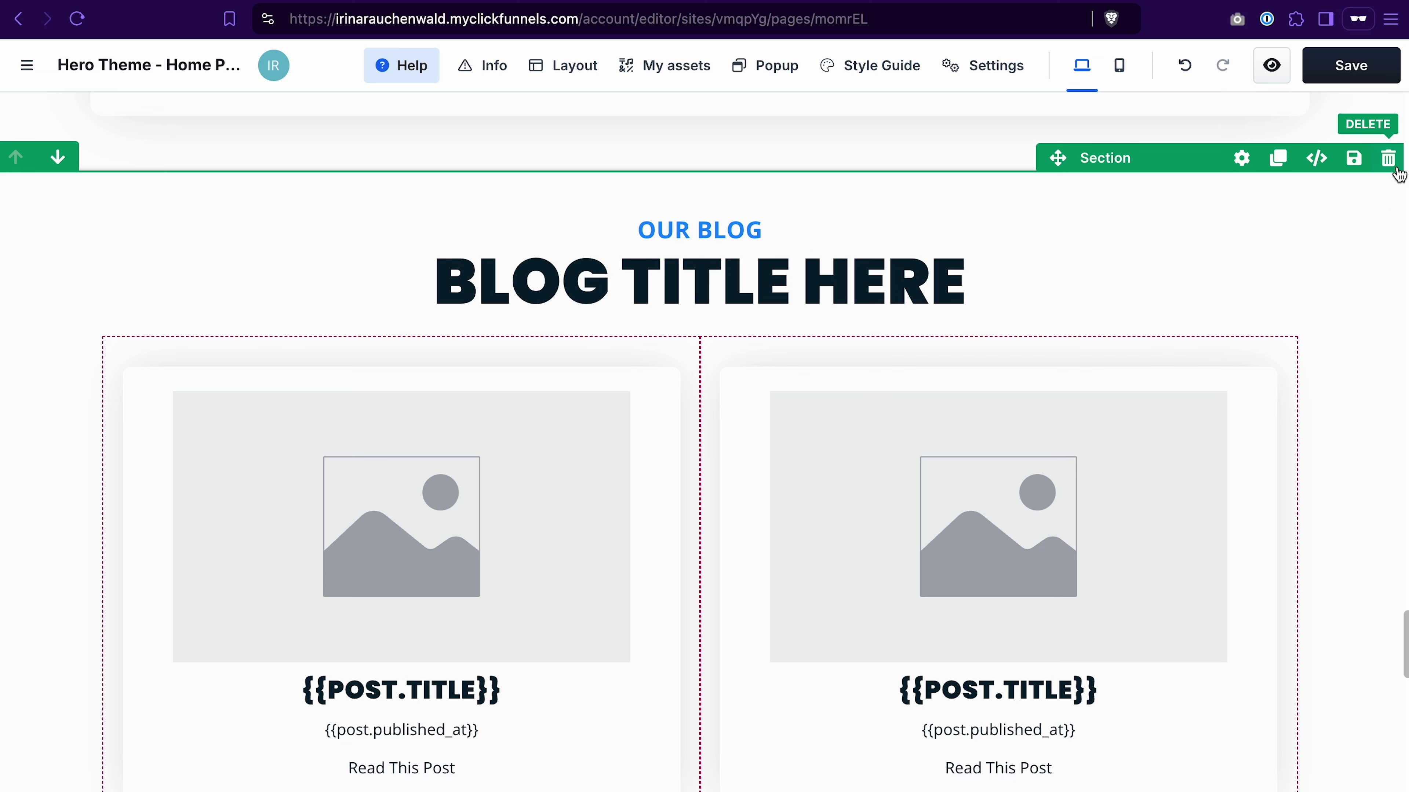
click(1388, 158)
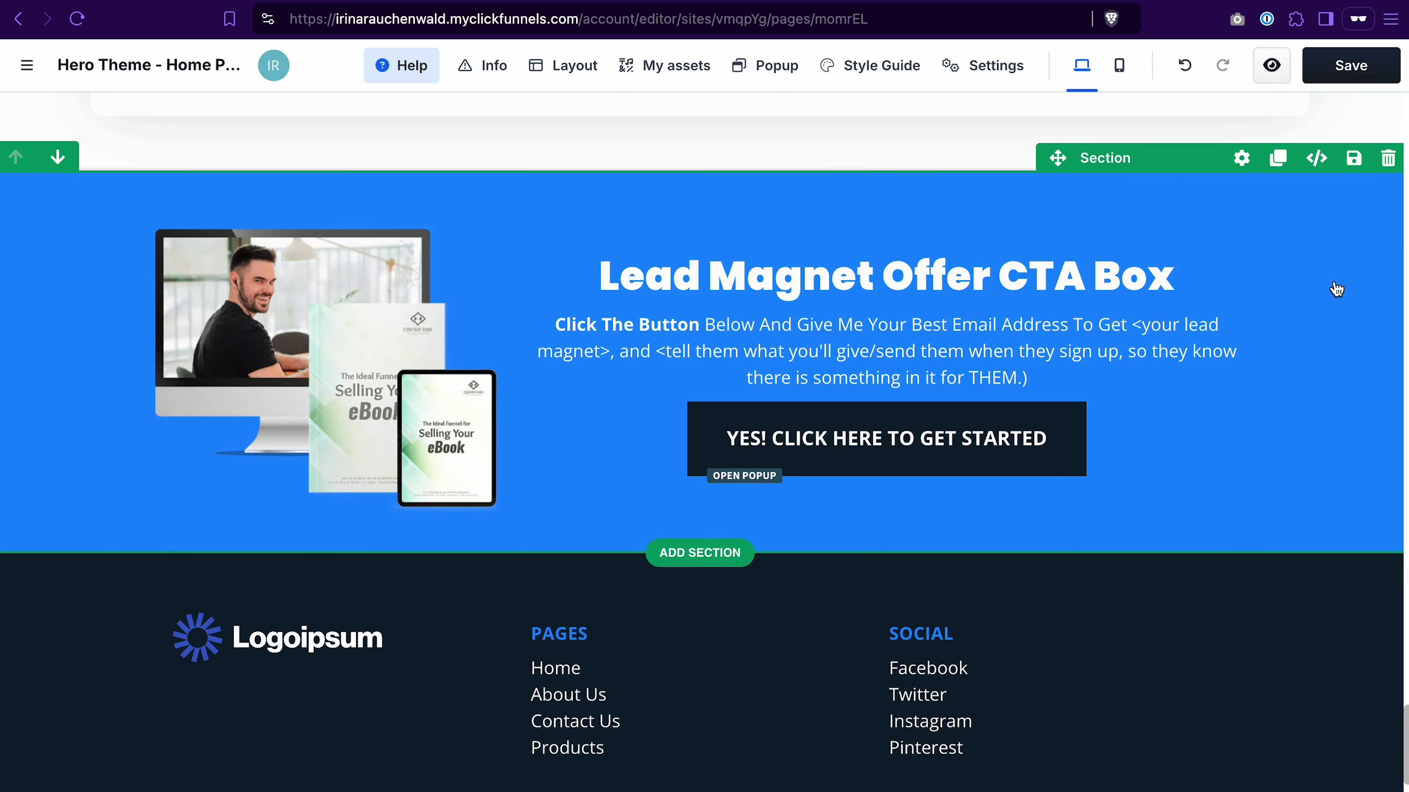
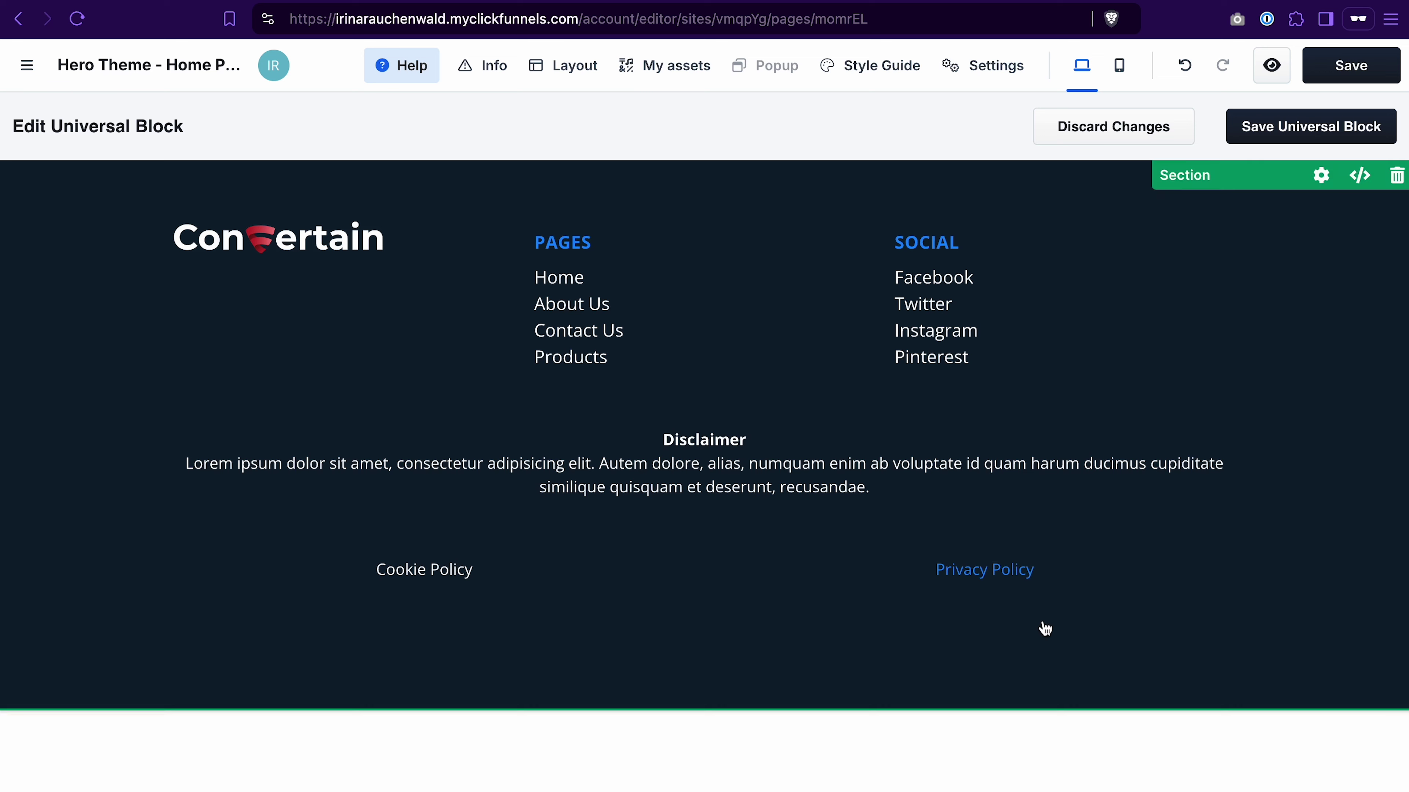
Step: Save the footer's universal block and open the Hero Theme Nav 1 block for editing
click(1295, 128)
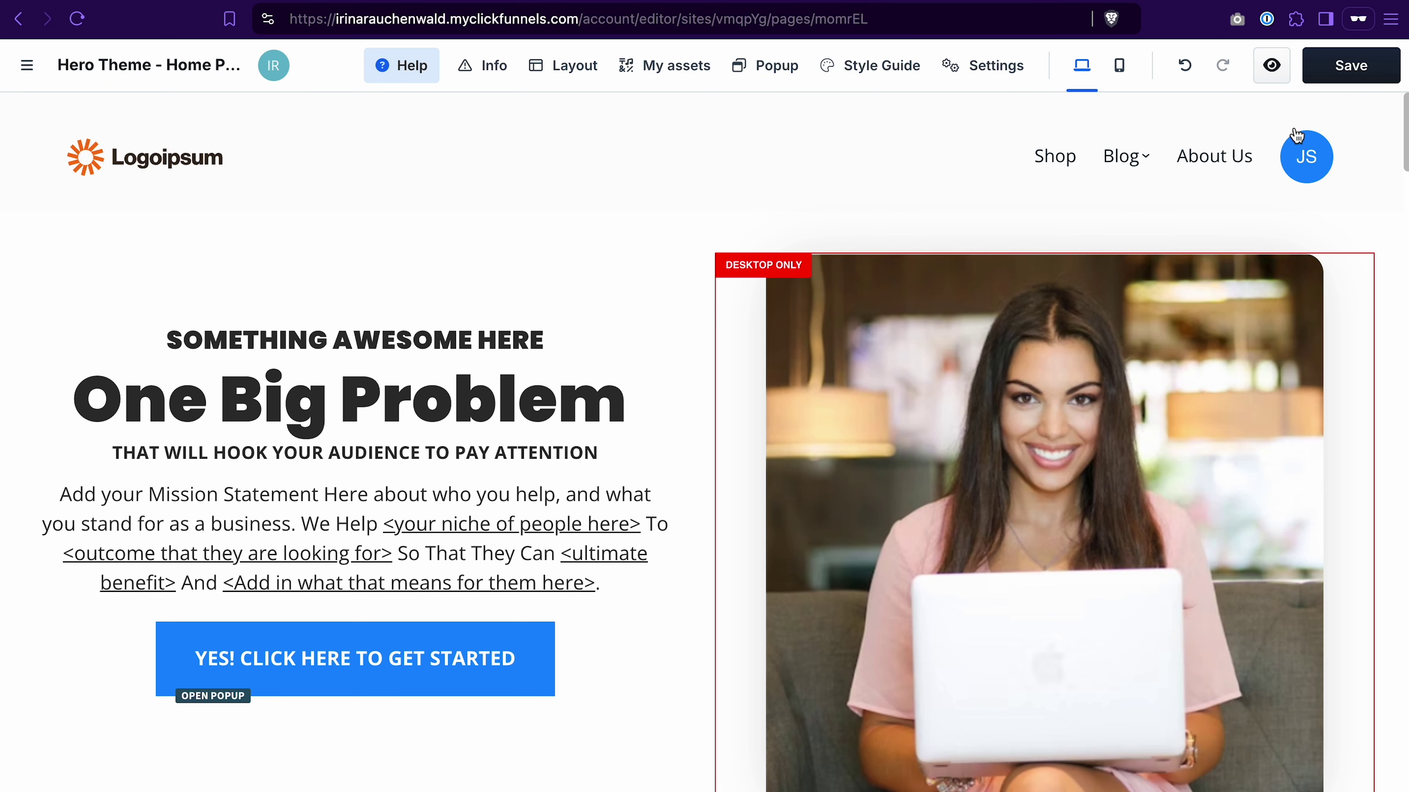
mouse_move(522, 113)
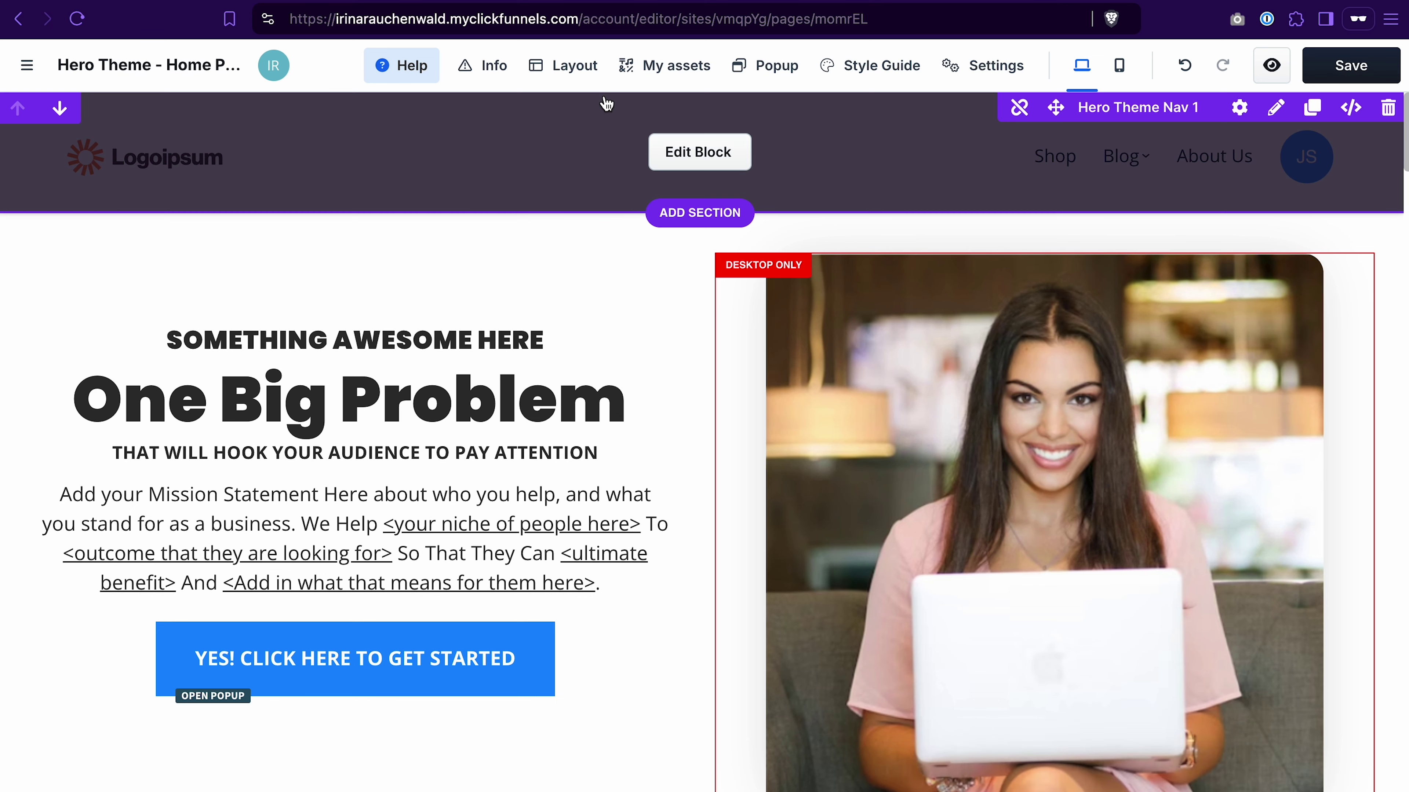
click(702, 153)
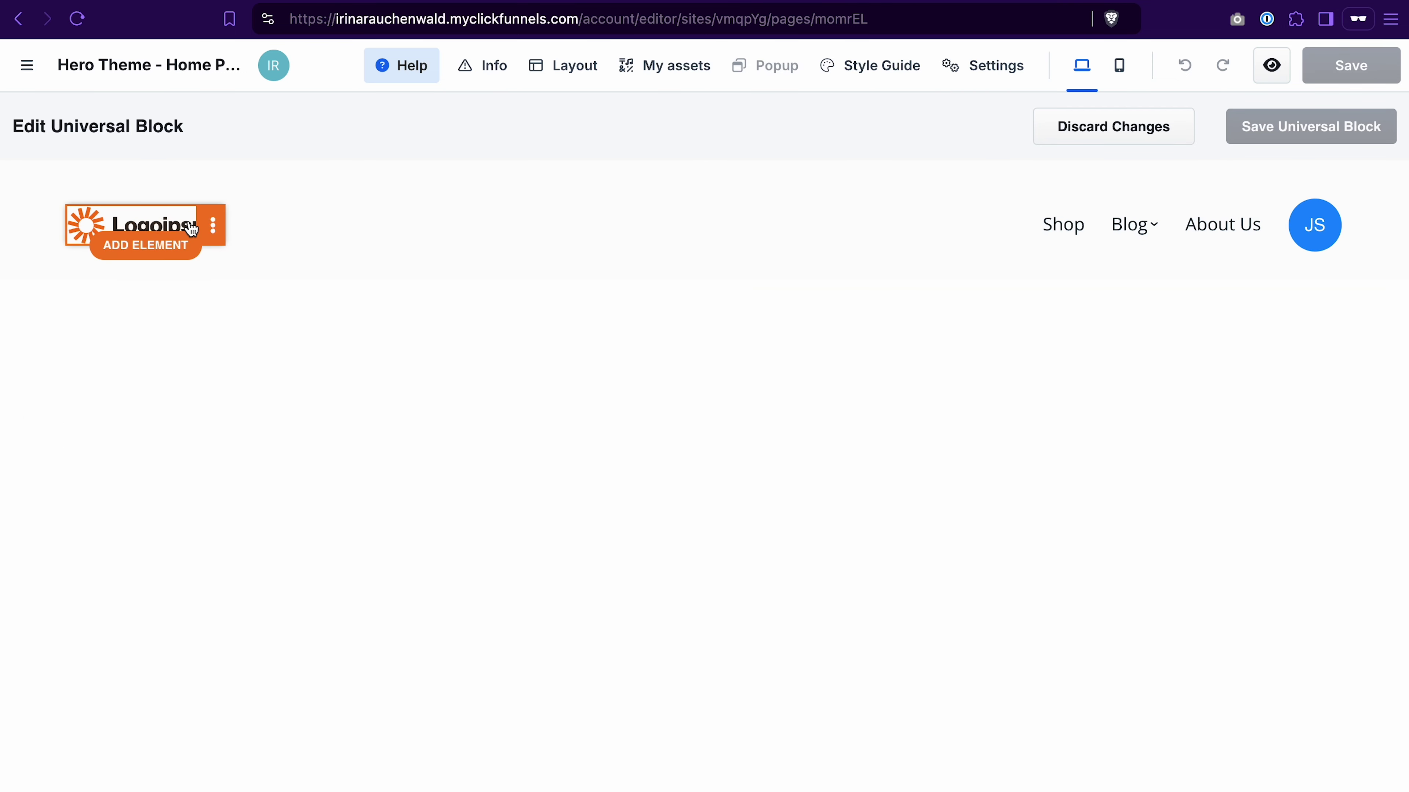
Step: Replace the Logoipsum image in the navigation block with the Convertain logo from the image gallery
click(149, 222)
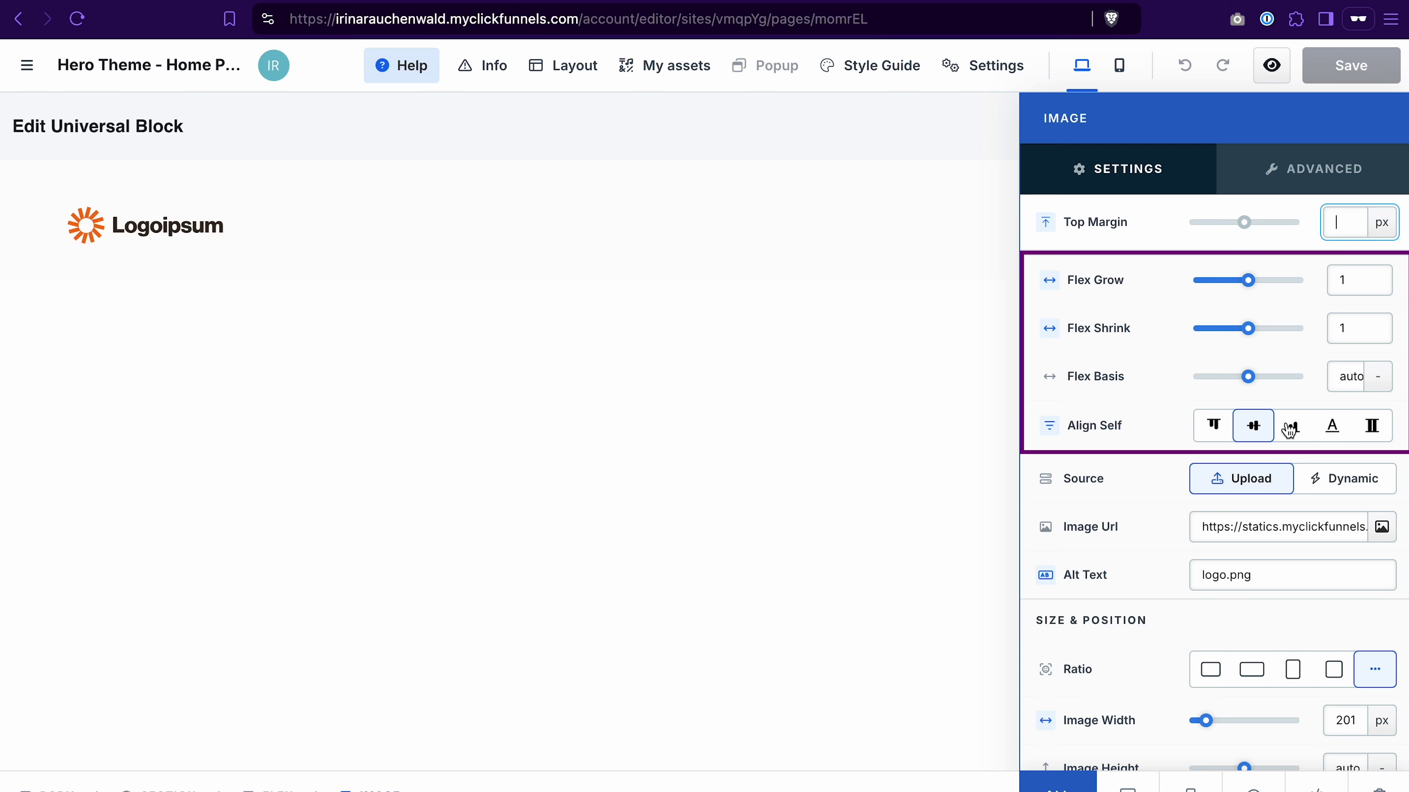
click(1381, 527)
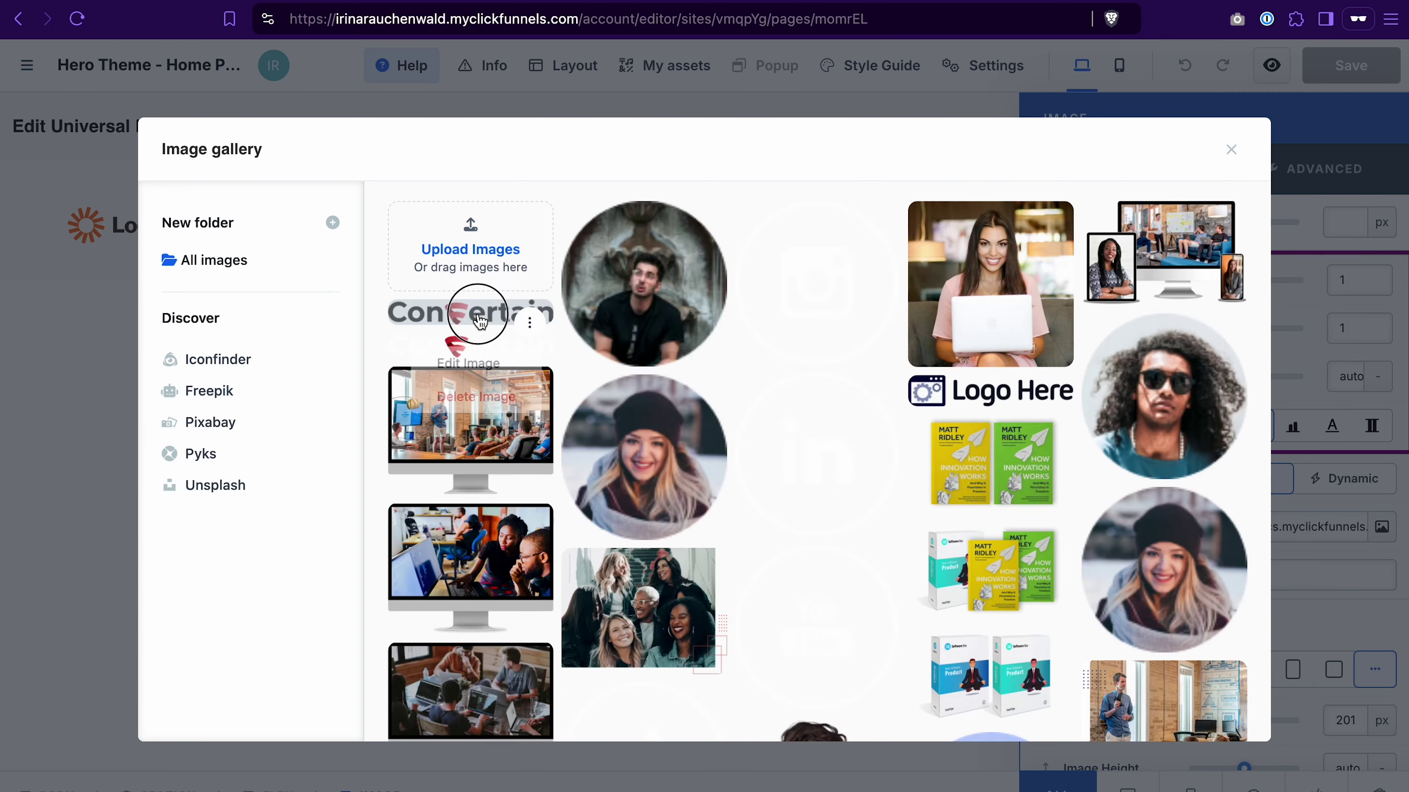
click(477, 319)
click(780, 346)
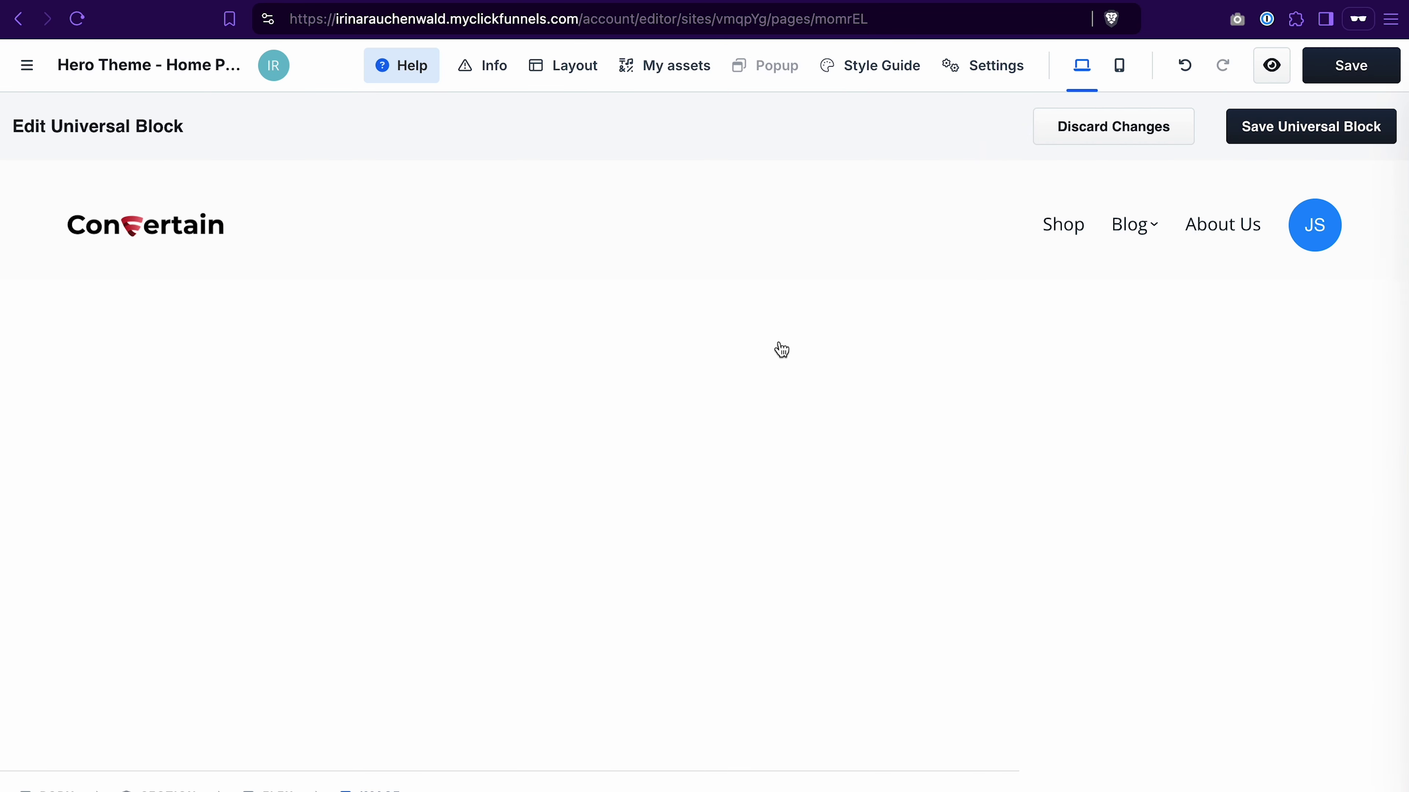
Step: Delete the Shop link from the header navigation element
click(1251, 224)
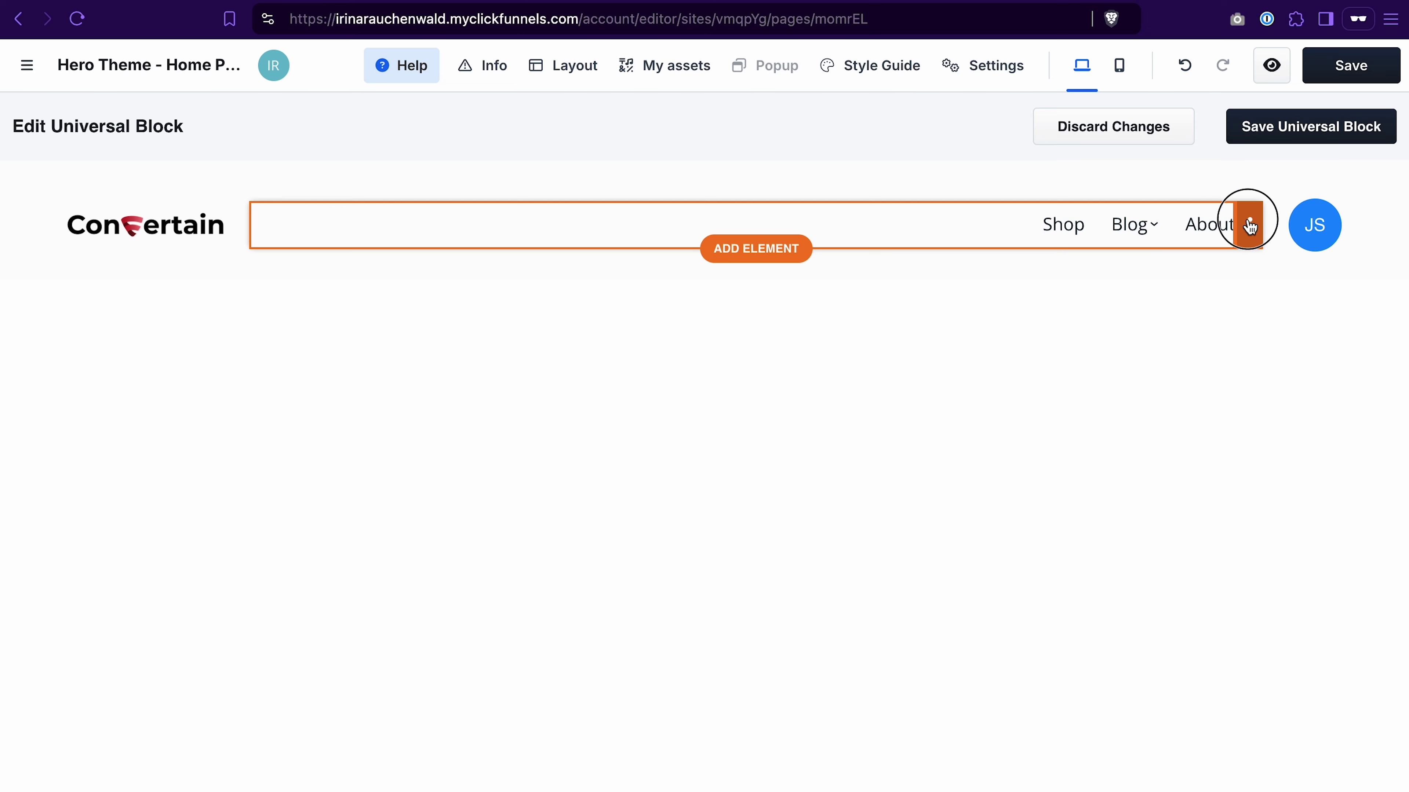
click(1185, 266)
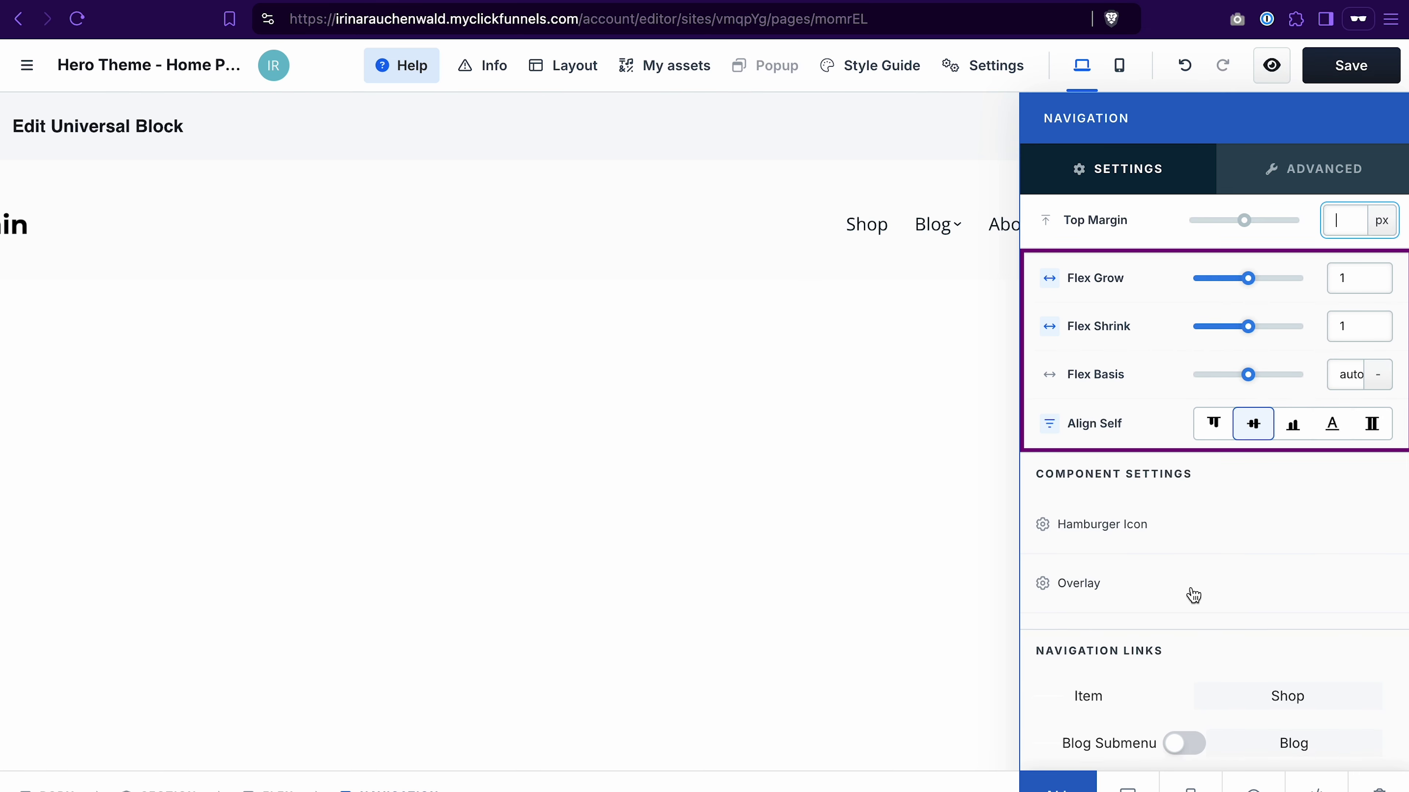
scroll(1188, 592, down, 5)
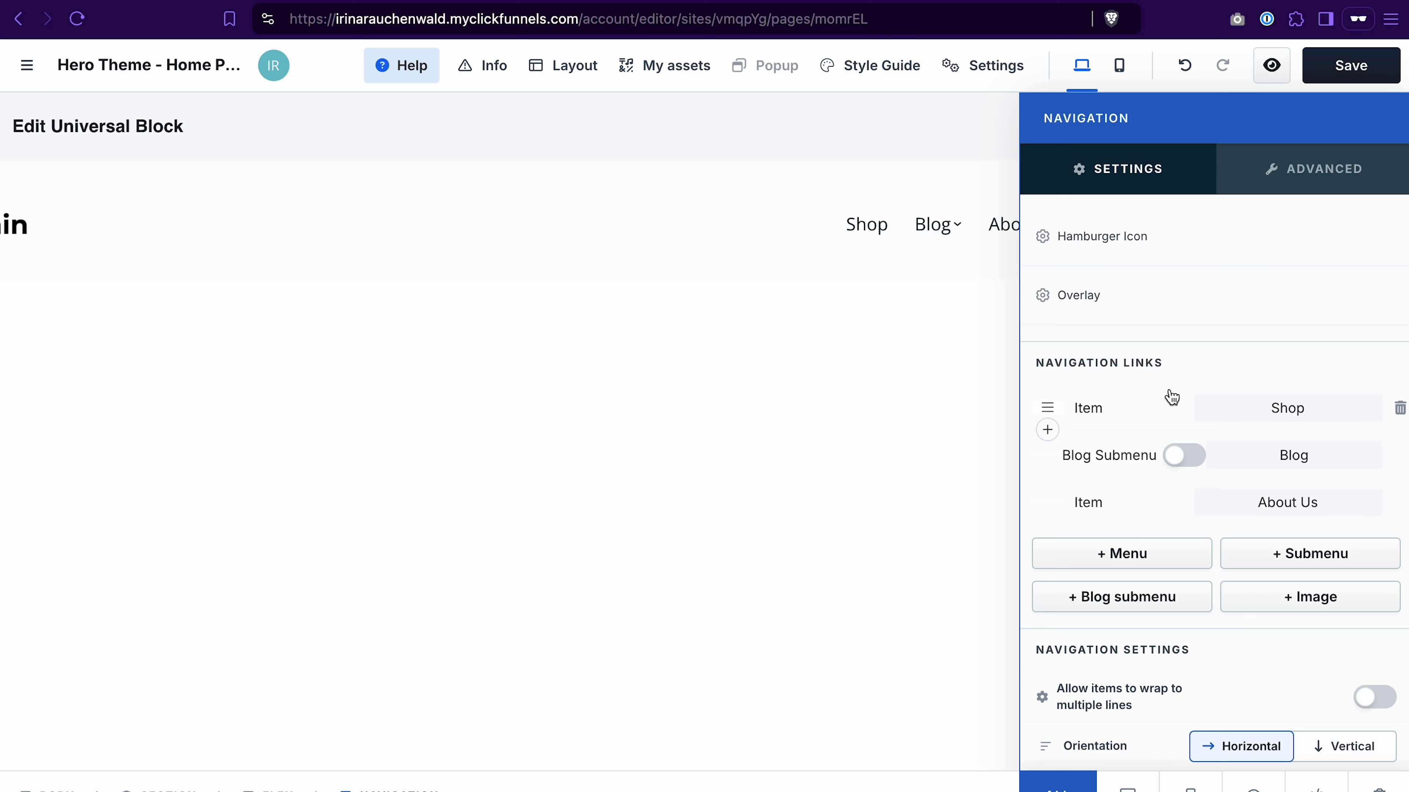
click(1399, 411)
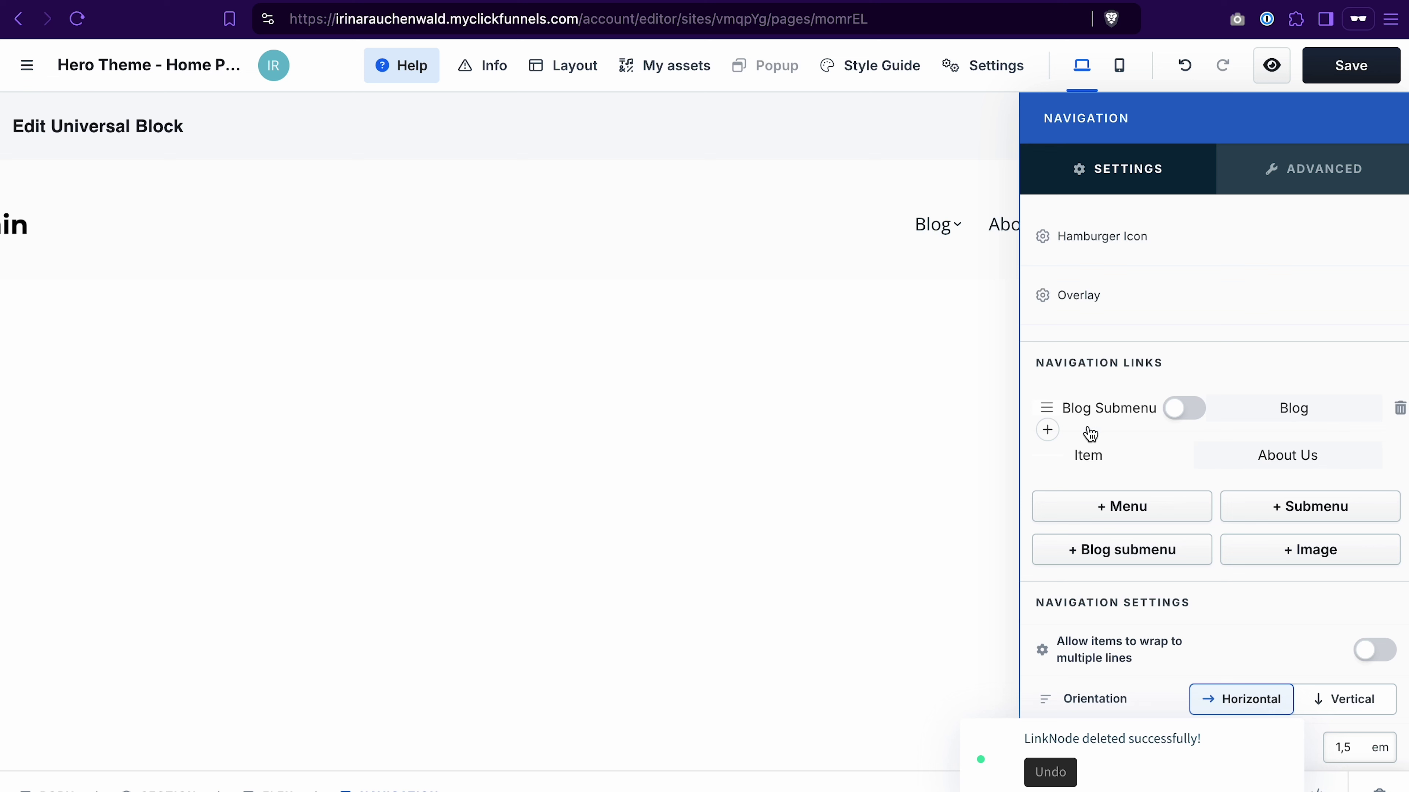
Step: Add a menu link named "Pricing" to the navigation links
click(1057, 504)
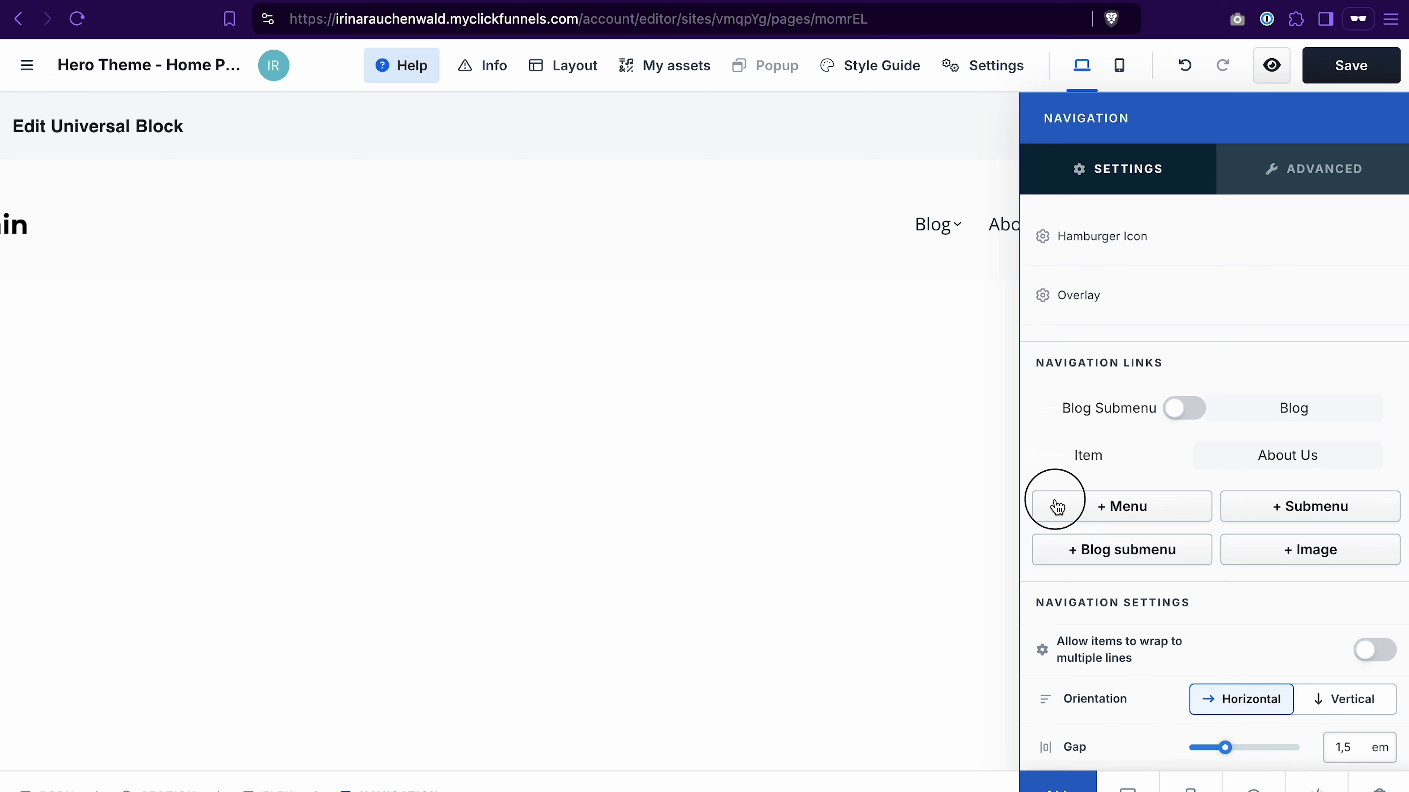
click(1287, 505)
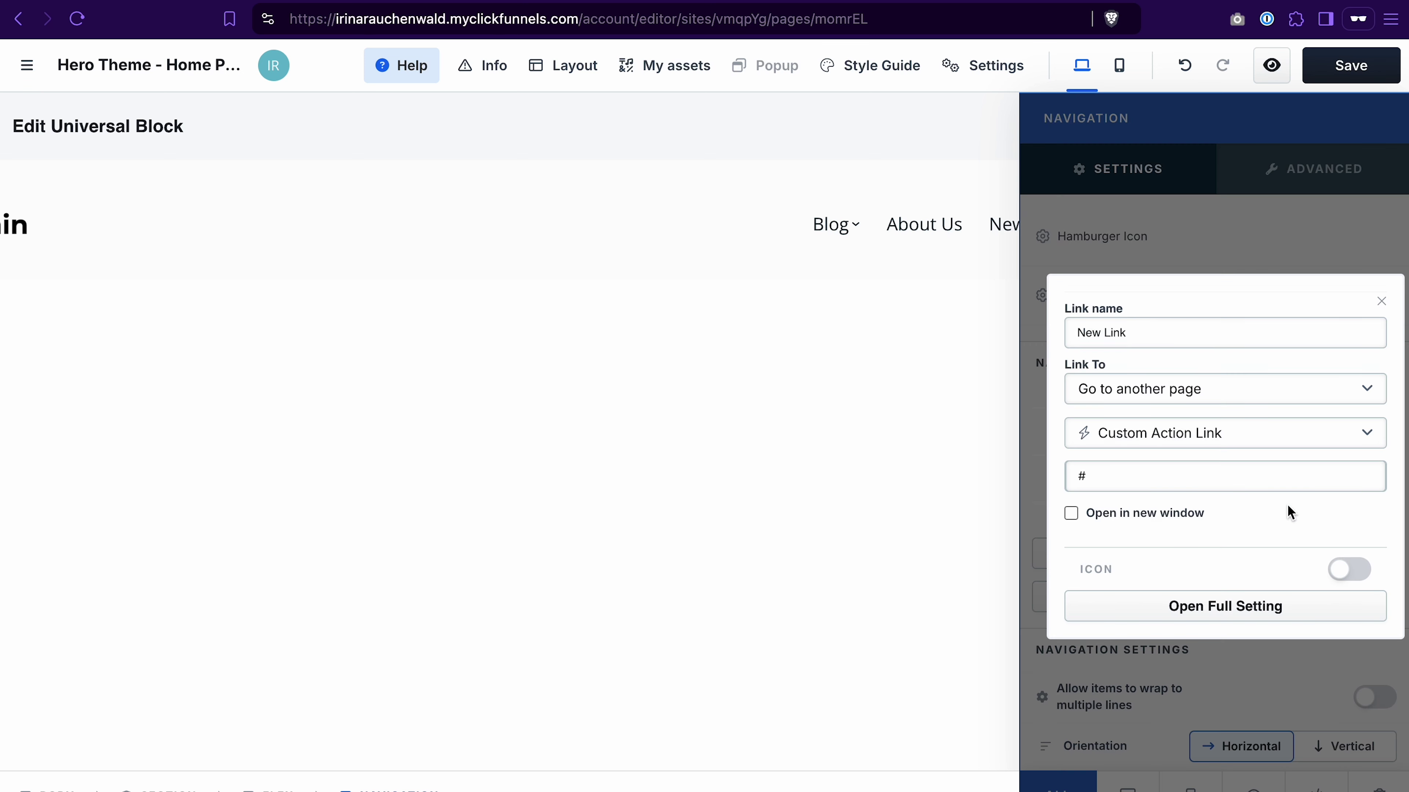
triple_click(1132, 332)
text(Pricing)
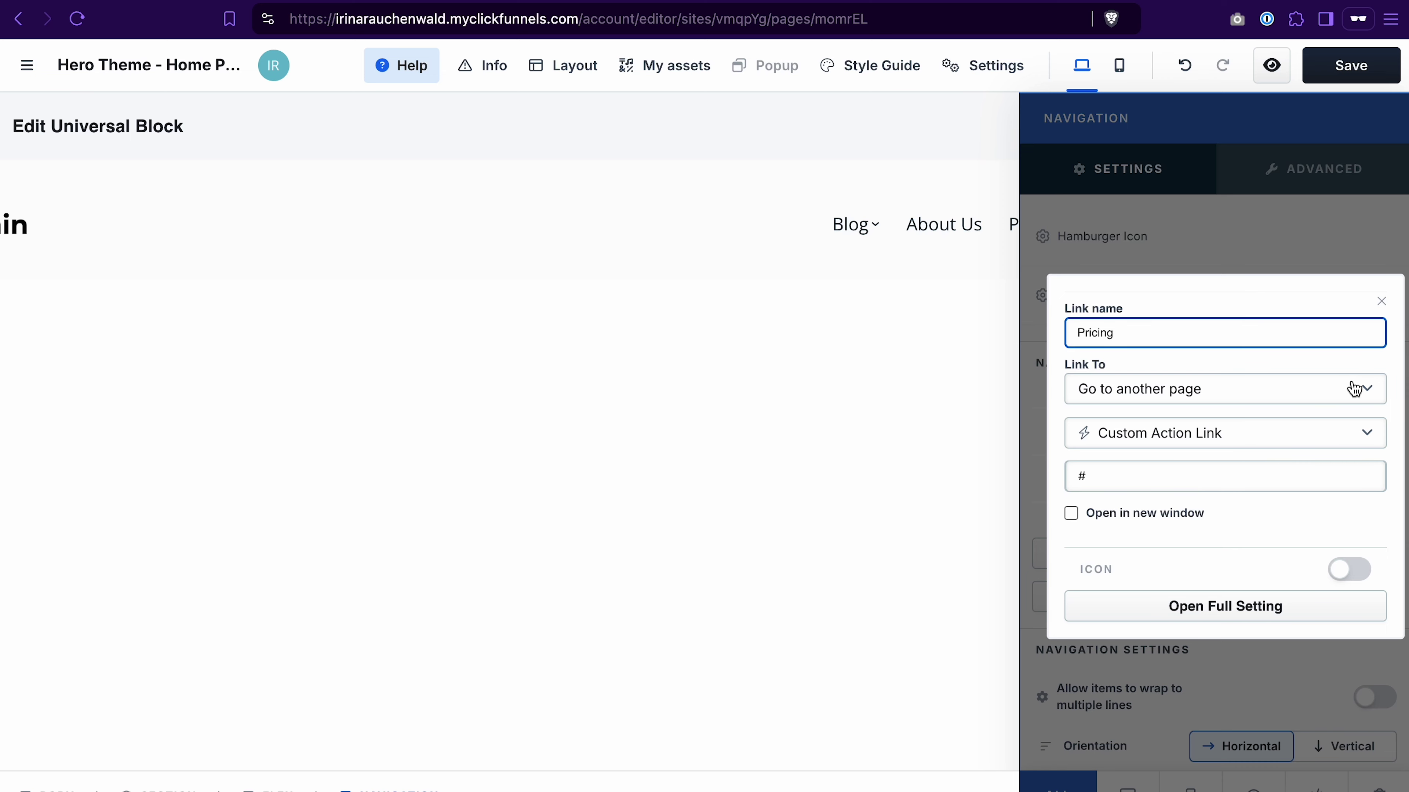
click(1385, 300)
Step: Switch the navigation typography to a custom style, change the font size unit to px and make the link text smaller
scroll(1132, 533, down, 1)
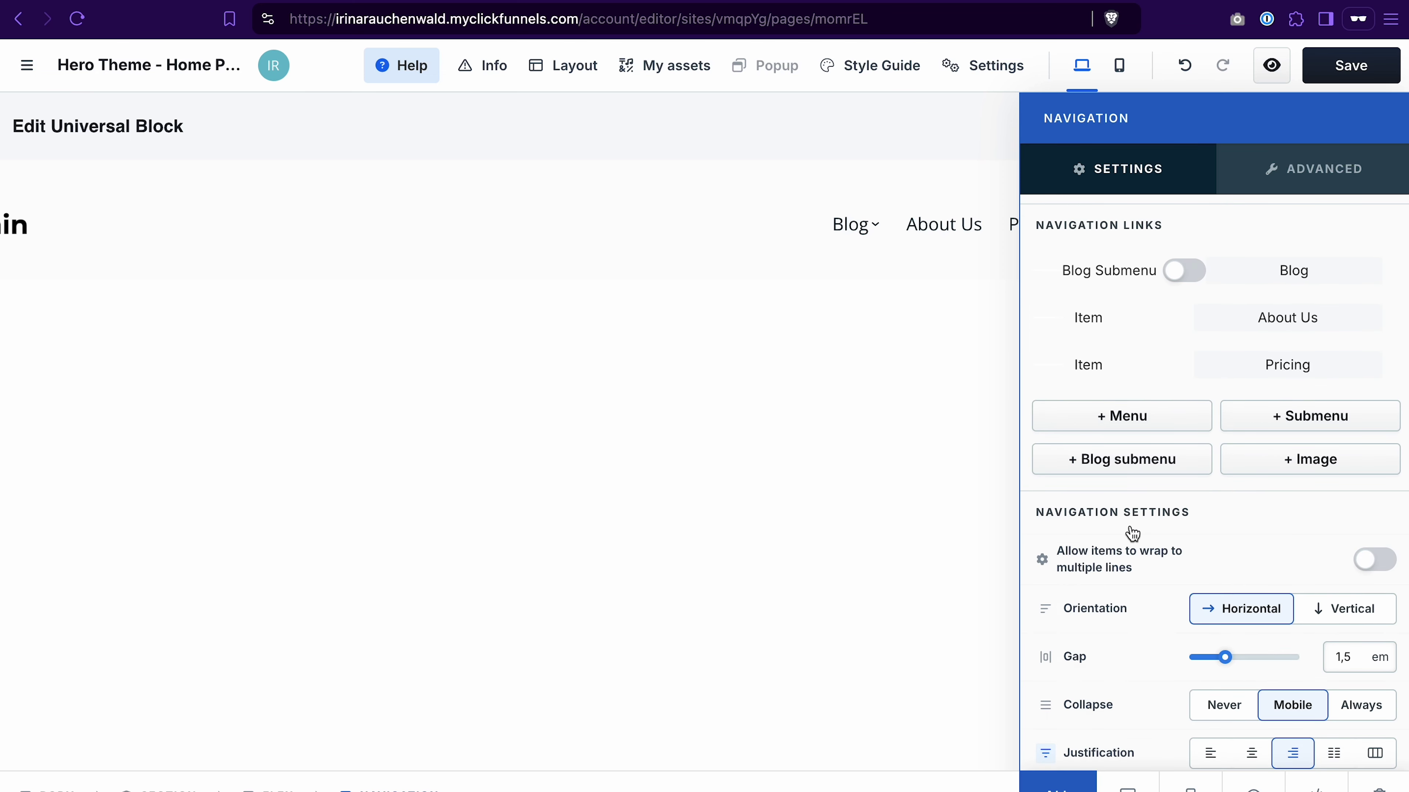
scroll(1132, 532, down, 6)
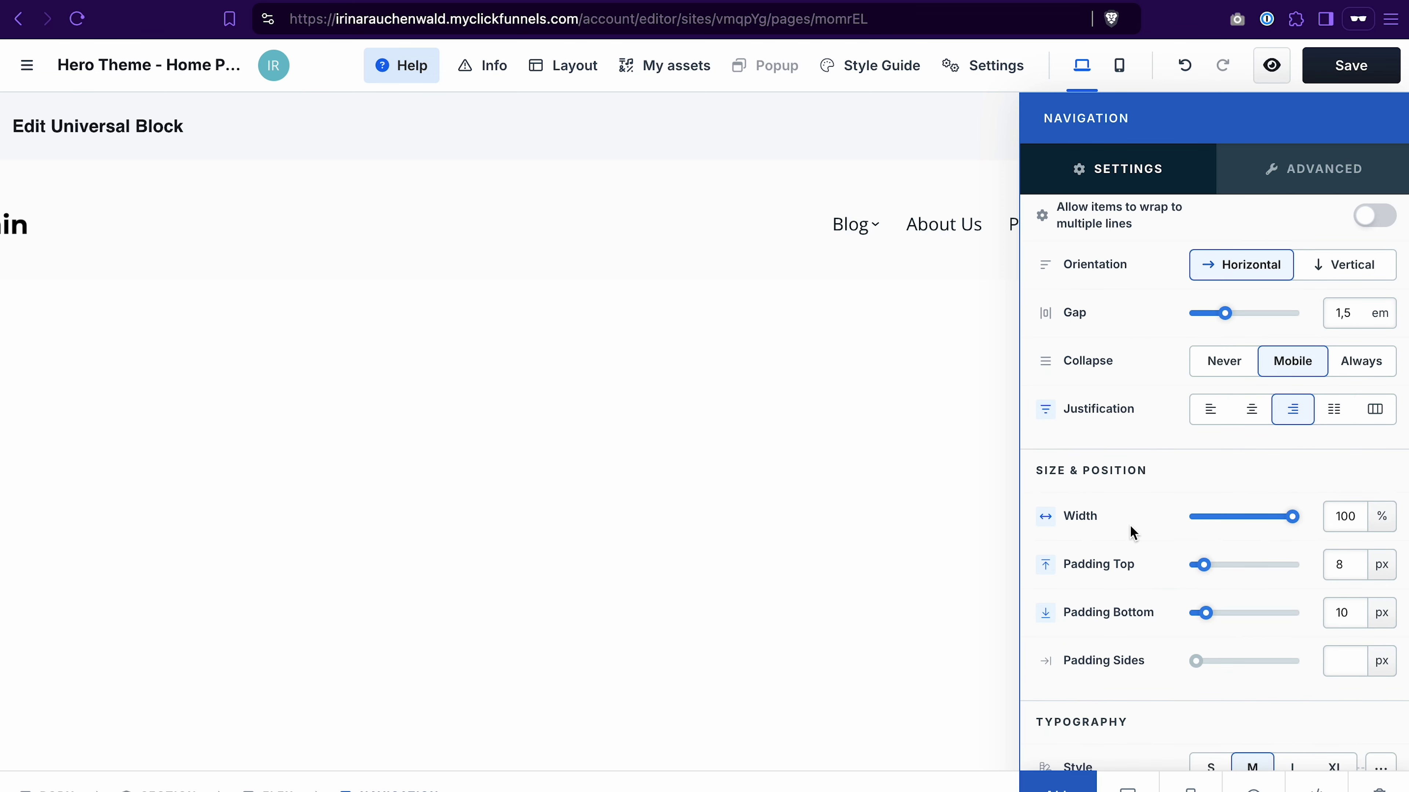
scroll(1132, 533, down, 7)
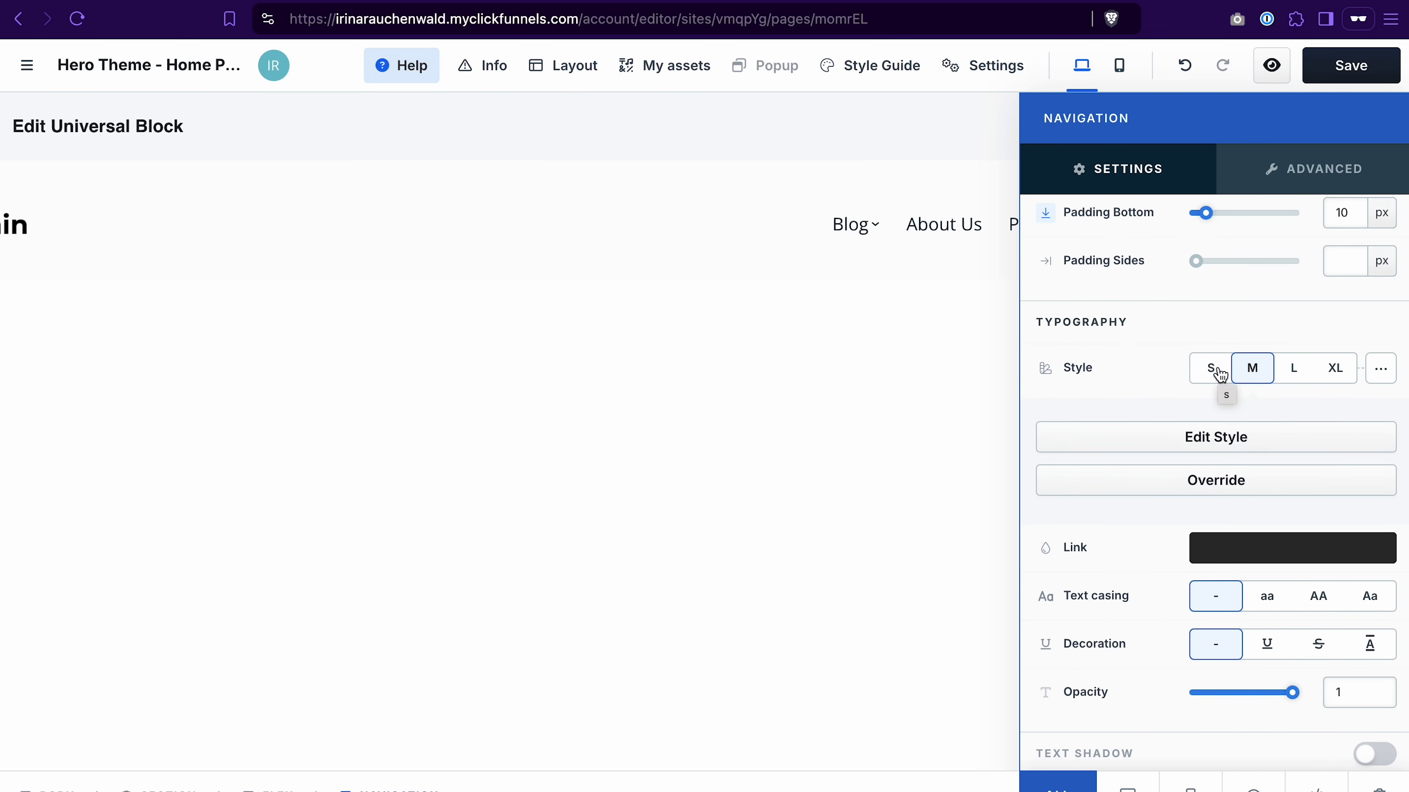
click(1380, 371)
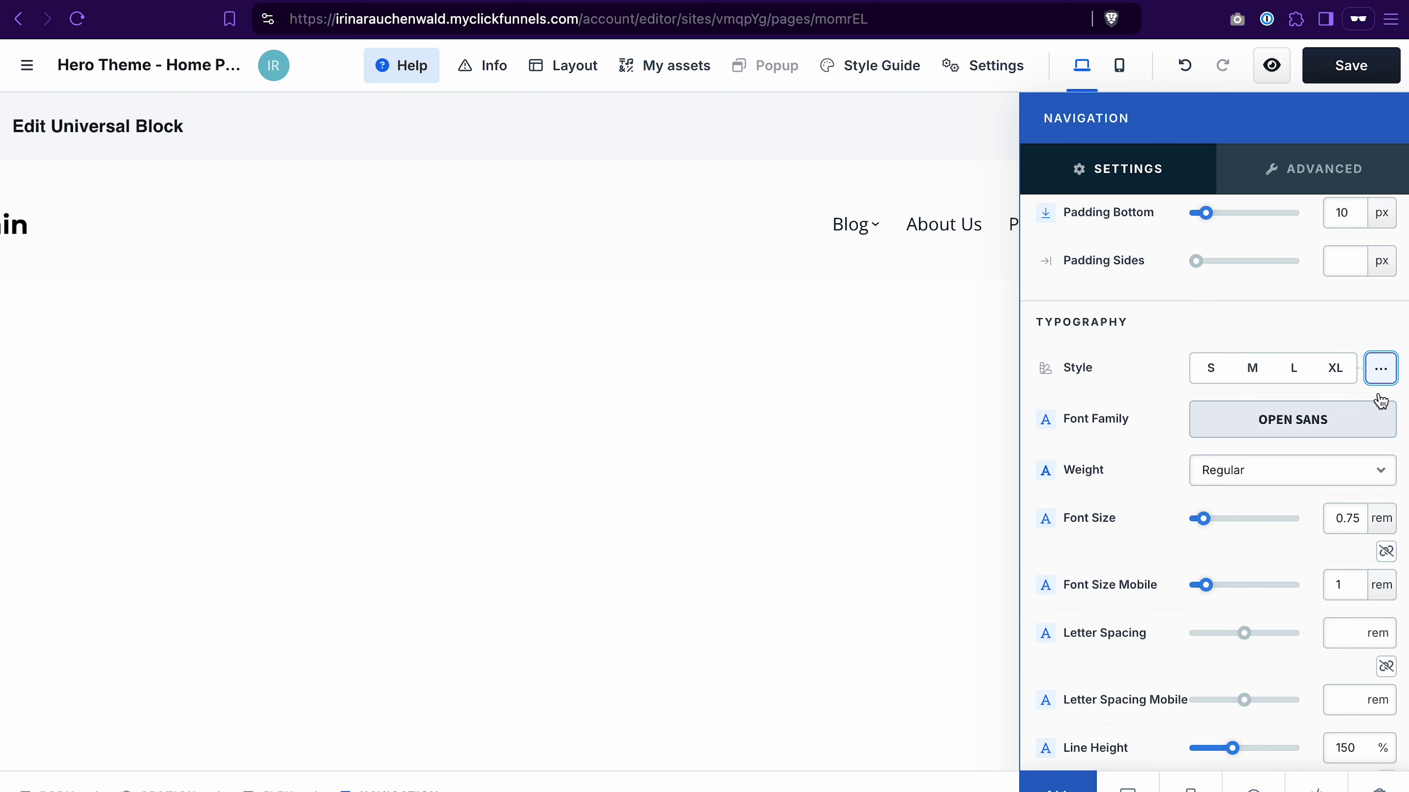
click(1381, 518)
click(1377, 502)
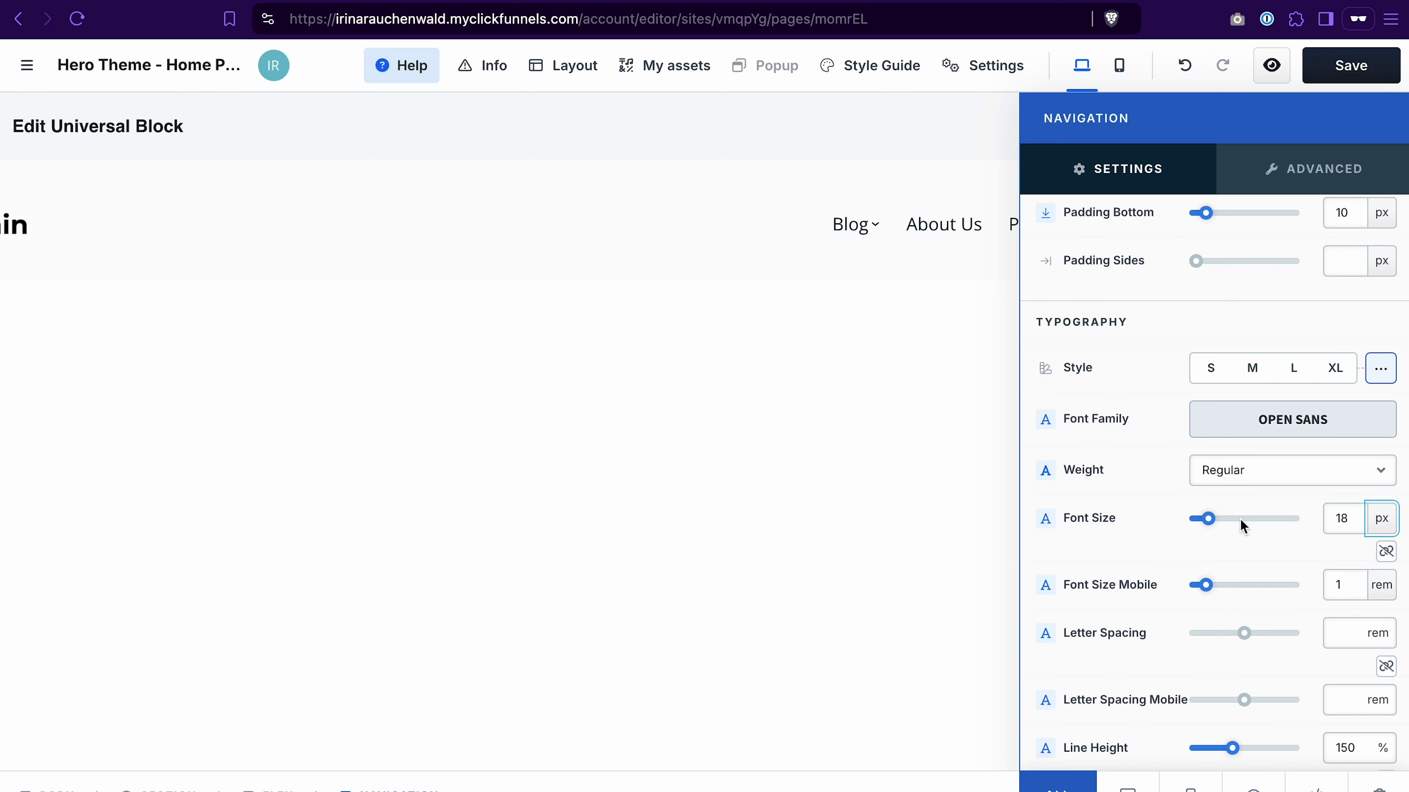
click(1206, 521)
drag(1208, 522, 1203, 521)
click(864, 555)
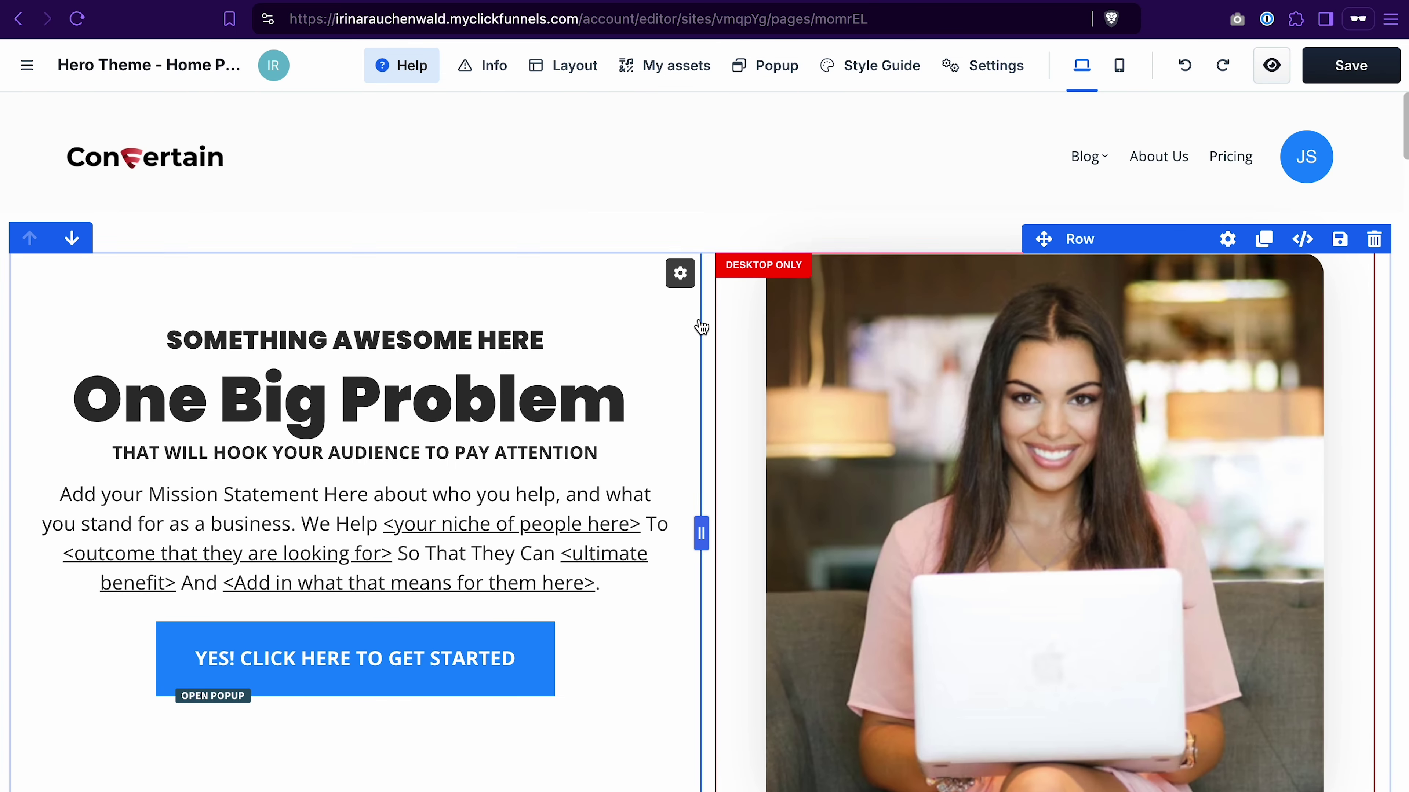
Step: Delete the One Big Problem headline and reword the headline above it as "How Would You Like to Have Your Funnel Built FOR You in NO Time..."
scroll(654, 403, down, 3)
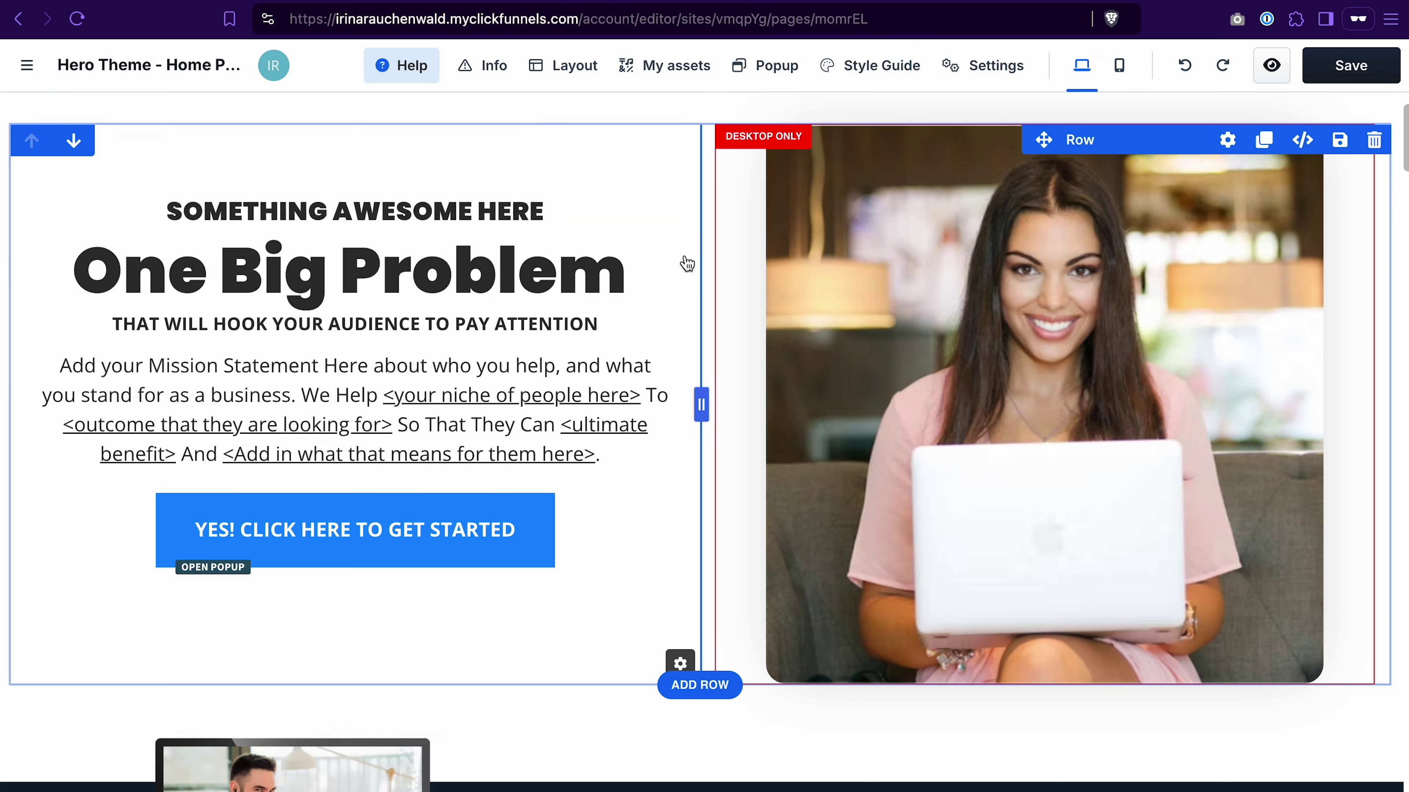
click(669, 224)
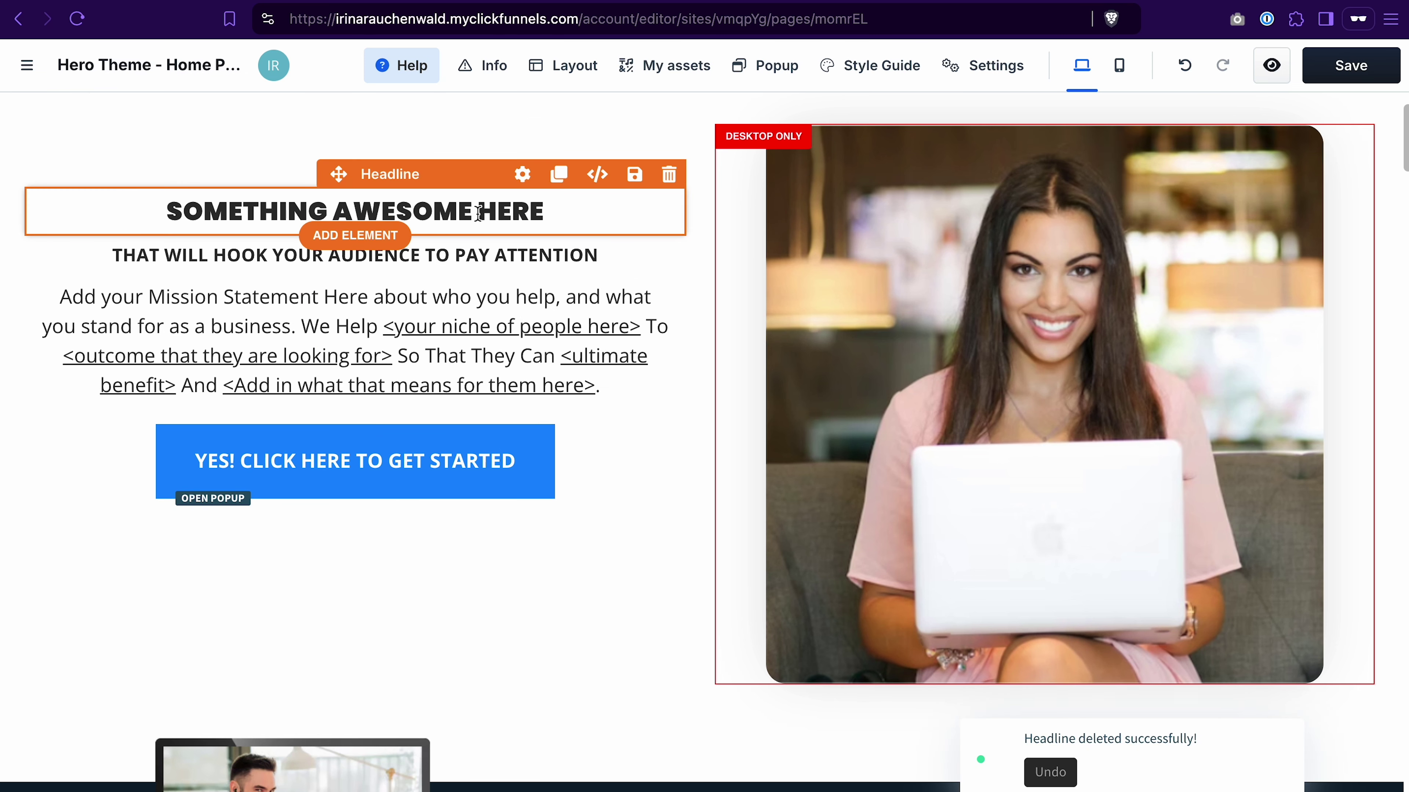
click(497, 211)
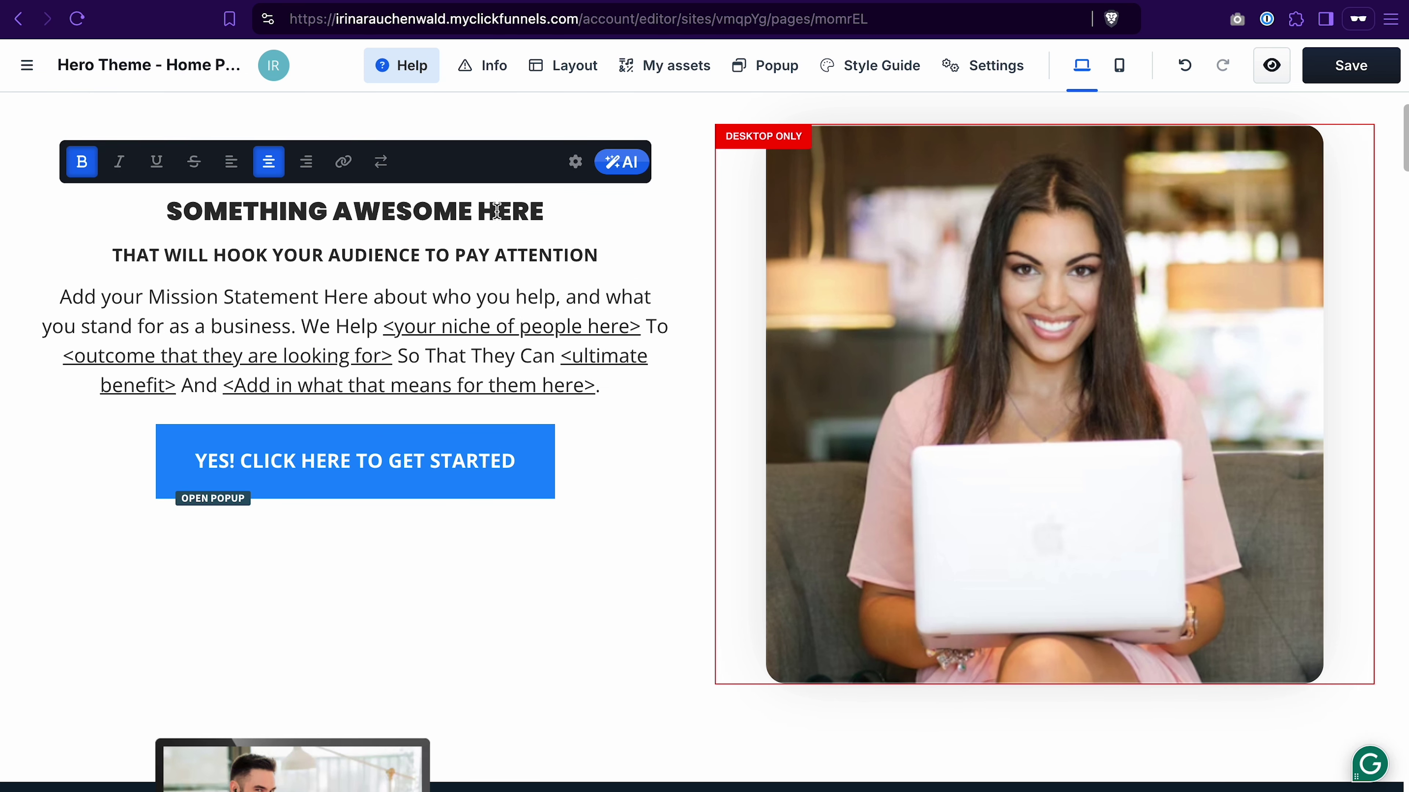
triple_click(498, 211)
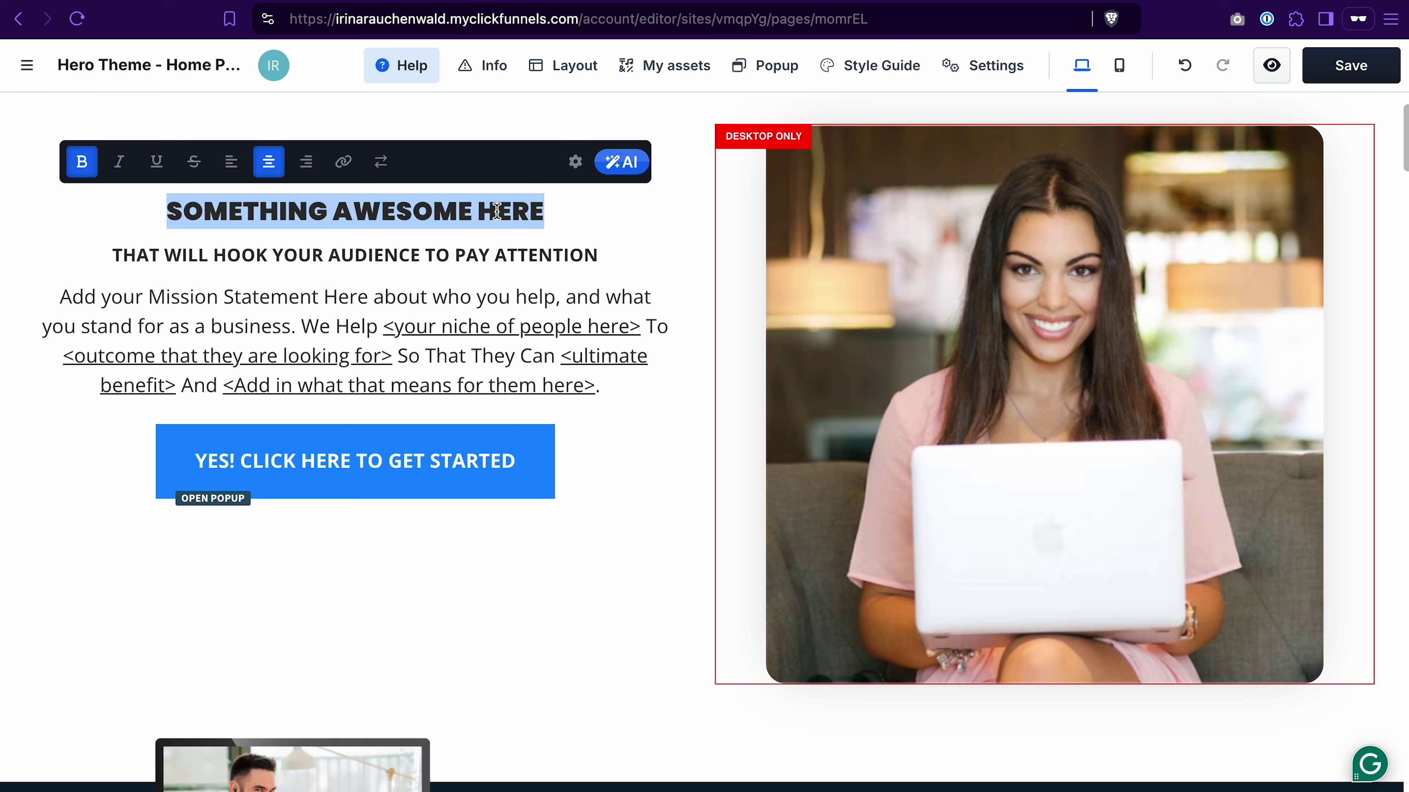
key(BackSpace)
Step: Replace the subheadline text with "SO THAT YOU CAN FOCUS ON OTHER TASKS IN YOUR BUSINESS?"
text(SO)
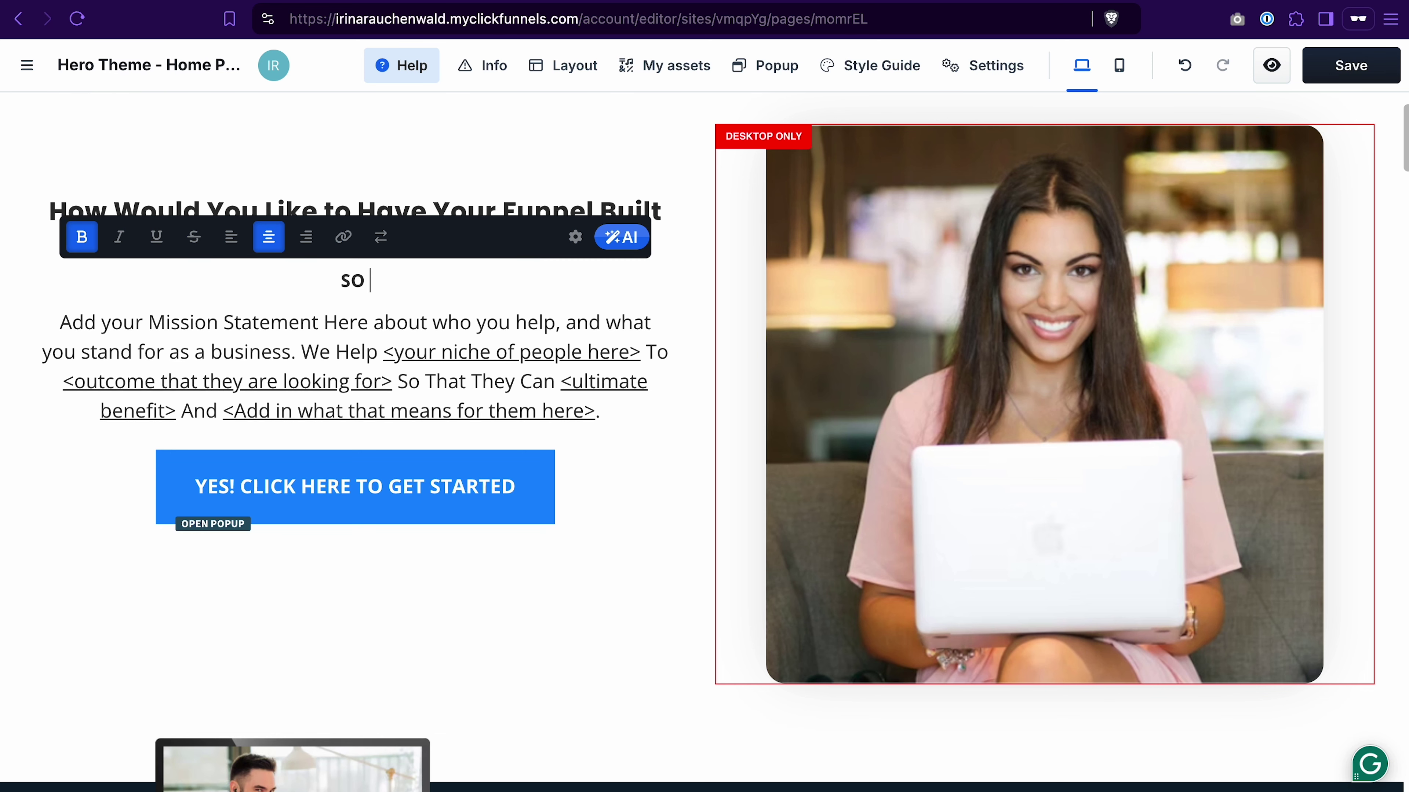
text( THAT YOU CAN FOCUS ON OTHER TASKS IN YOUR BUSINESS?)
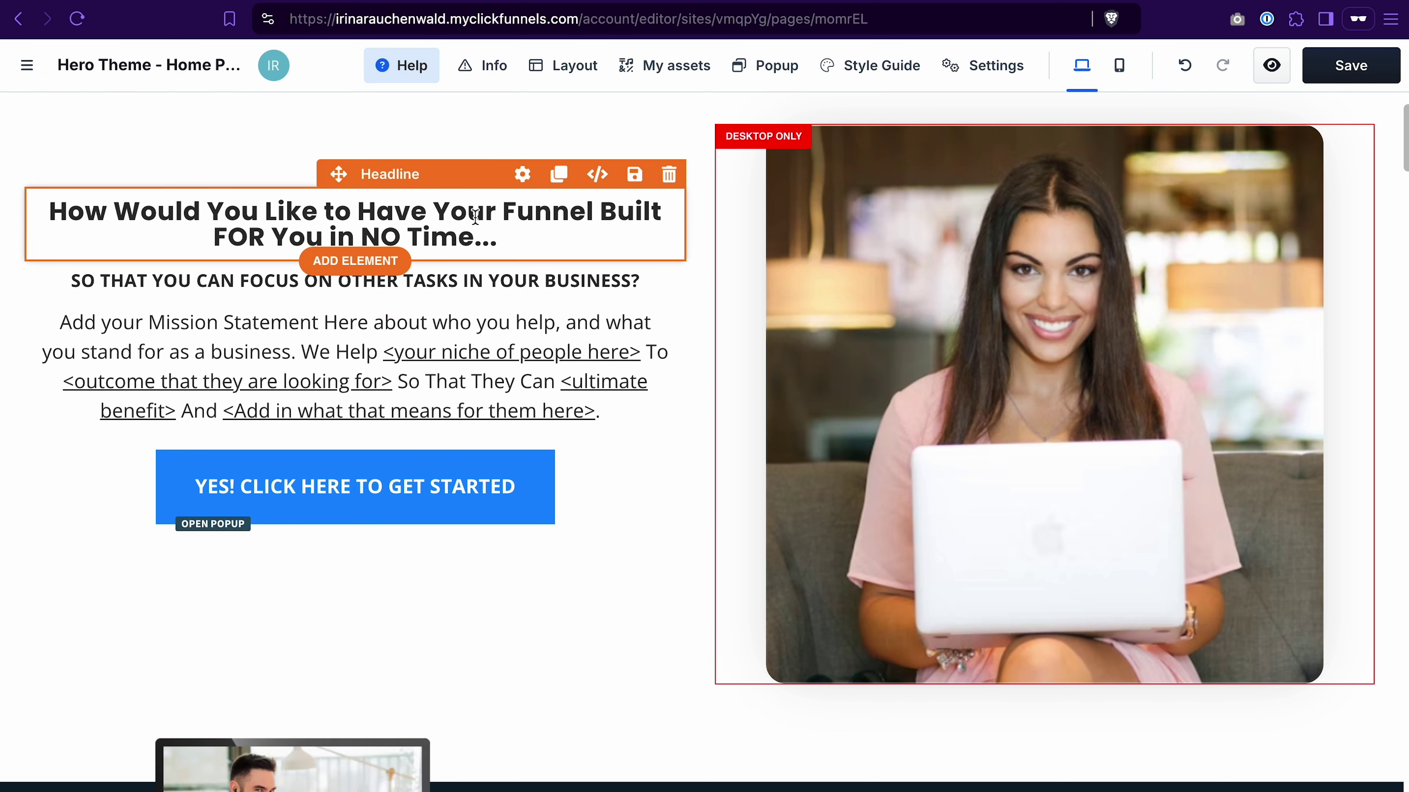
Step: Set the main hero headline's typography style to M
click(523, 176)
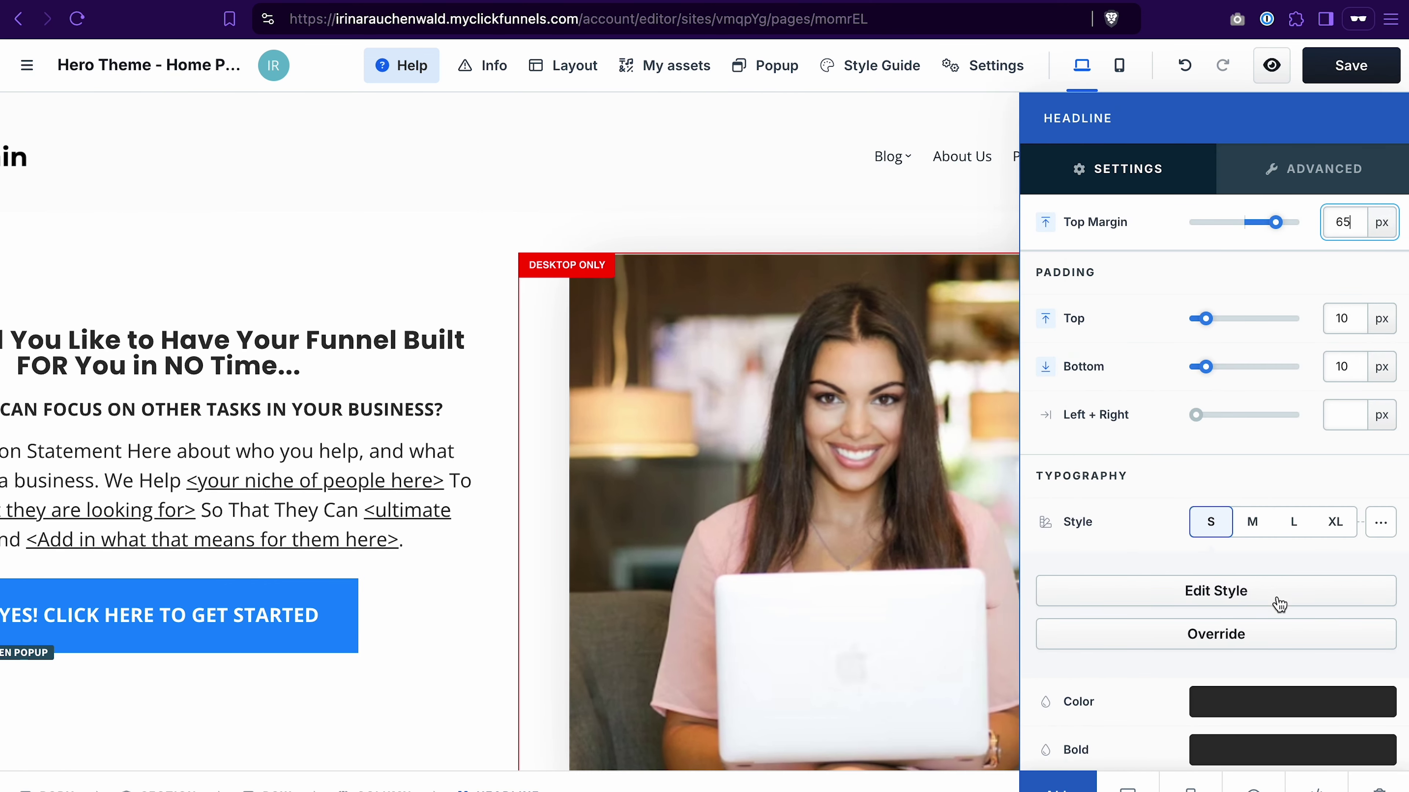
click(1250, 522)
key(Escape)
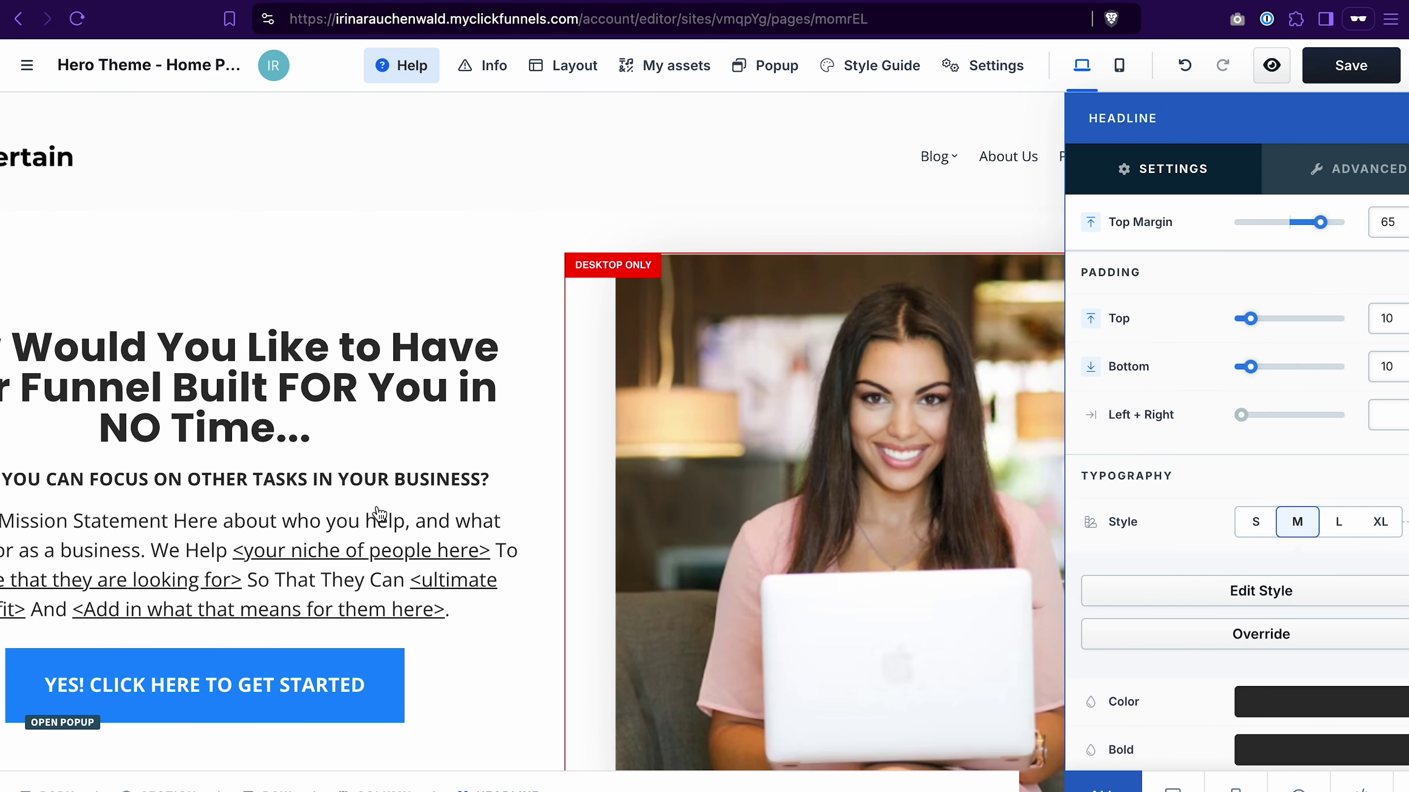
Step: Change the main hero headline's text colour to a custom bright blue
scroll(759, 412, down, 1)
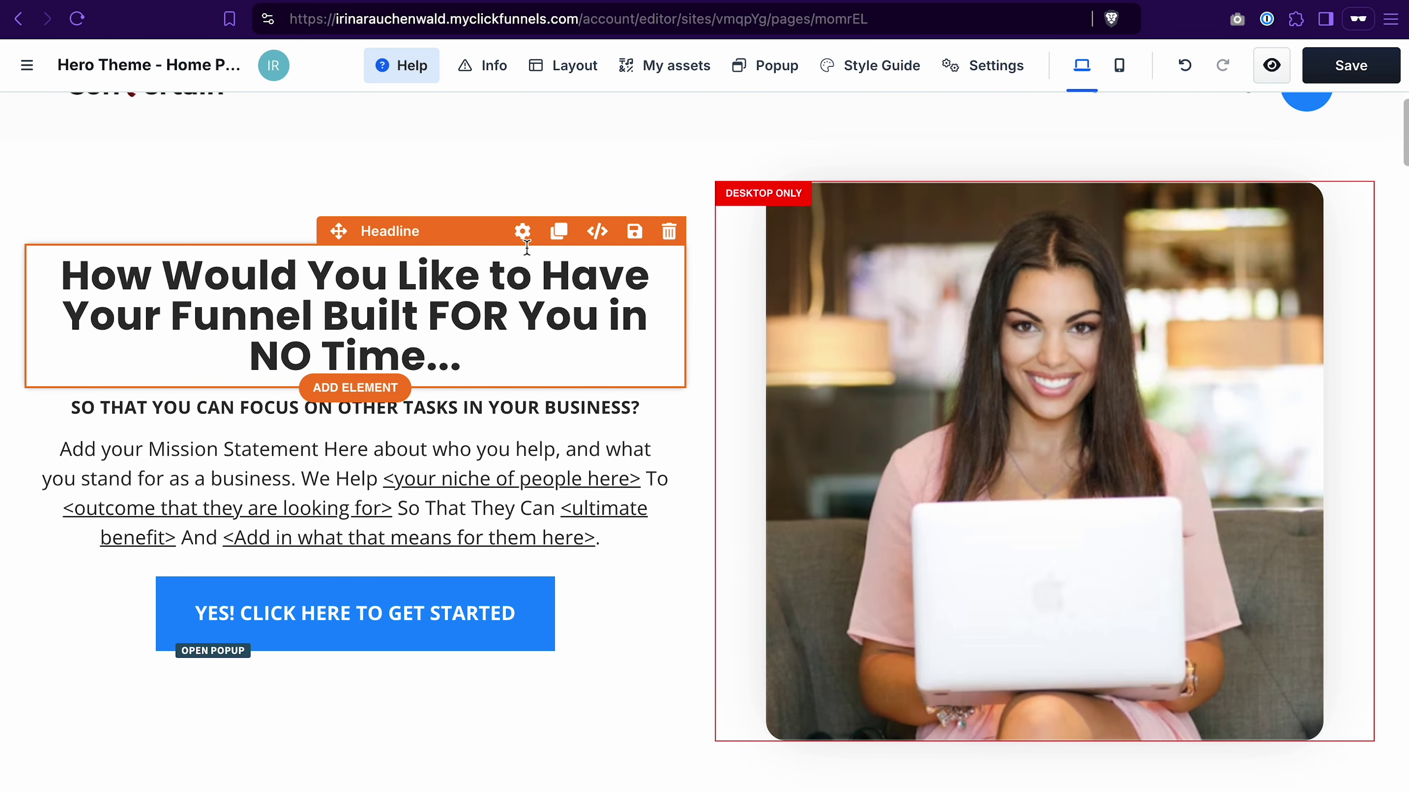
click(522, 231)
scroll(1252, 648, down, 3)
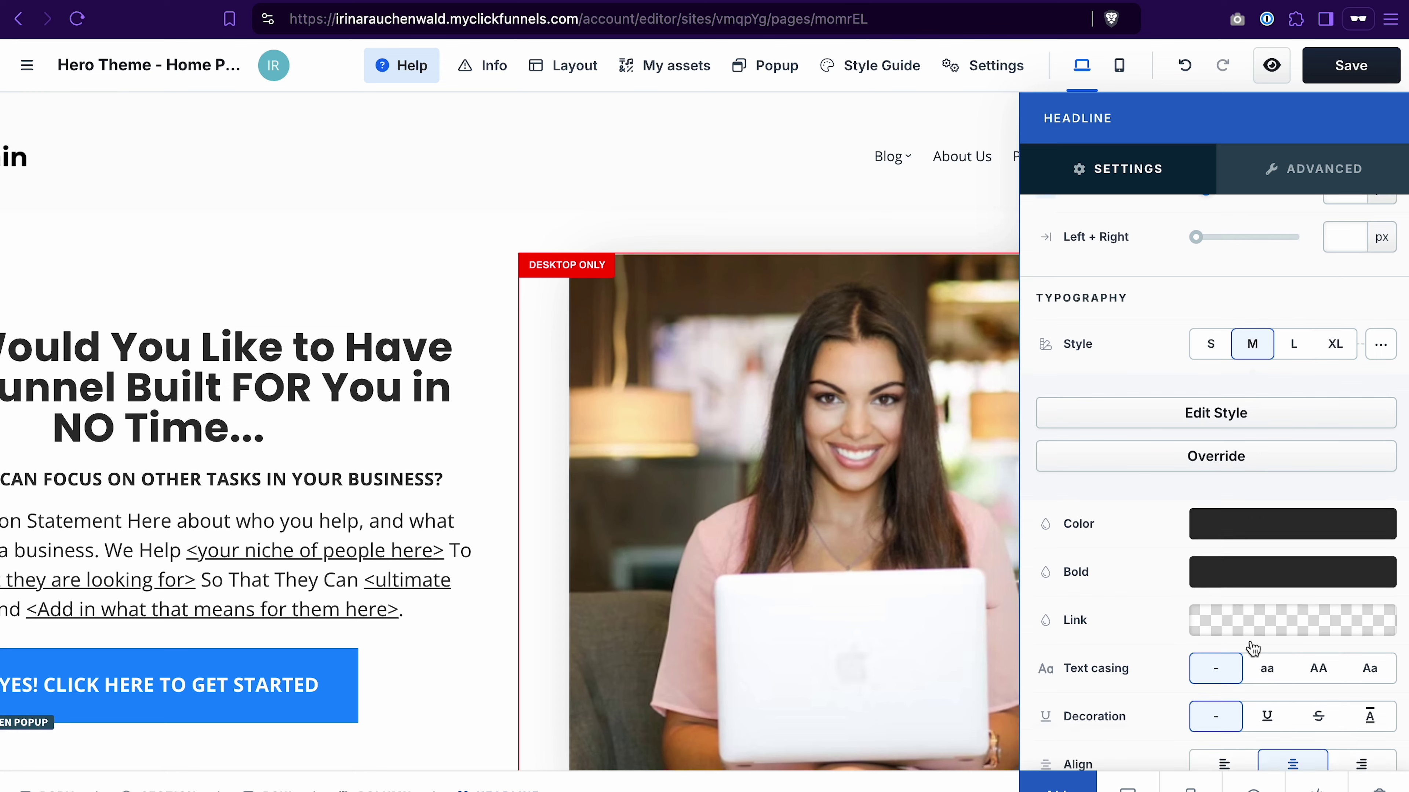
click(1217, 498)
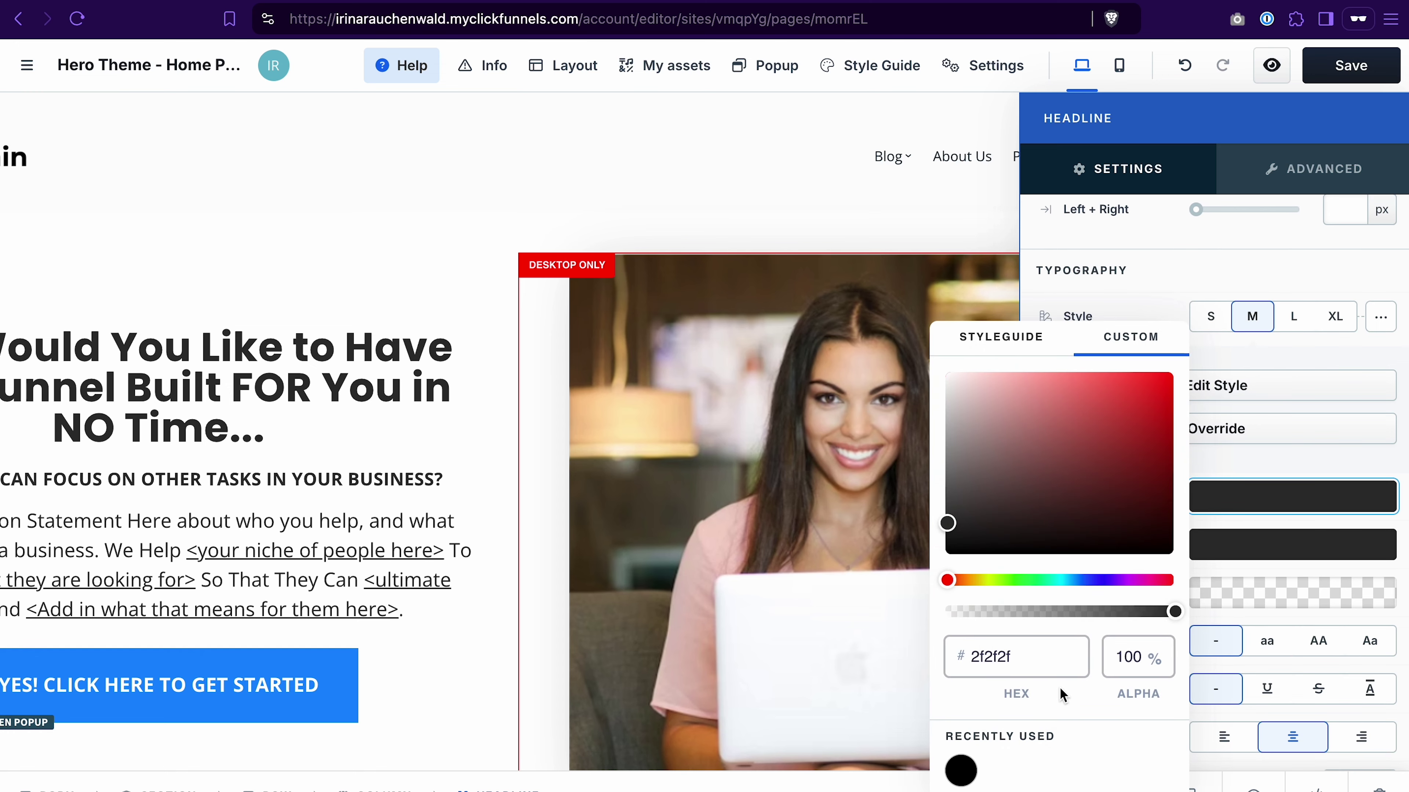
click(1073, 580)
mouse_move(1144, 403)
mouse_down()
mouse_move(1151, 387)
mouse_move(1166, 394)
mouse_up()
click(1166, 261)
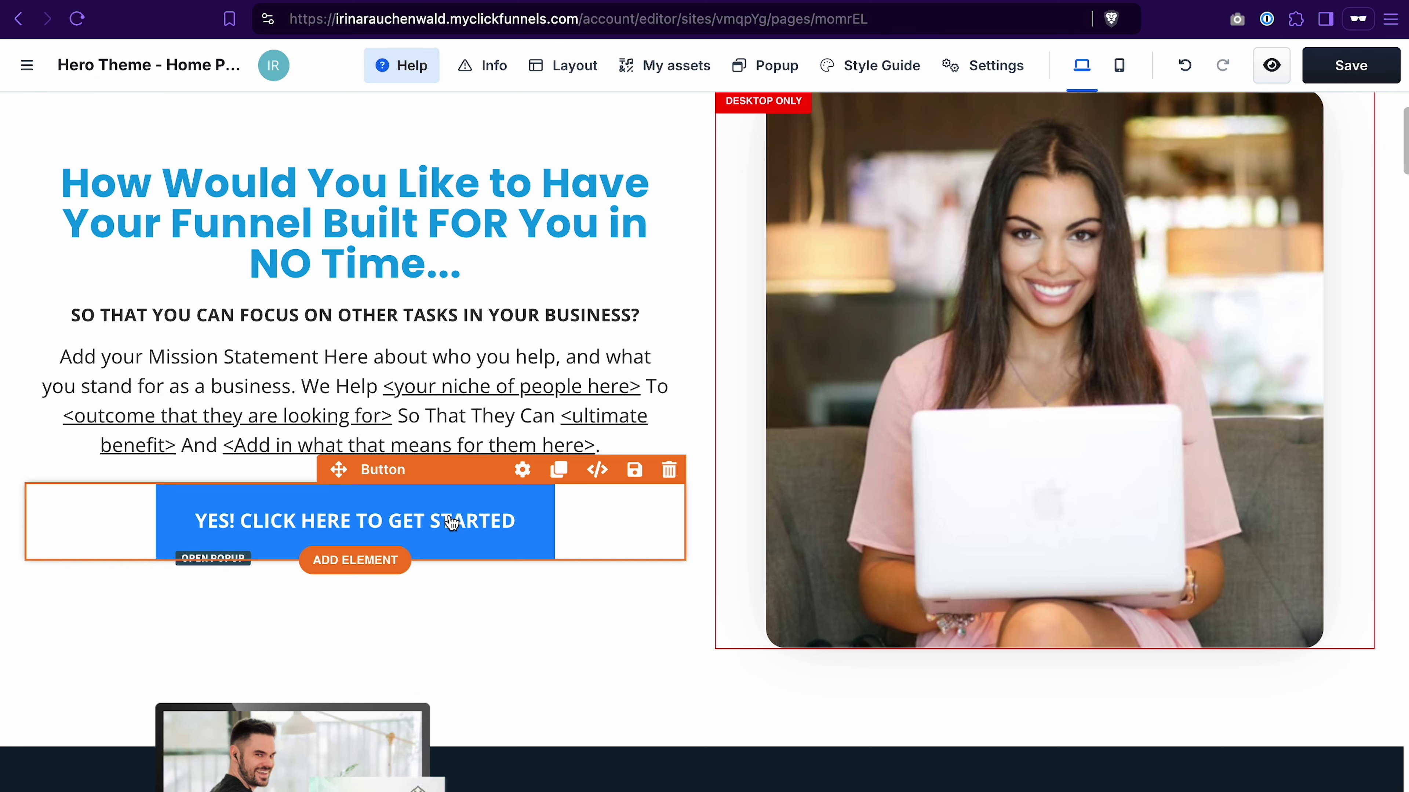
click(522, 470)
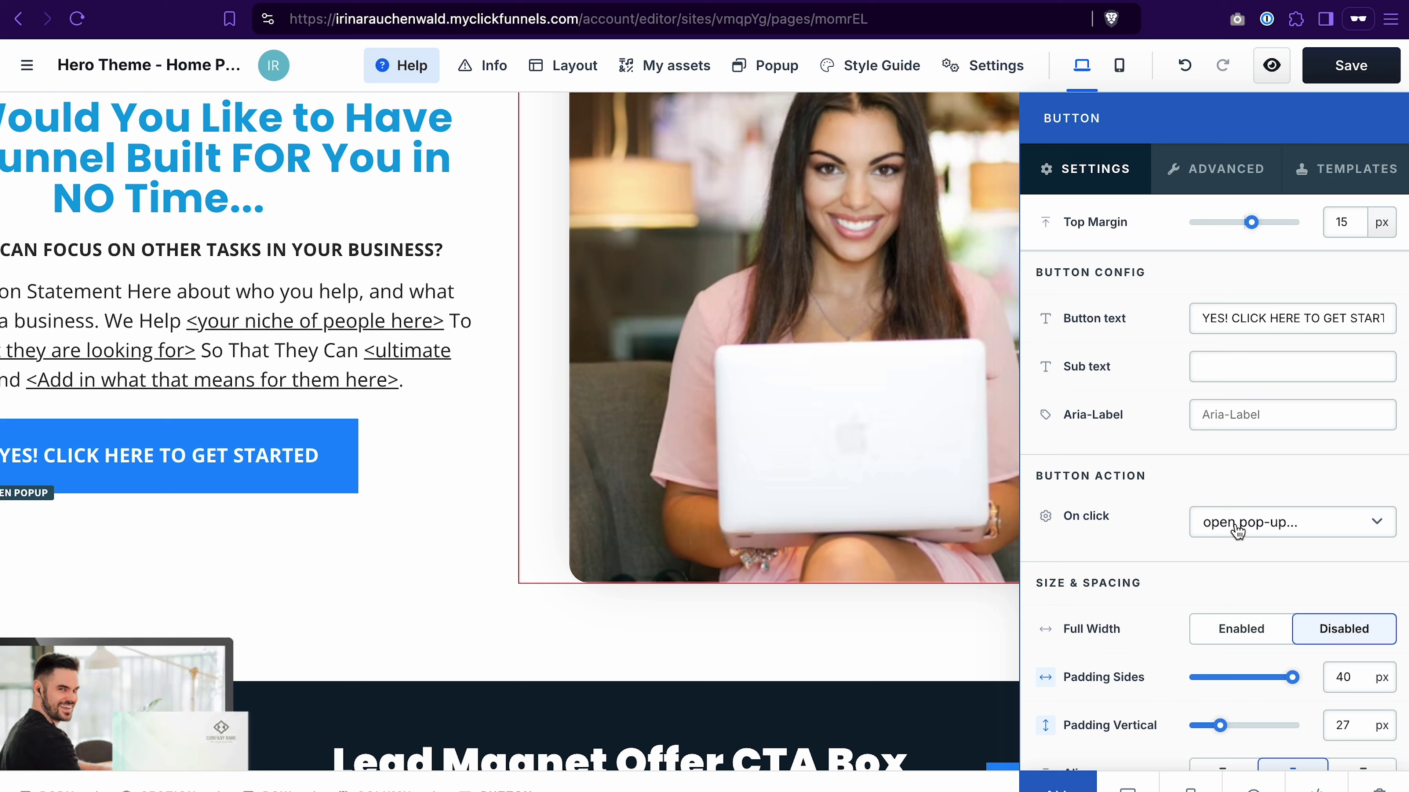
click(1277, 531)
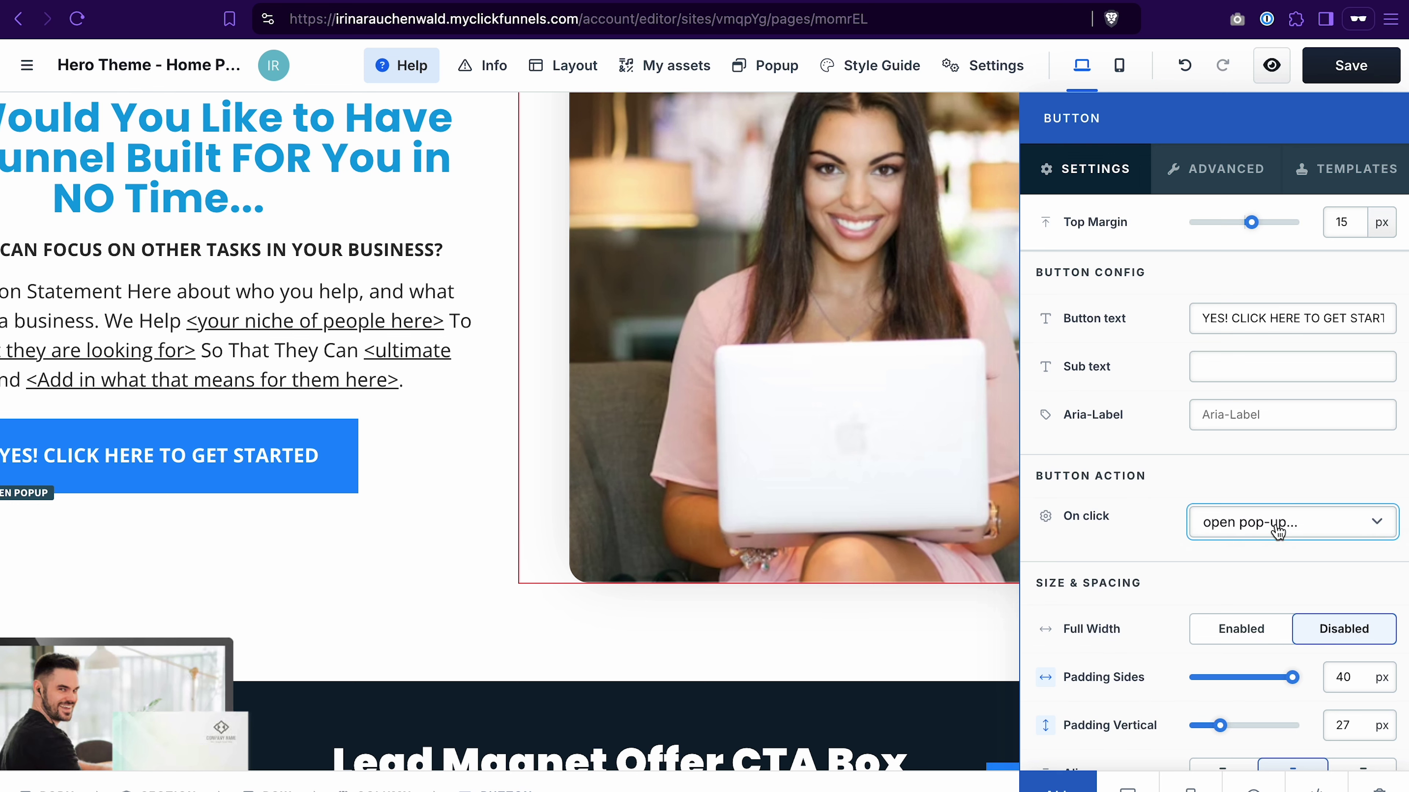
click(1233, 273)
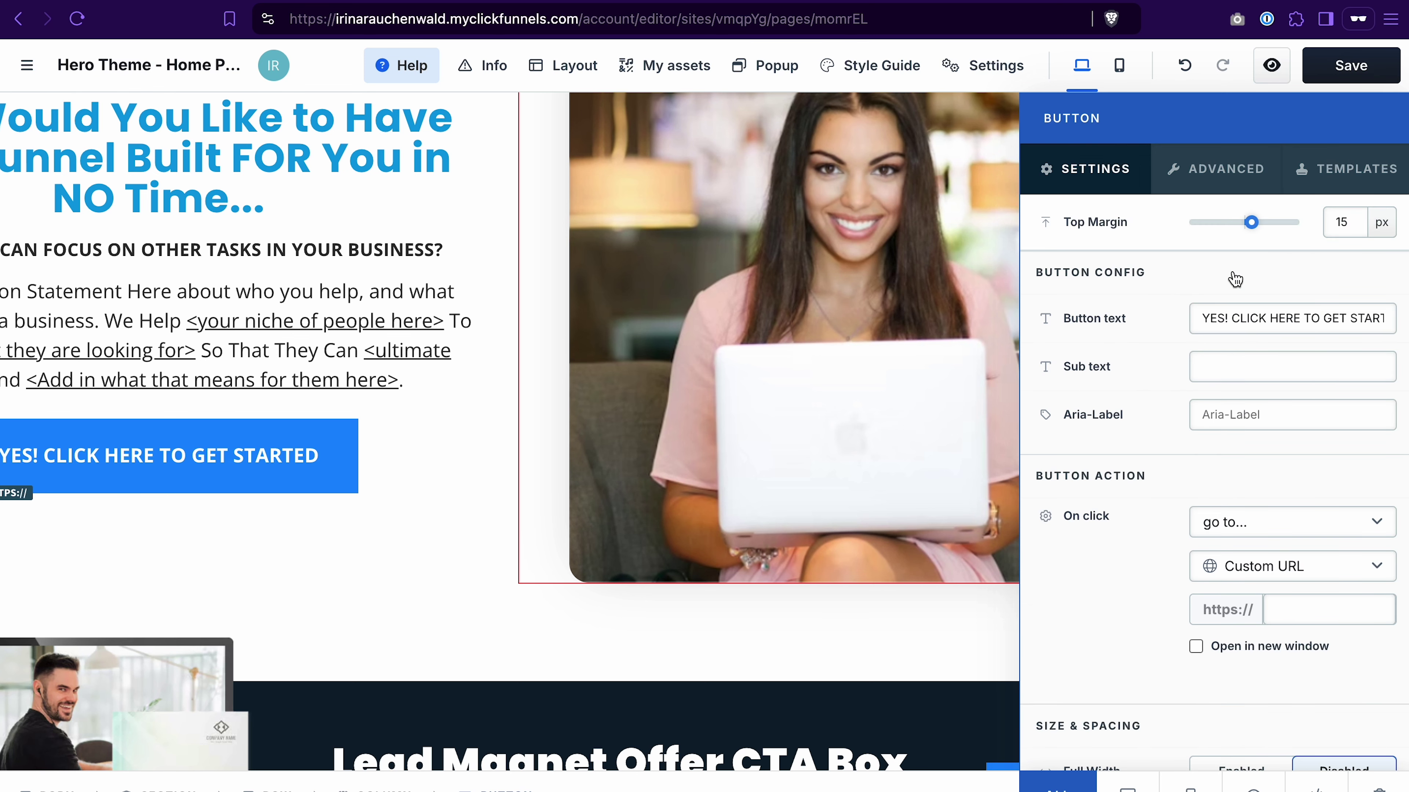
click(1321, 614)
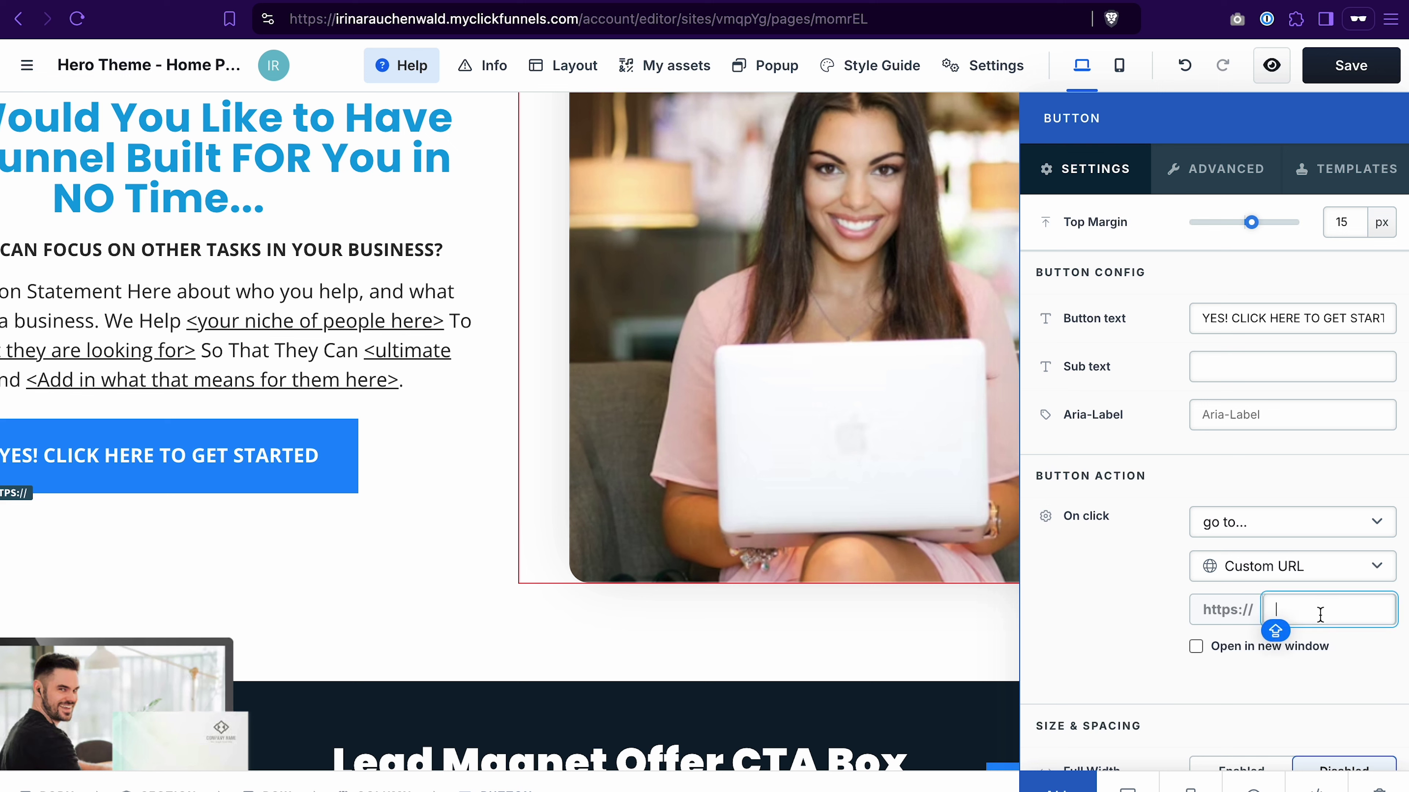
text(www.clickfunnels.com/)
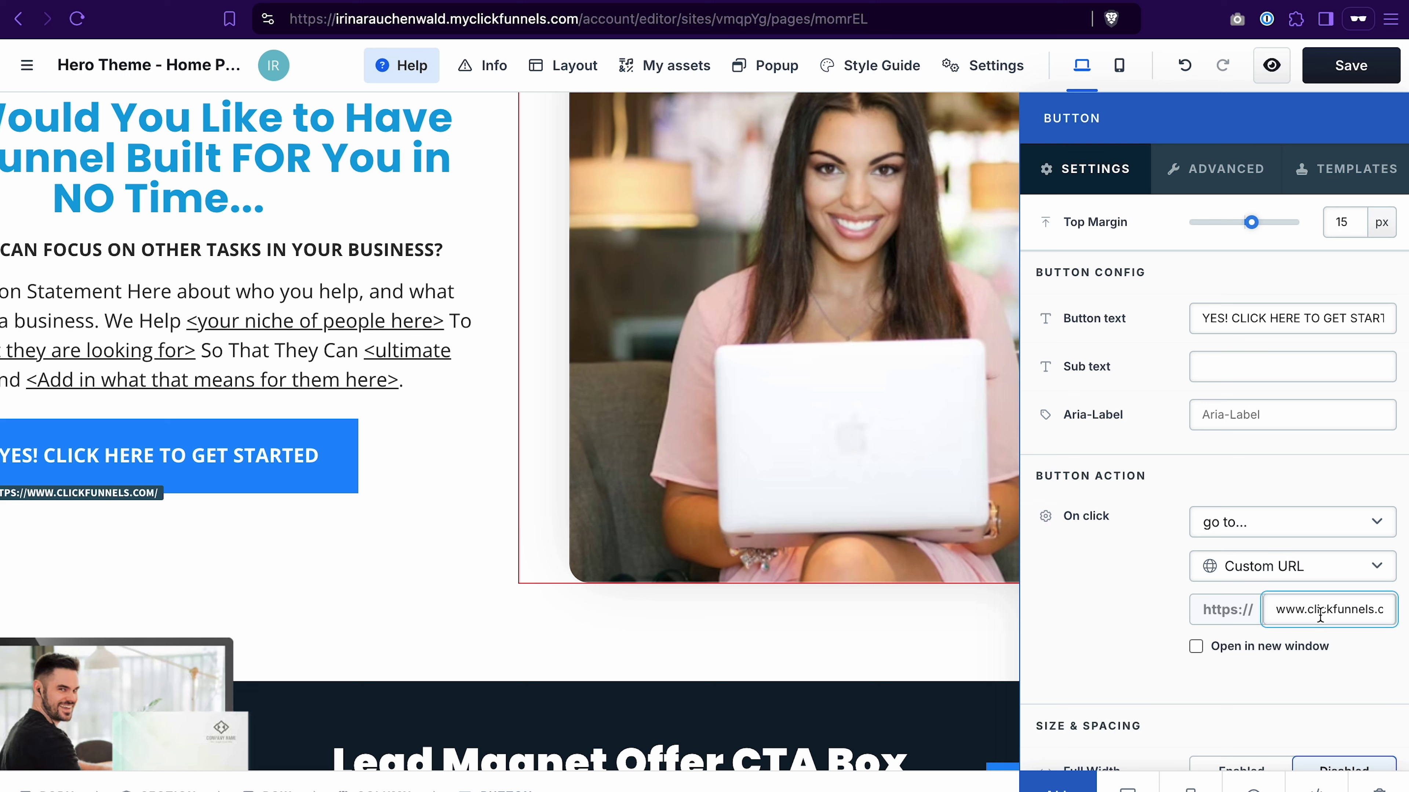
click(1196, 647)
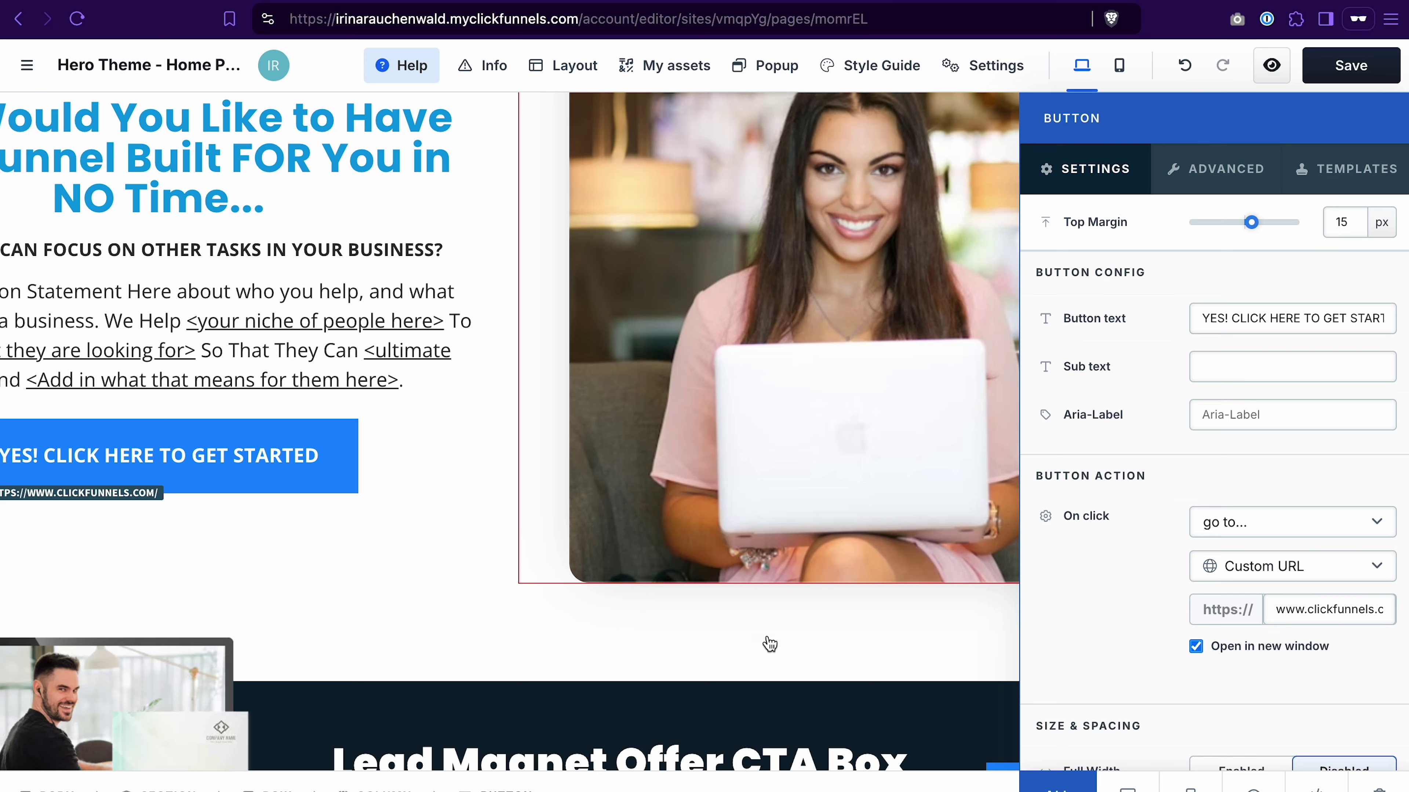
click(771, 633)
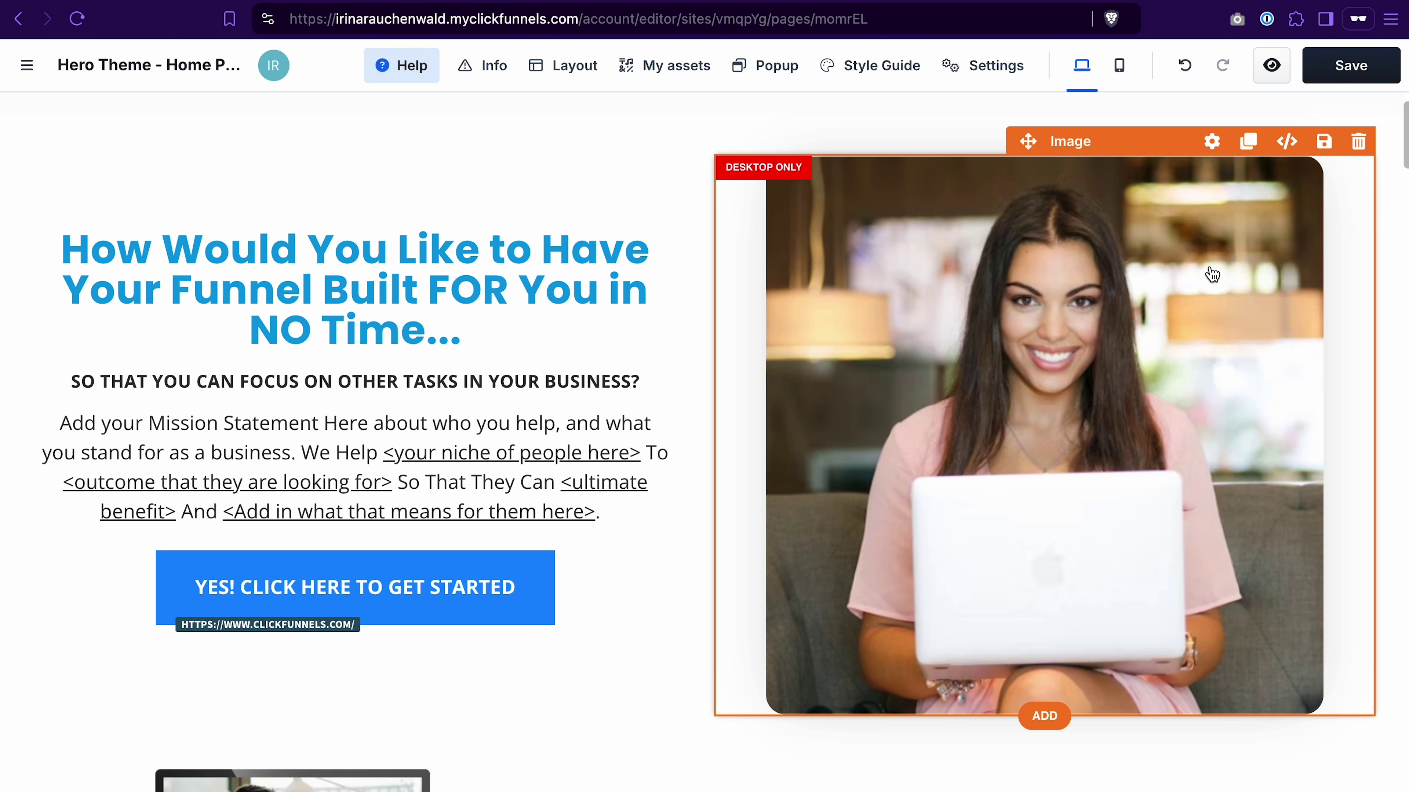
Step: Replace the hero image of the woman with a laptop with the gallery's monitor, tablet and phone mockup
click(1212, 145)
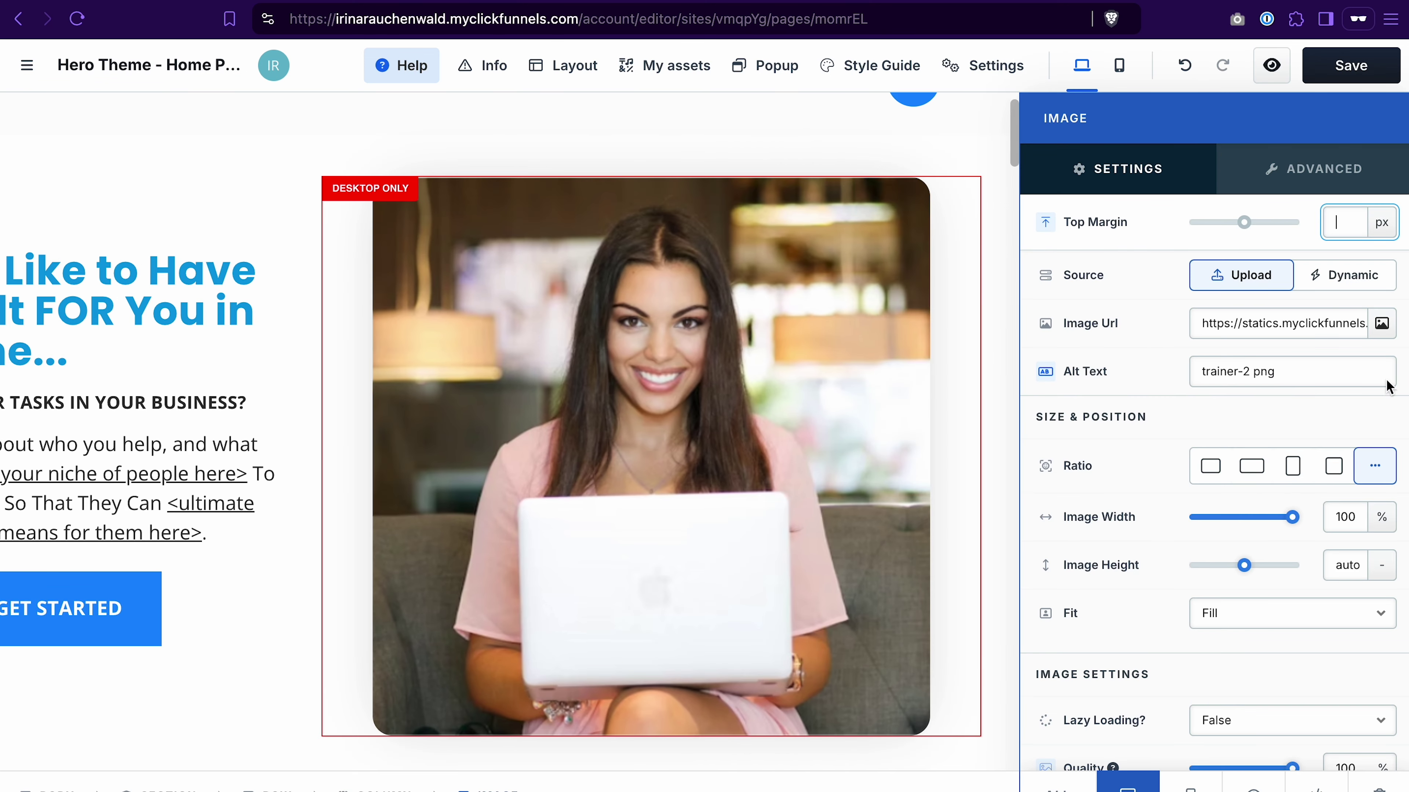
click(1380, 324)
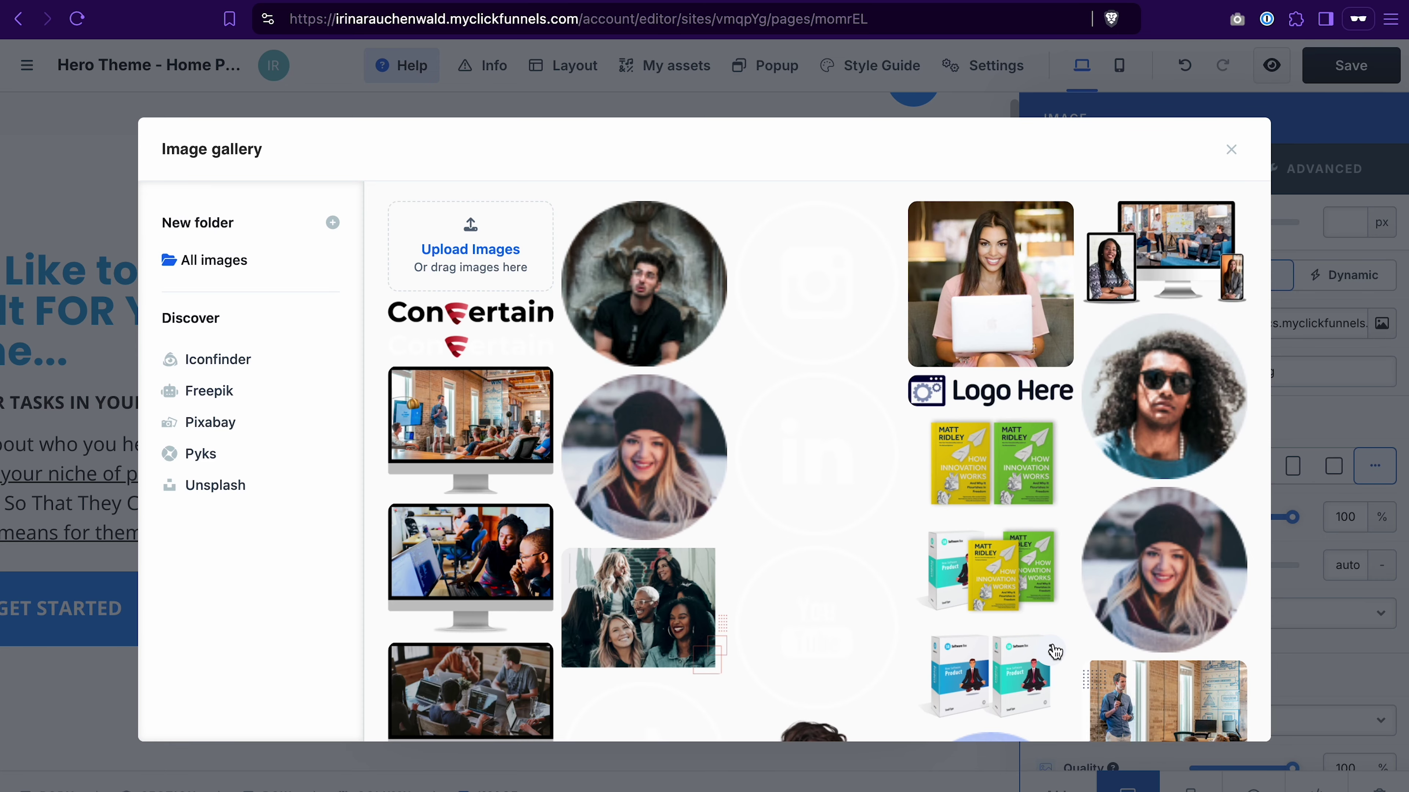
click(1169, 240)
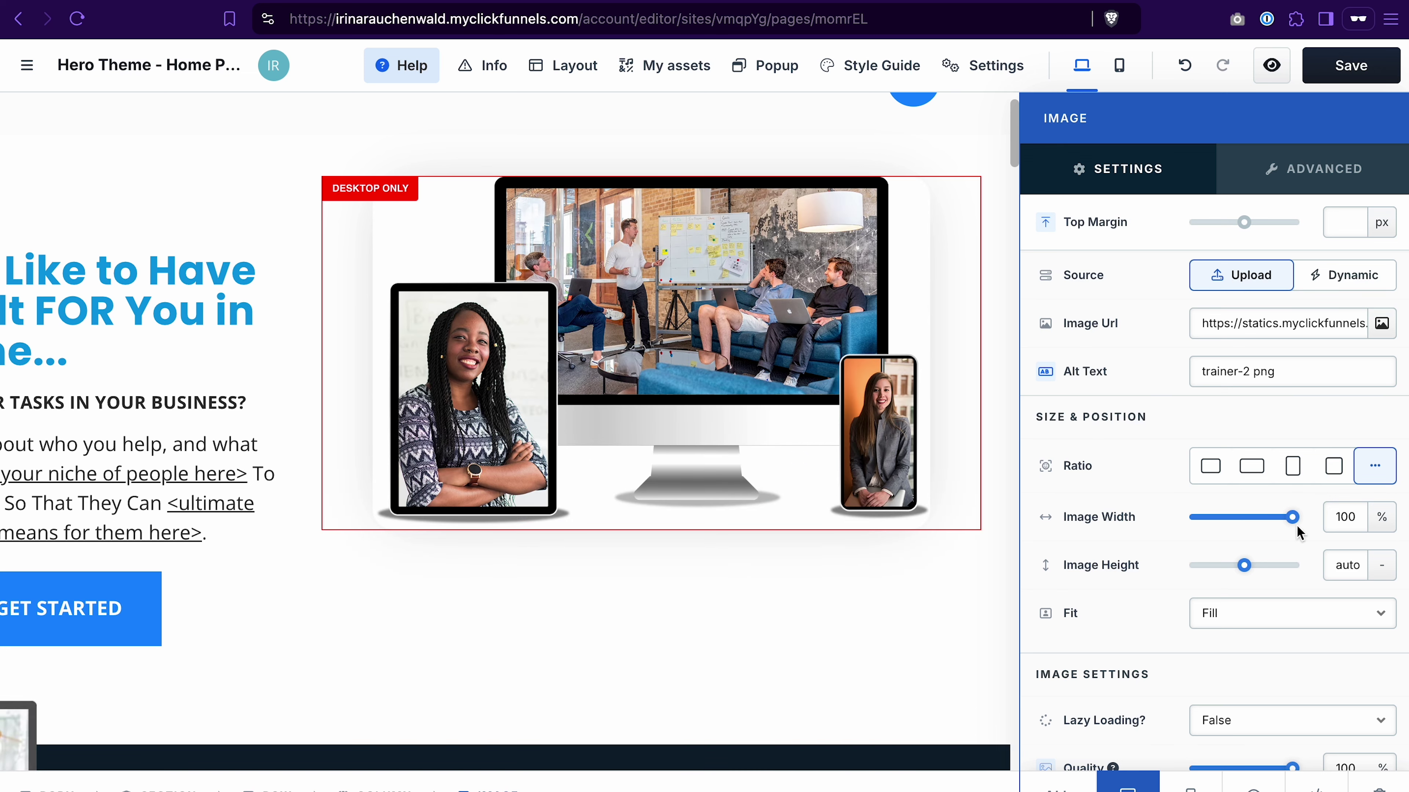
Step: Set the hero mockup image's top margin to 65 px and save the page
mouse_move(1293, 520)
mouse_down()
mouse_move(1254, 526)
mouse_move(1317, 526)
mouse_up()
drag(1248, 229, 1276, 226)
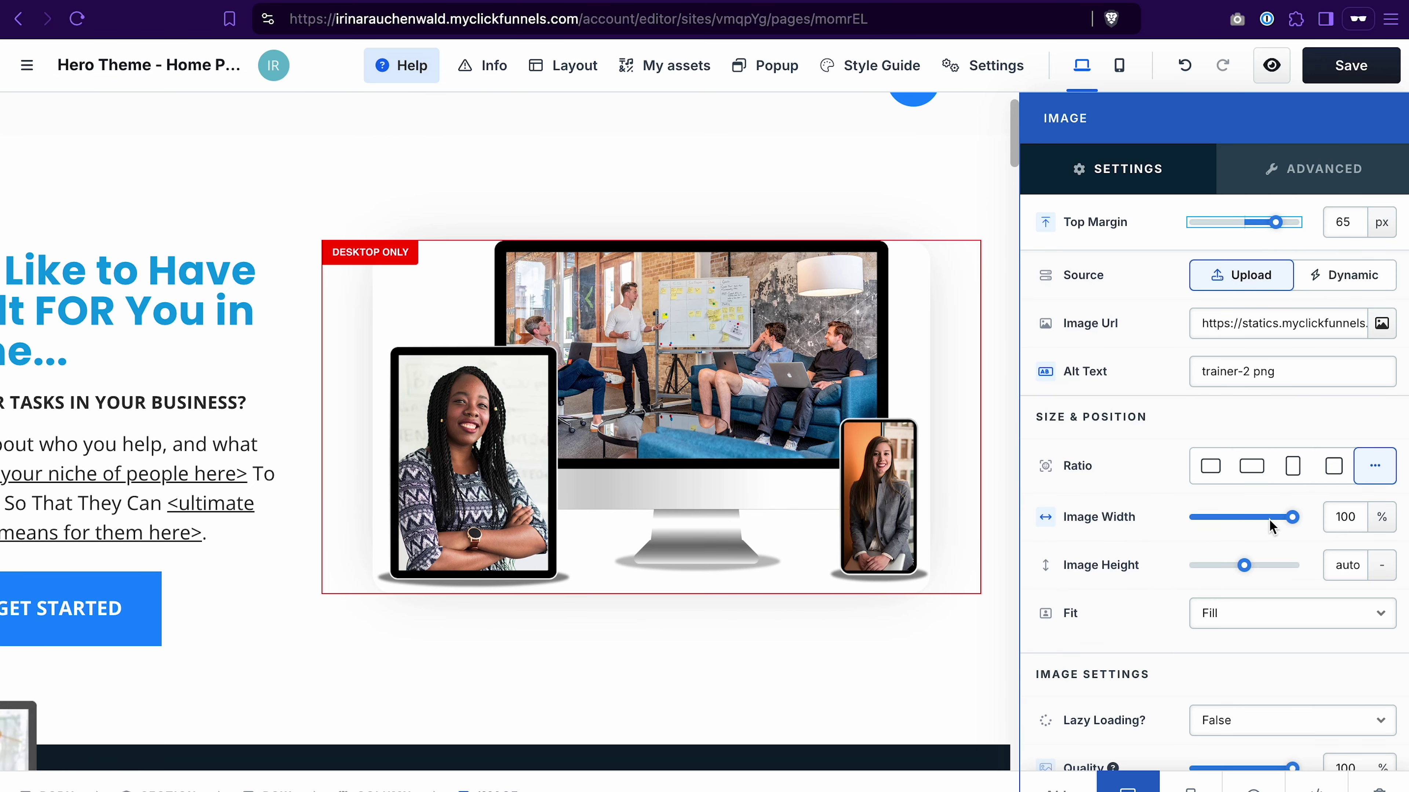
scroll(1211, 469, down, 10)
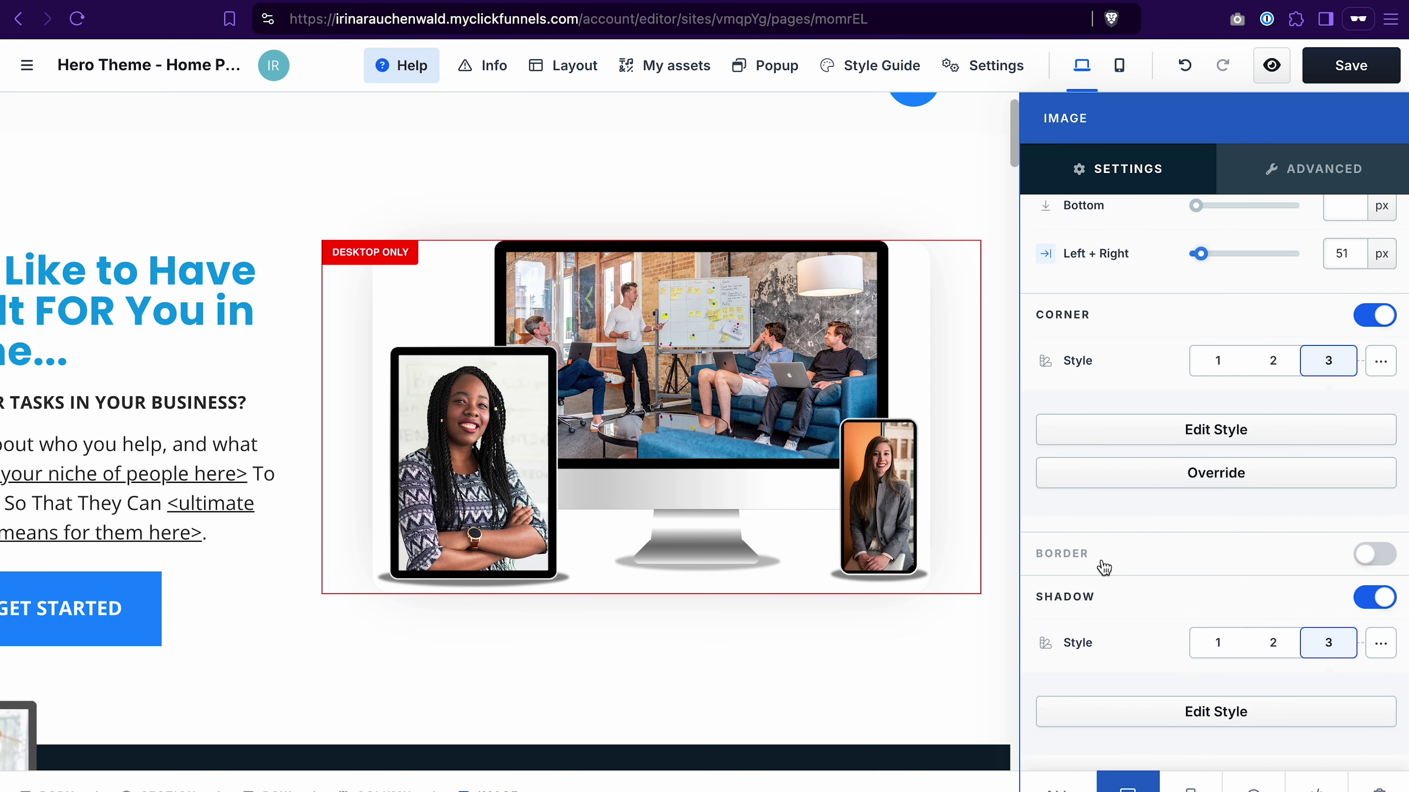
click(660, 677)
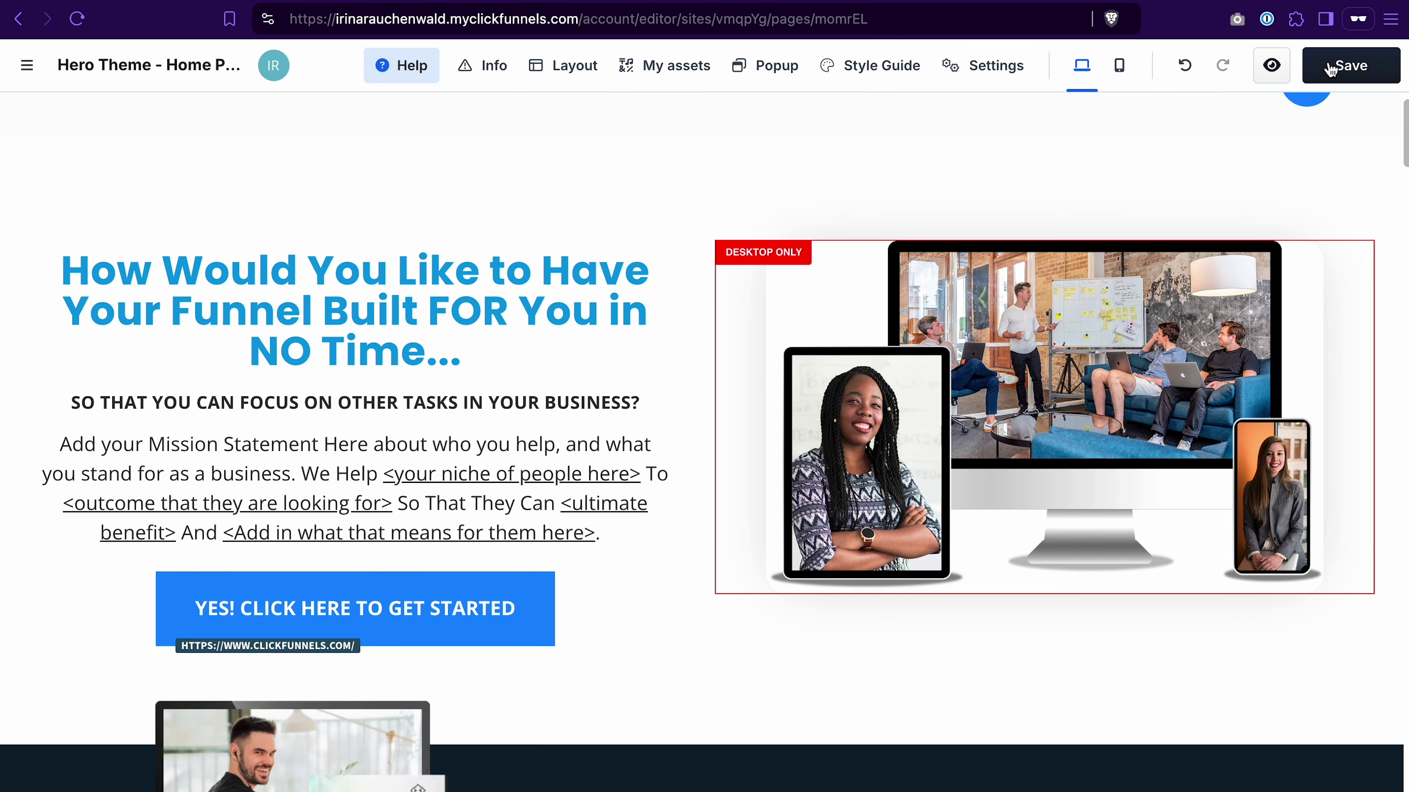
click(1365, 72)
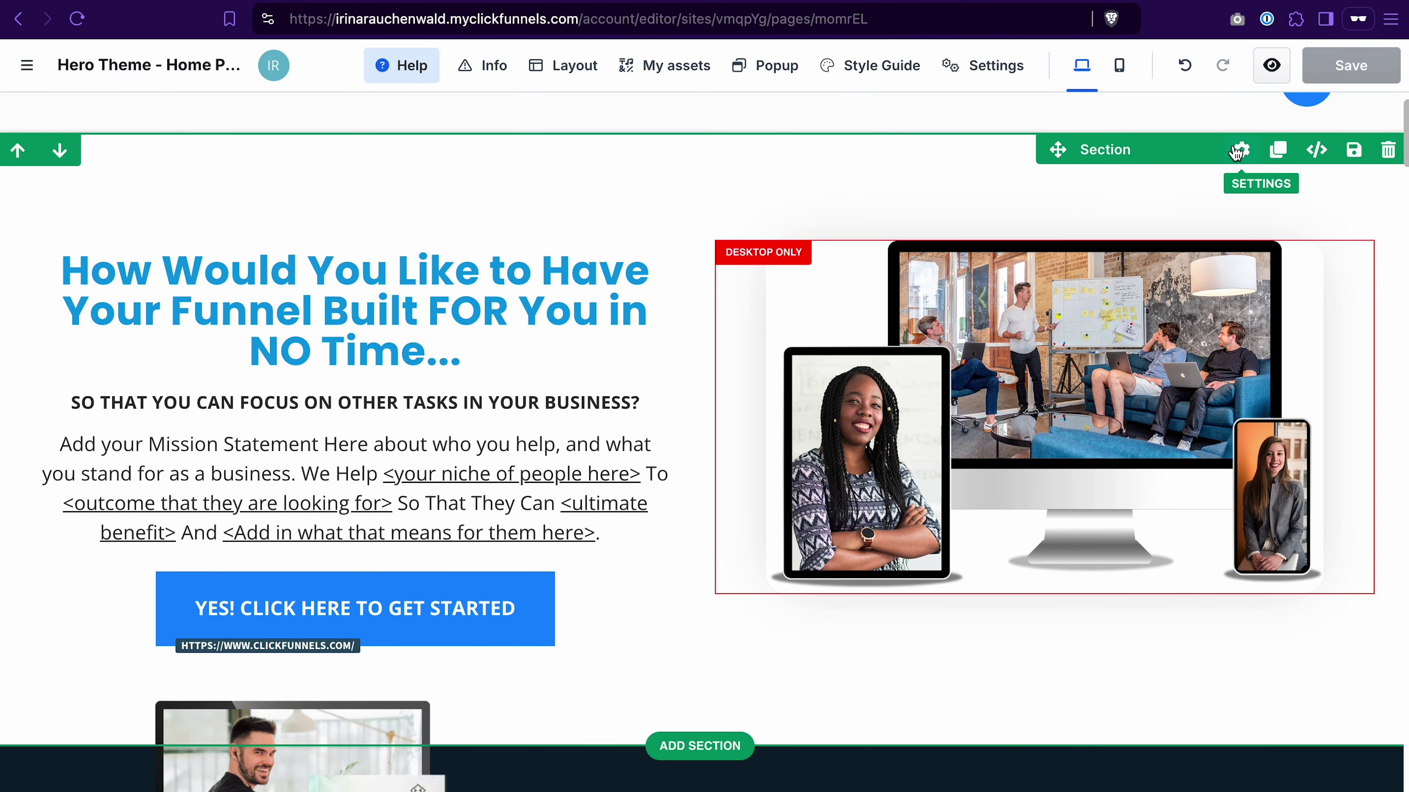
Step: Set the hero section's bottom padding to 200 px
click(1241, 150)
scroll(1275, 444, down, 2)
click(1291, 596)
key(shift)
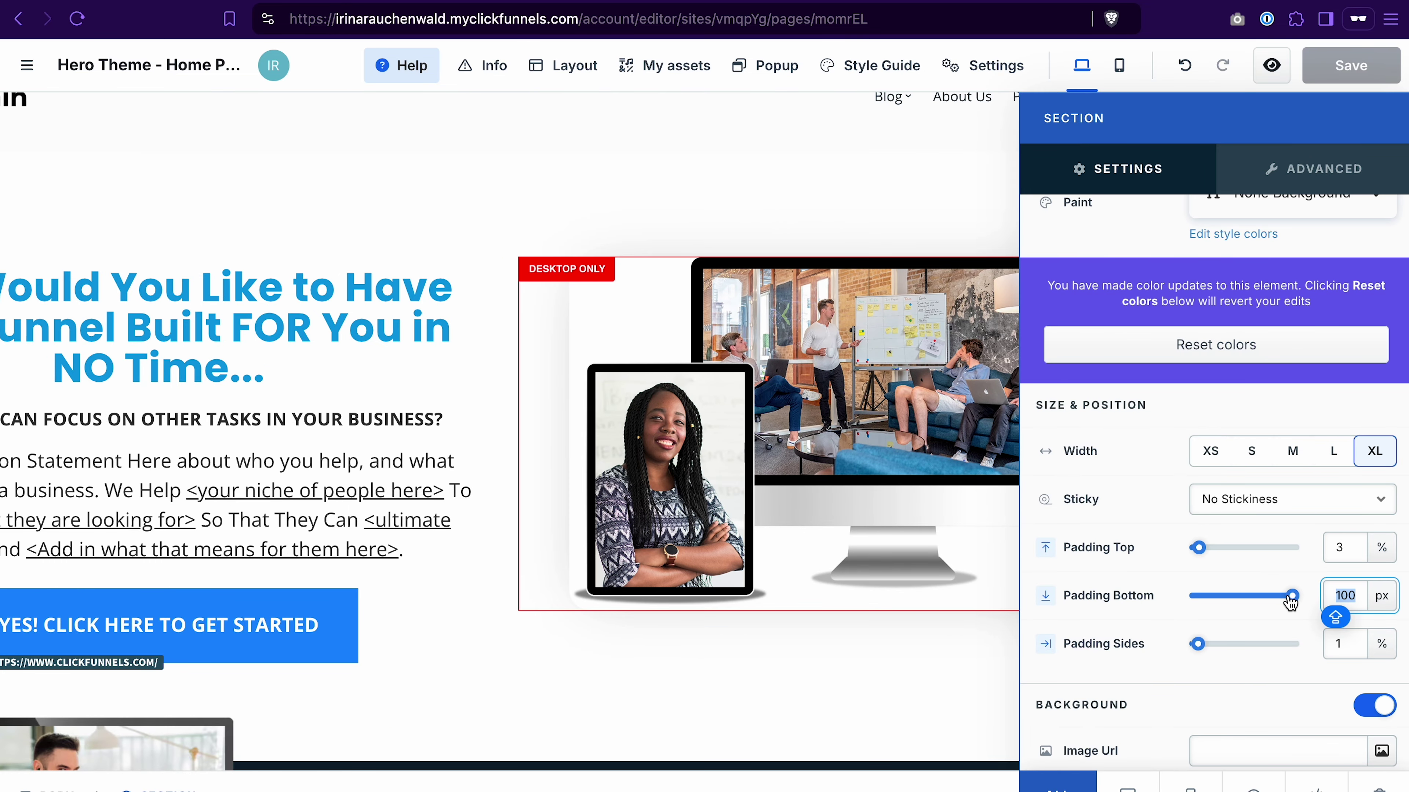
text(200)
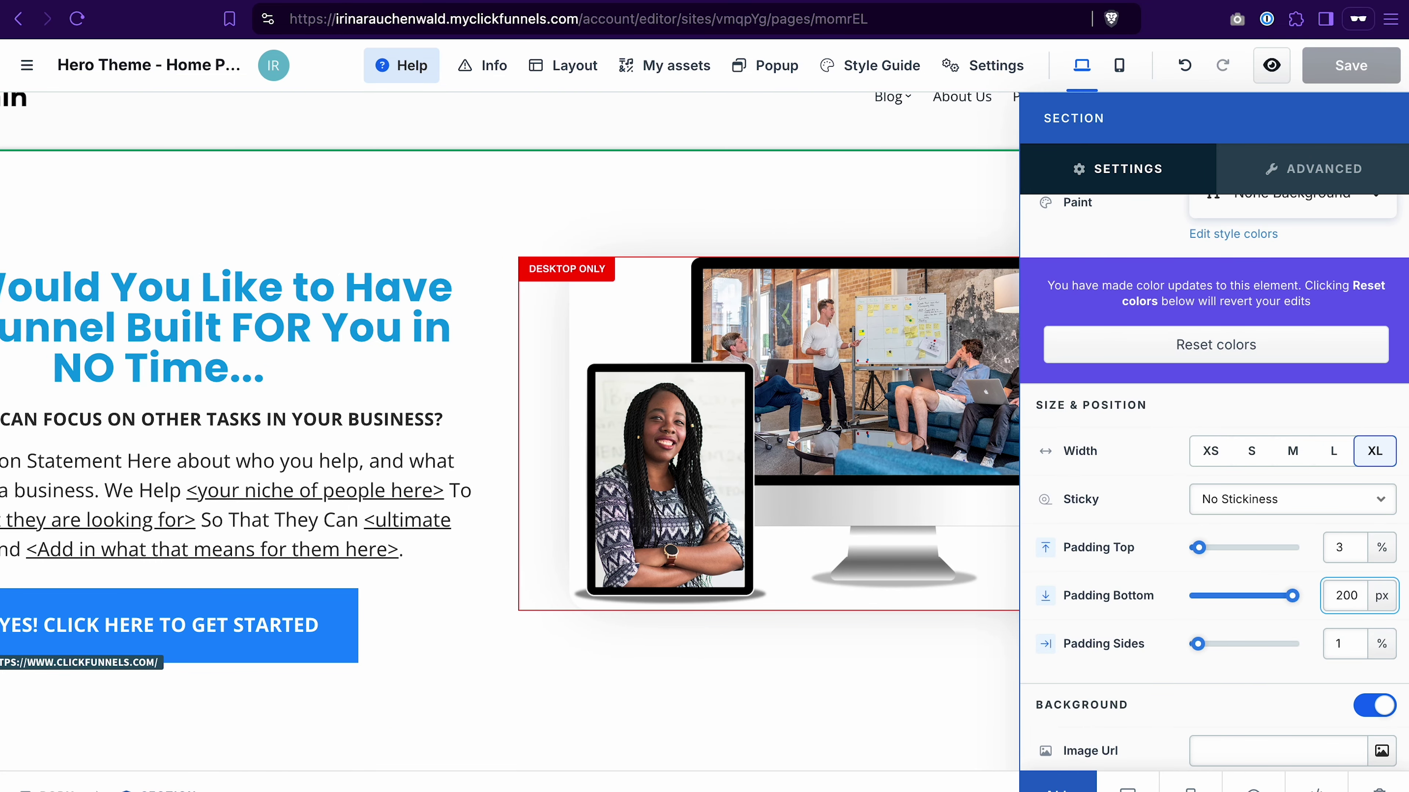
click(698, 694)
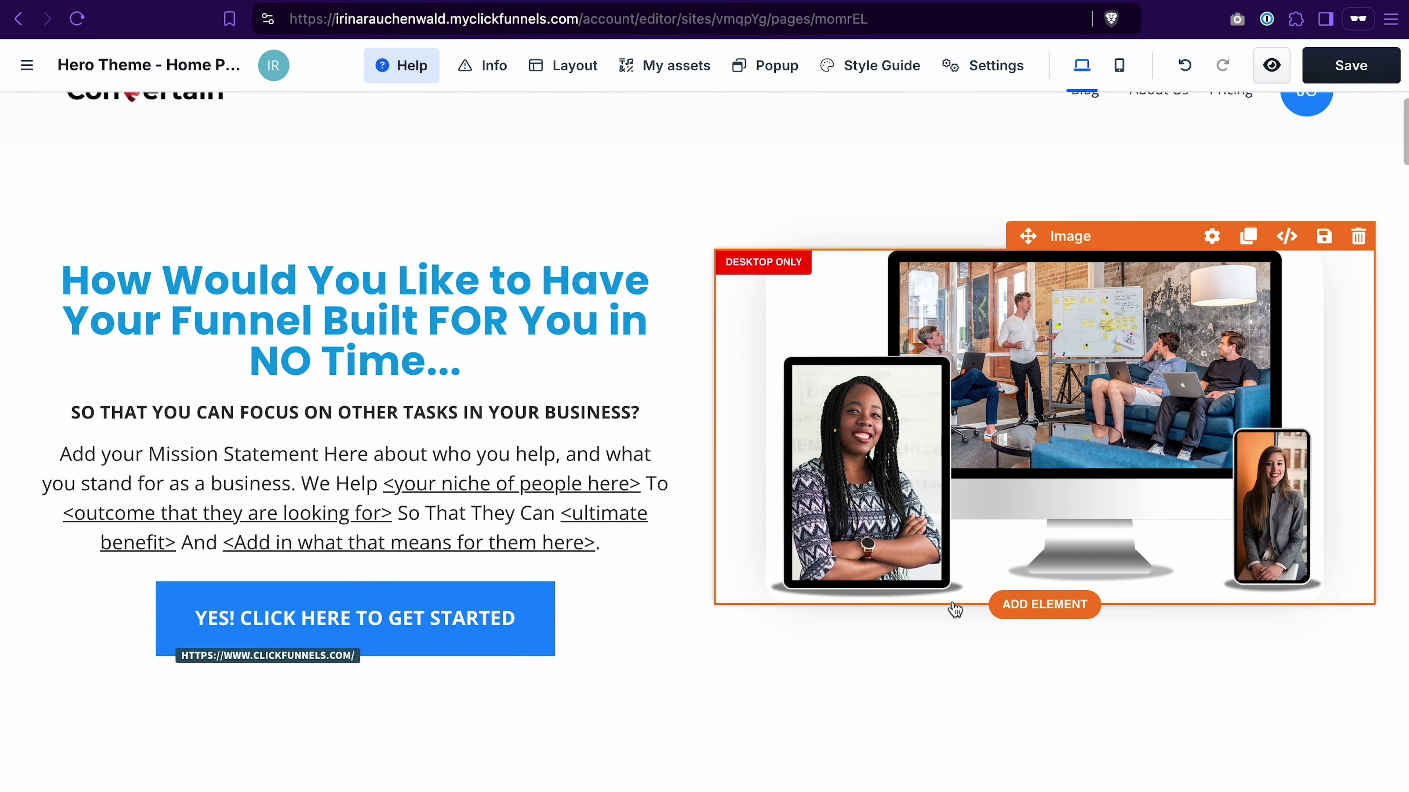
Step: Change the on-click action of the arrow button in the Lead Magnet Offer CTA Box to open pop-up
scroll(1043, 571, down, 8)
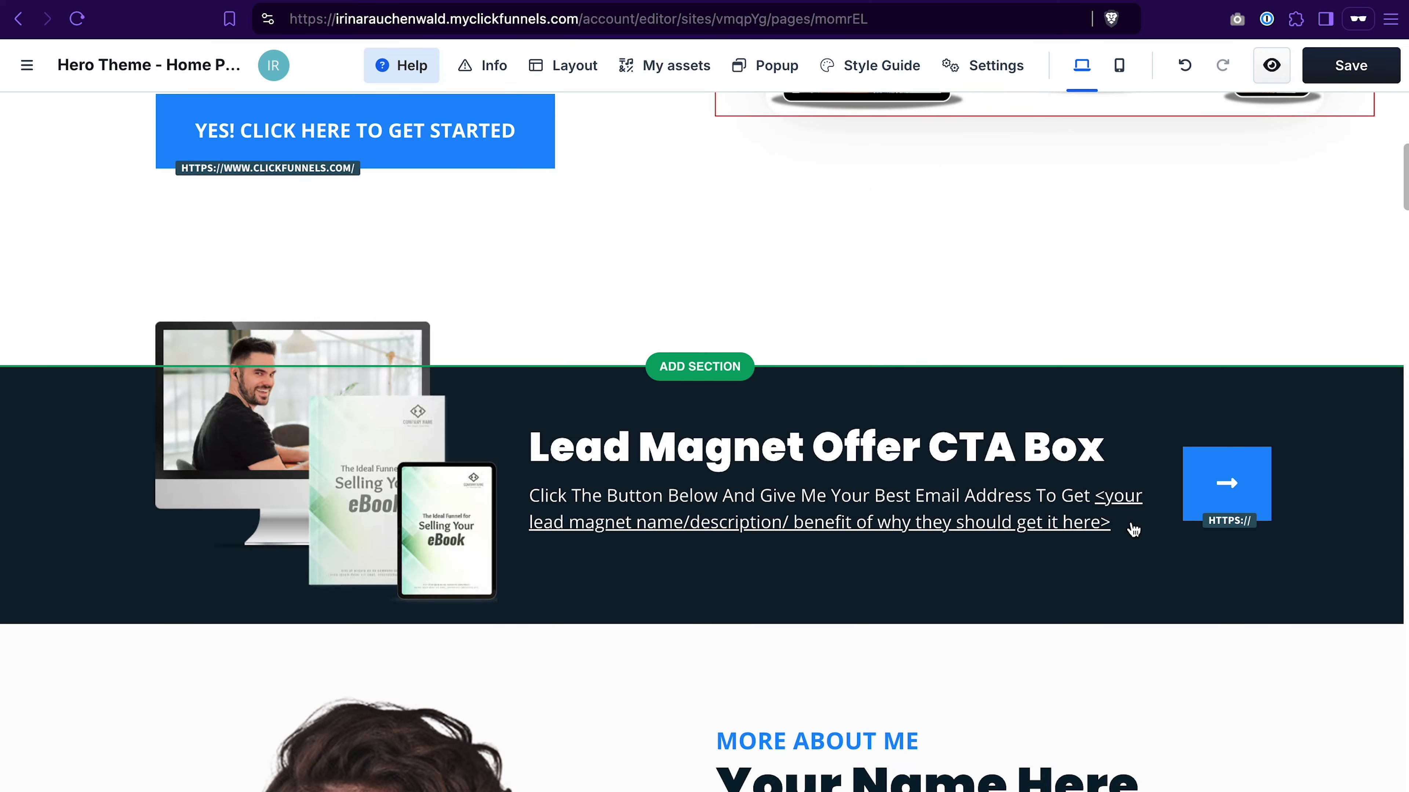
mouse_move(861, 560)
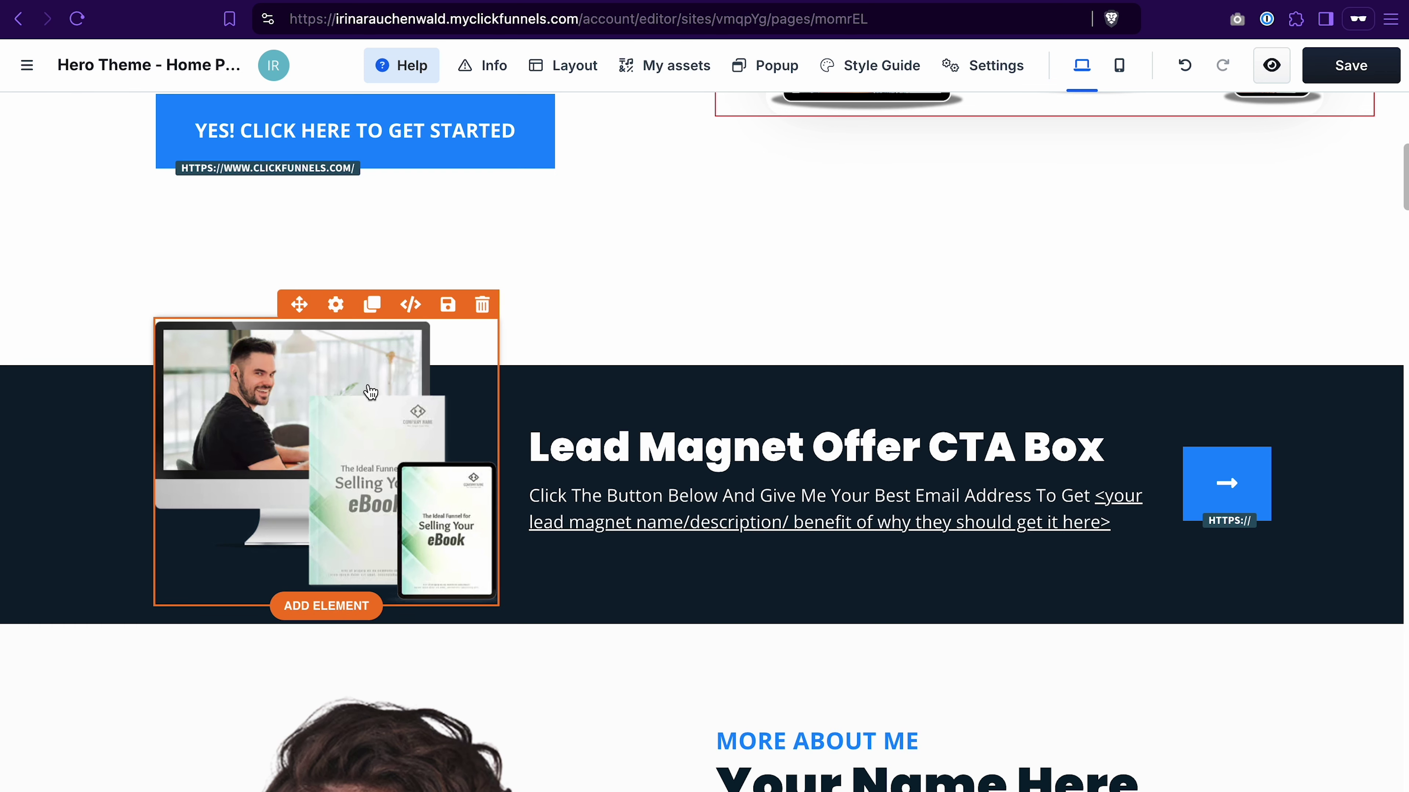
click(1235, 491)
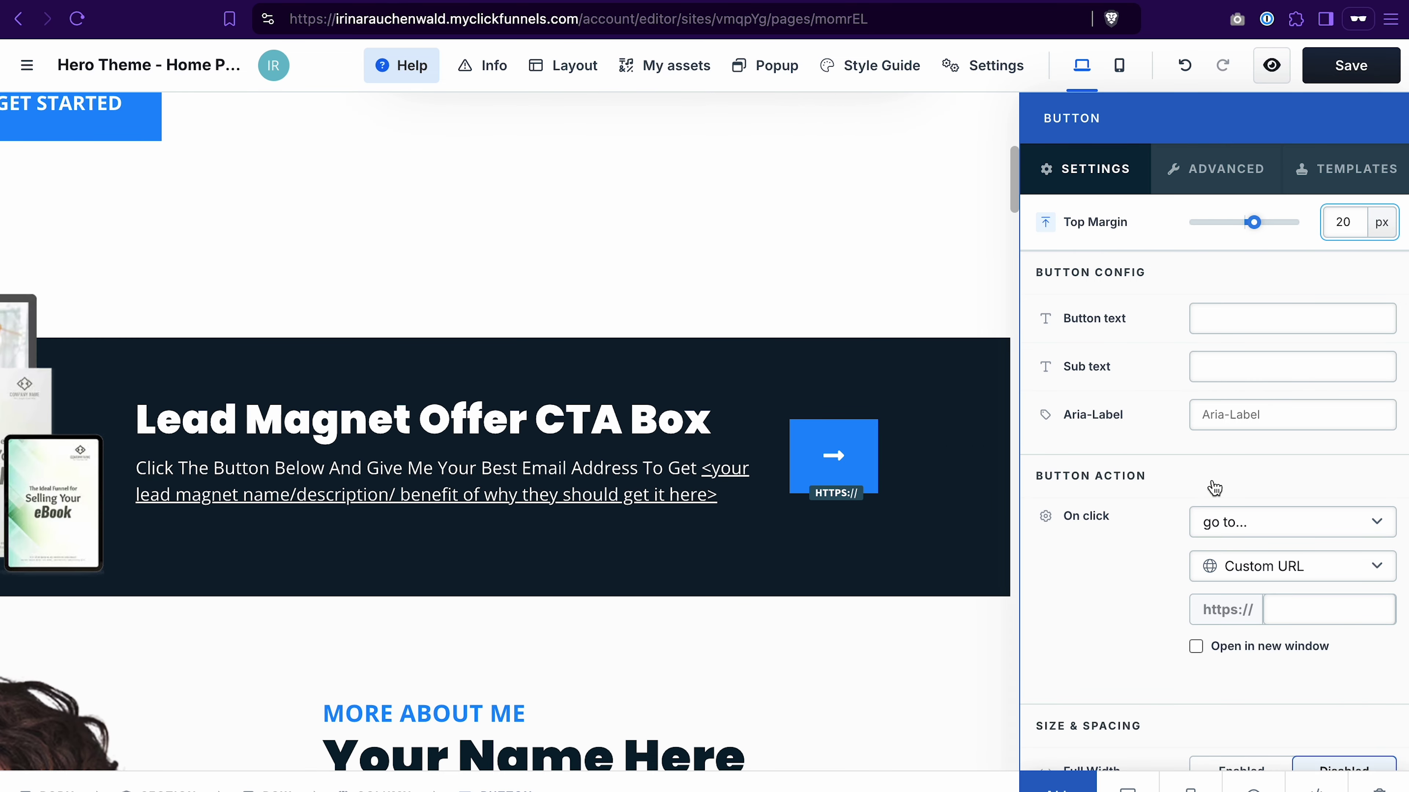
click(1223, 523)
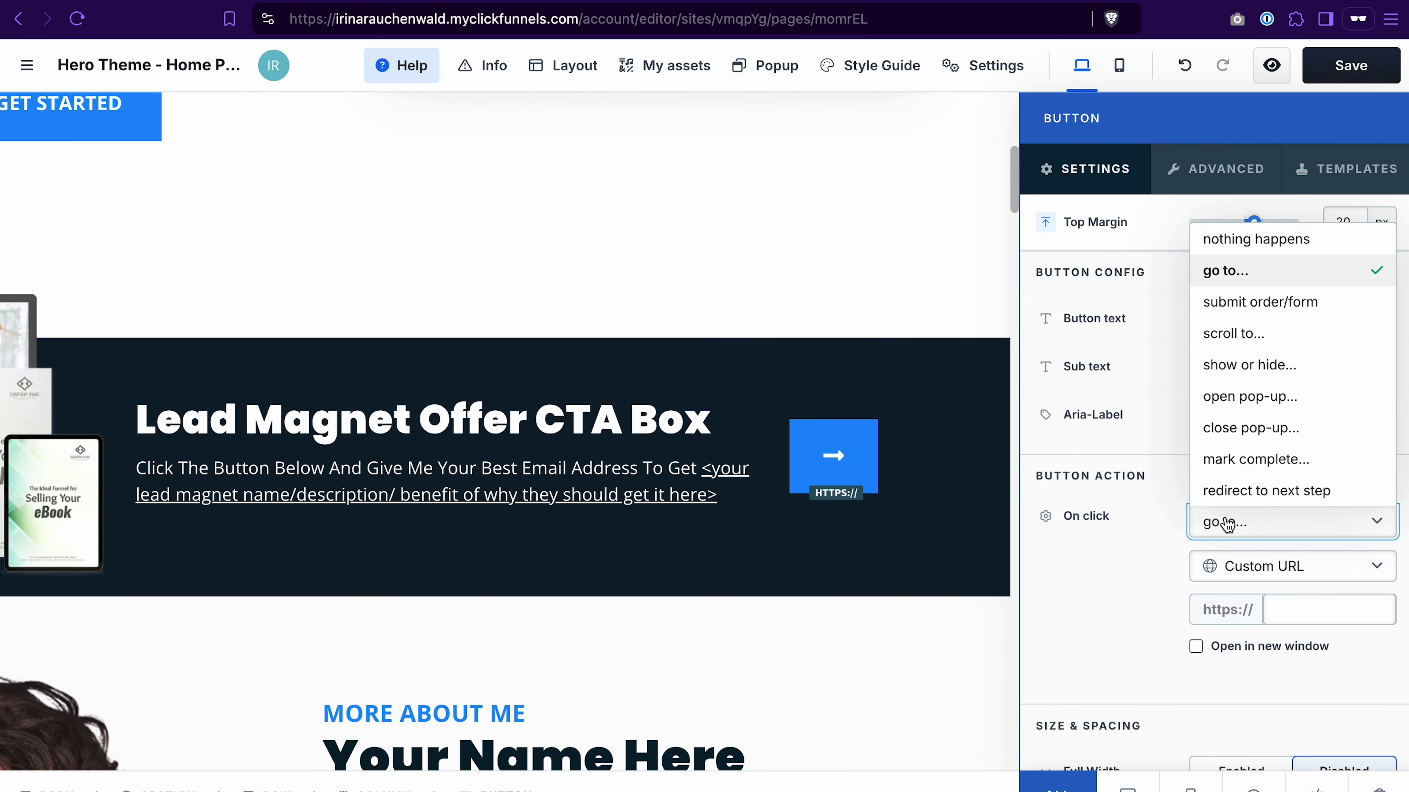
click(1250, 395)
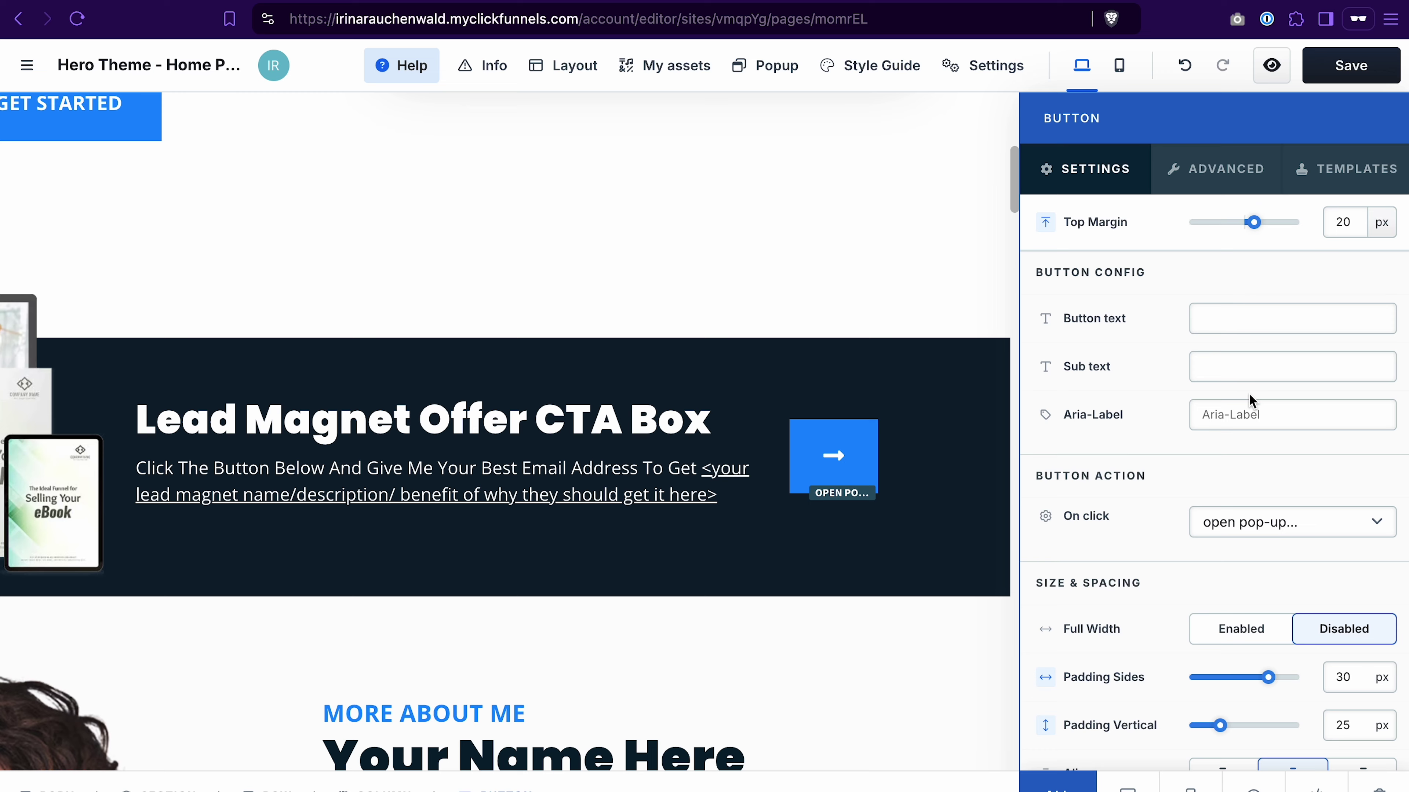
click(854, 606)
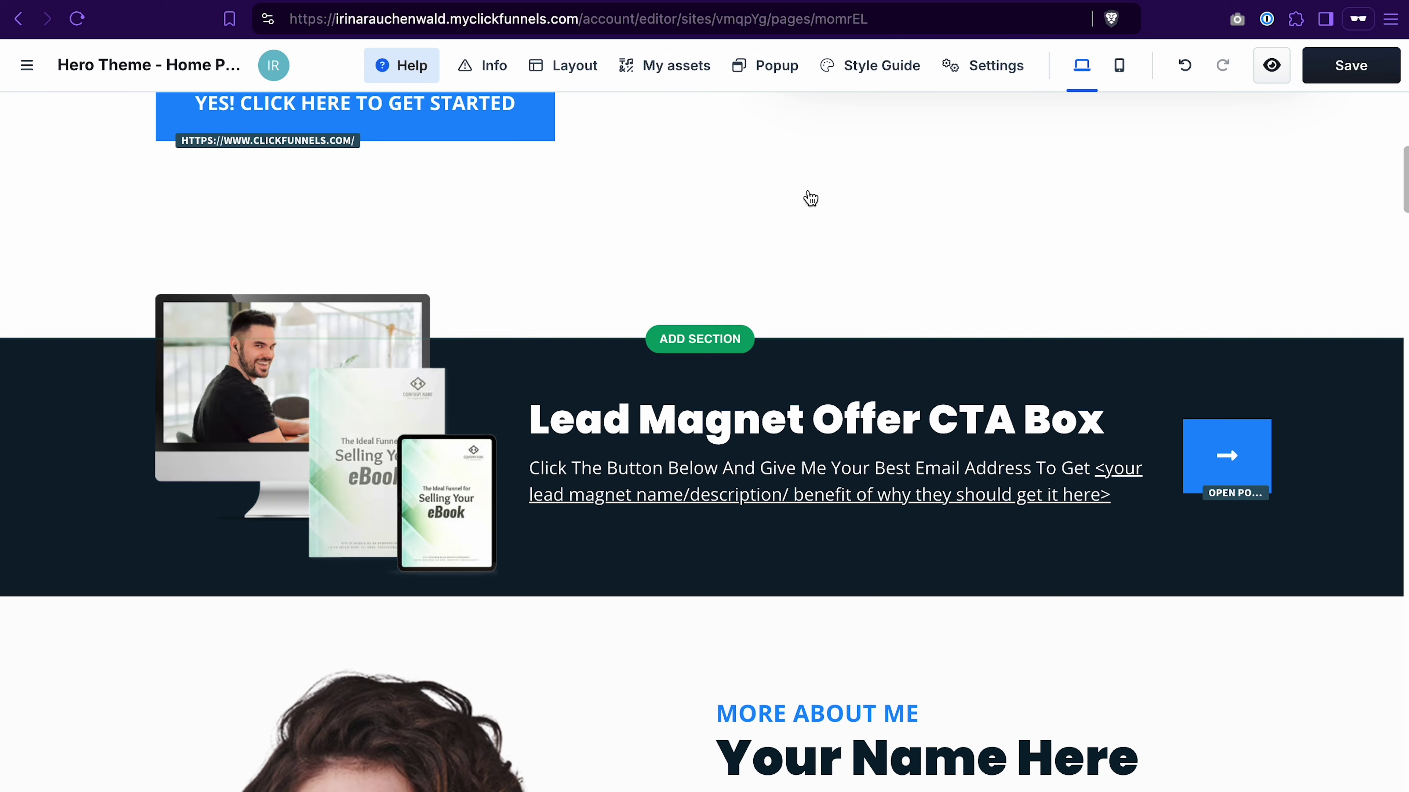
Step: In the page's pop-up form, change the Full Name field's input type to First Name and delete the Phone field
click(775, 83)
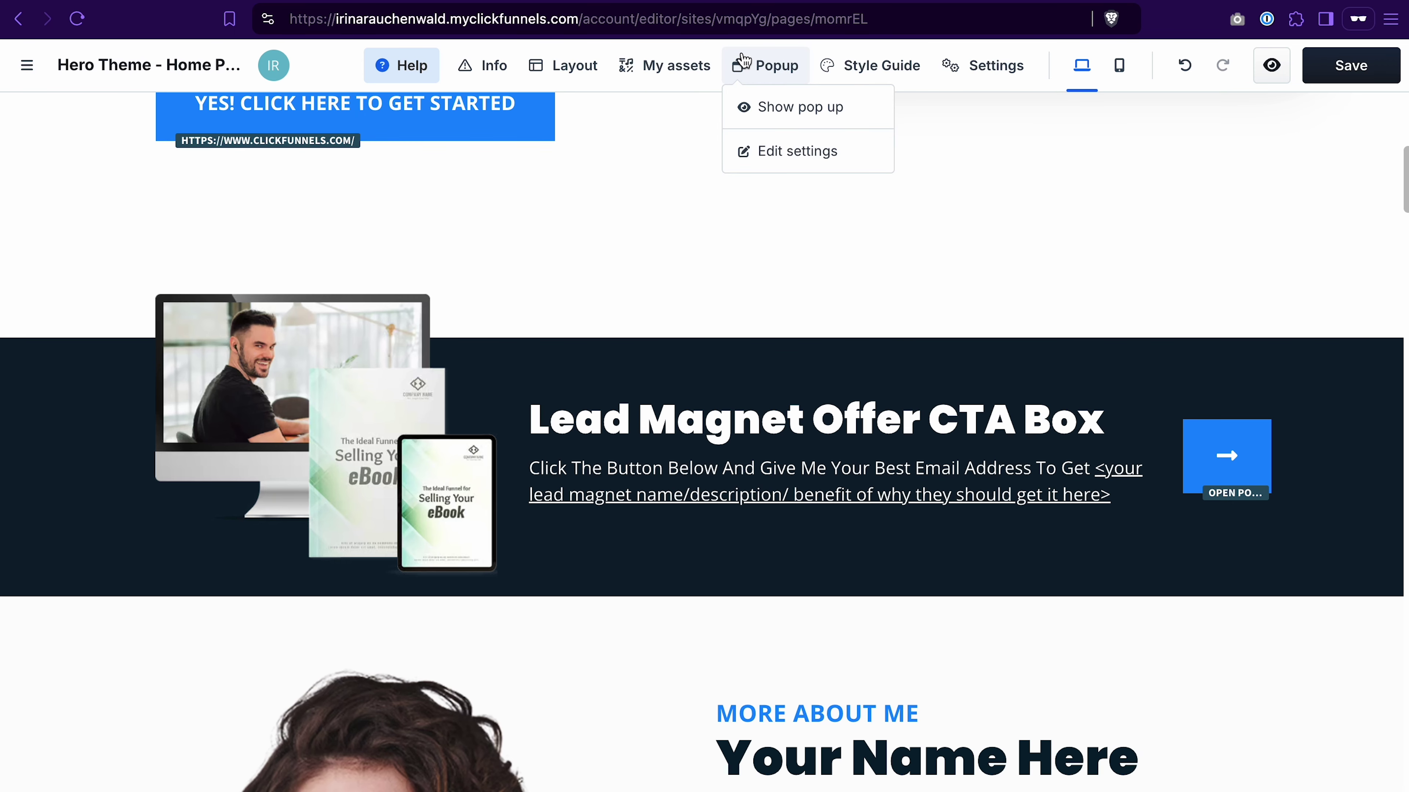
click(781, 107)
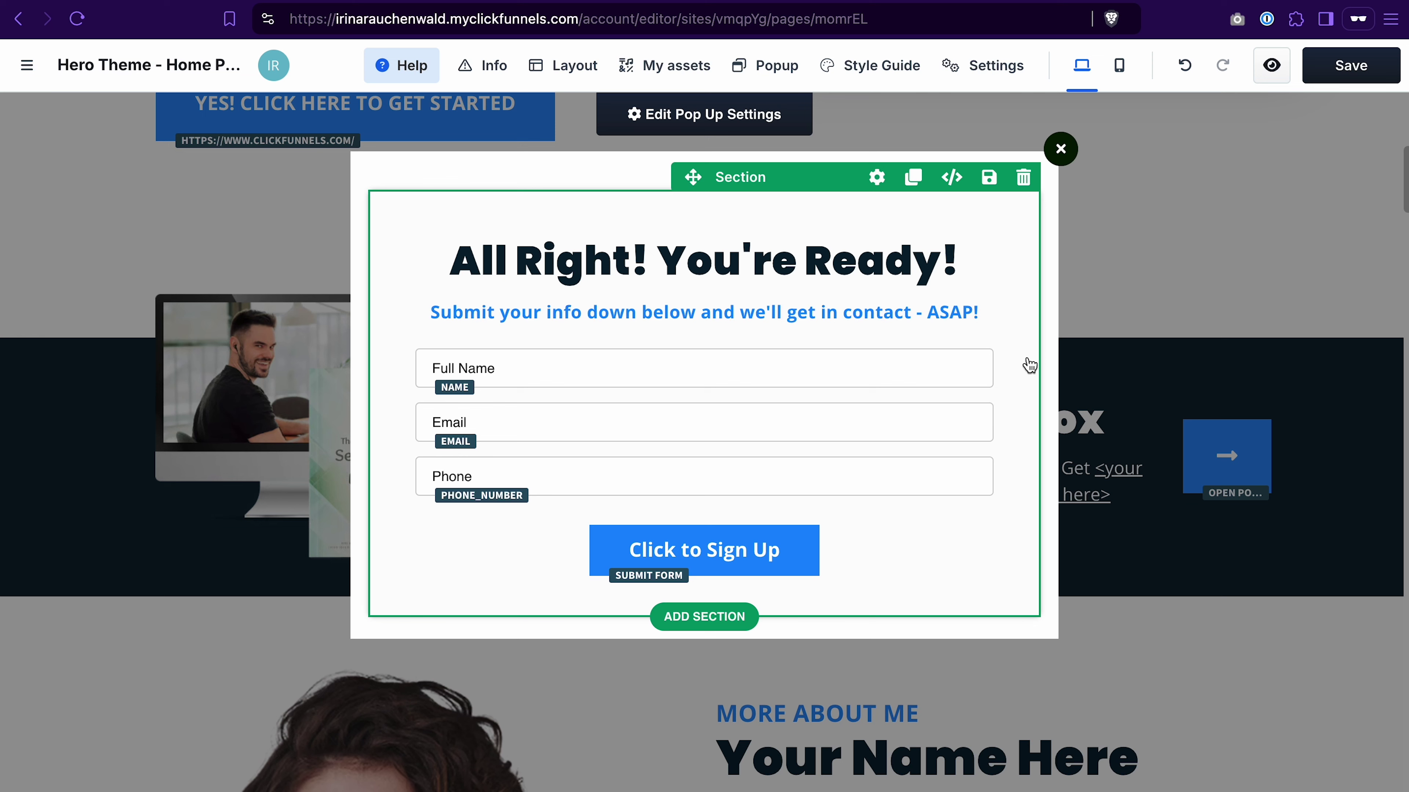
click(1022, 361)
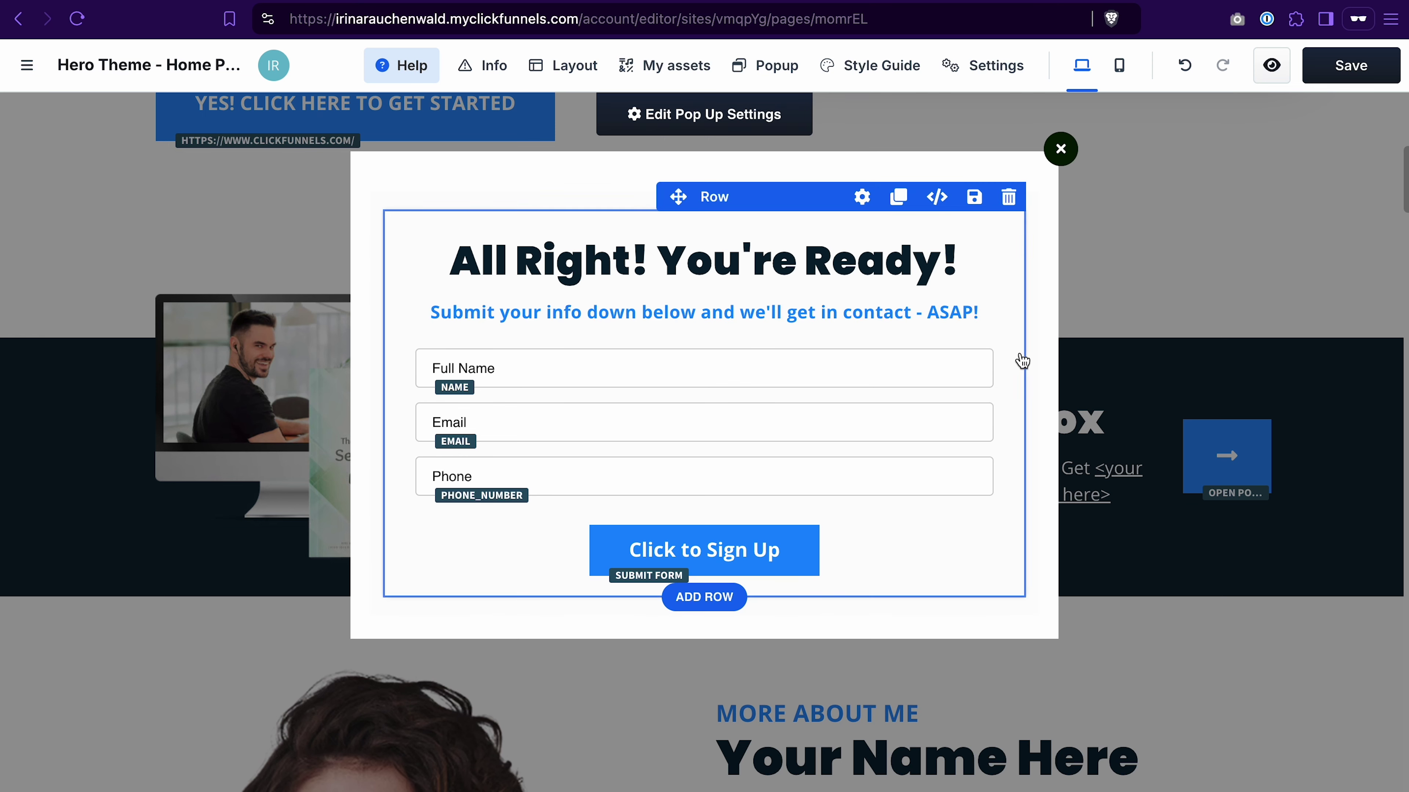
click(932, 369)
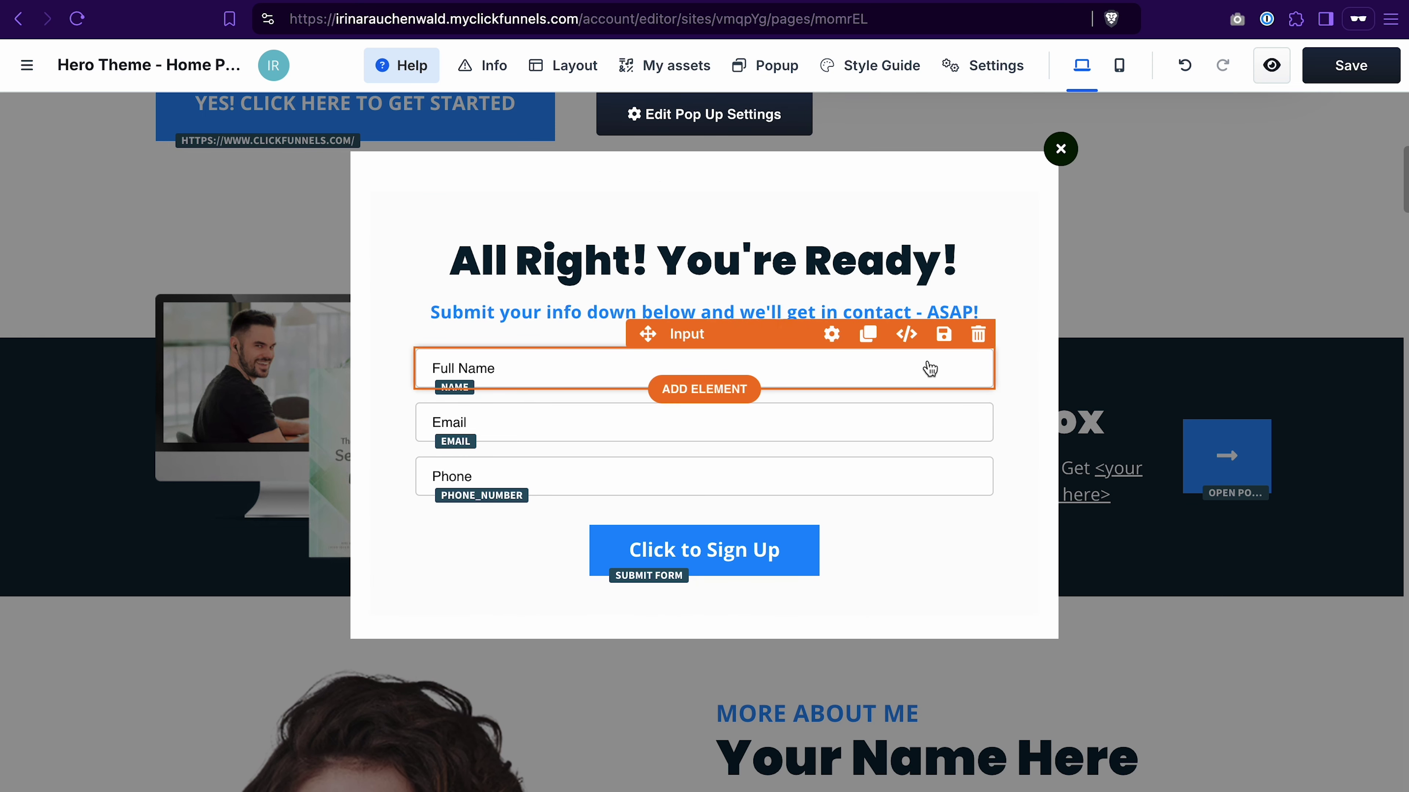
click(831, 336)
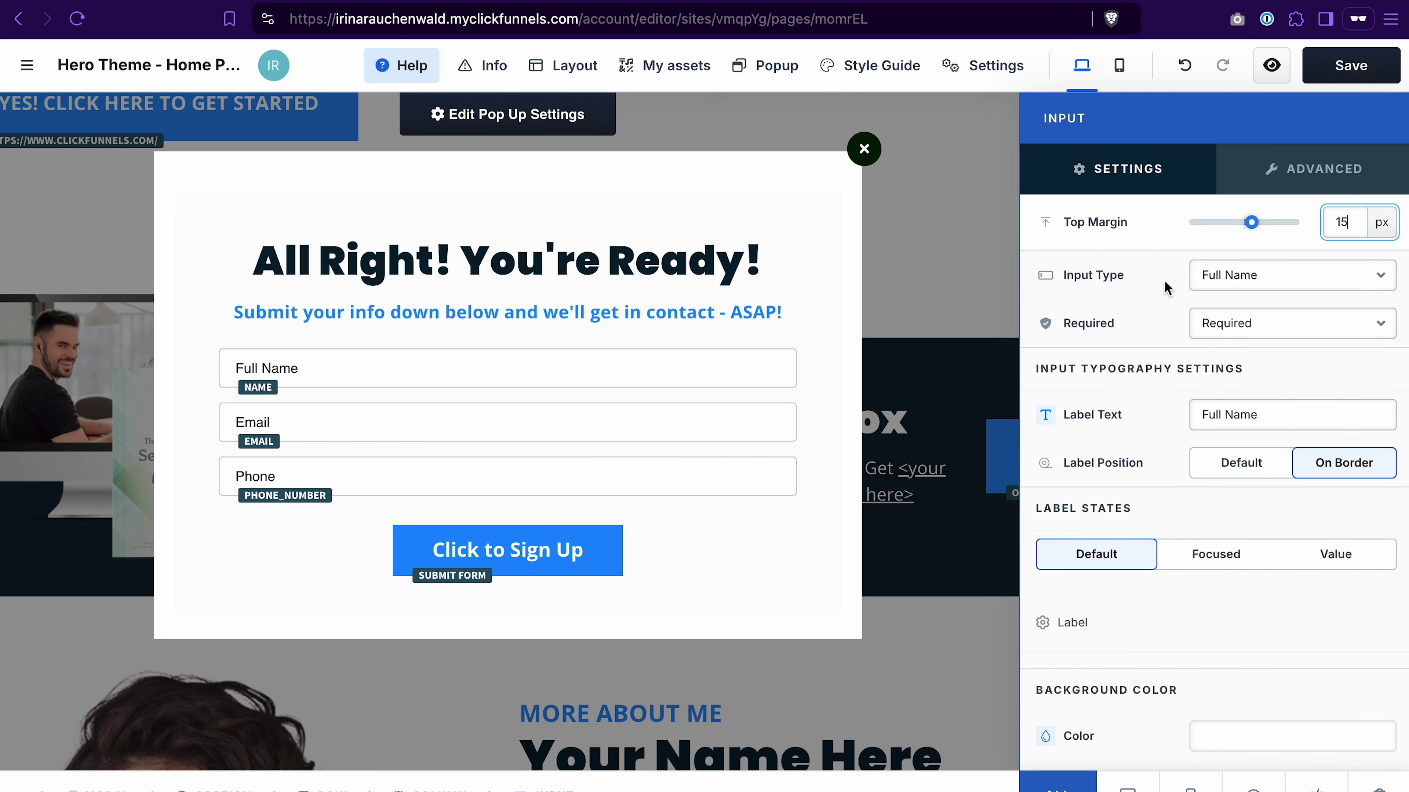
click(1226, 280)
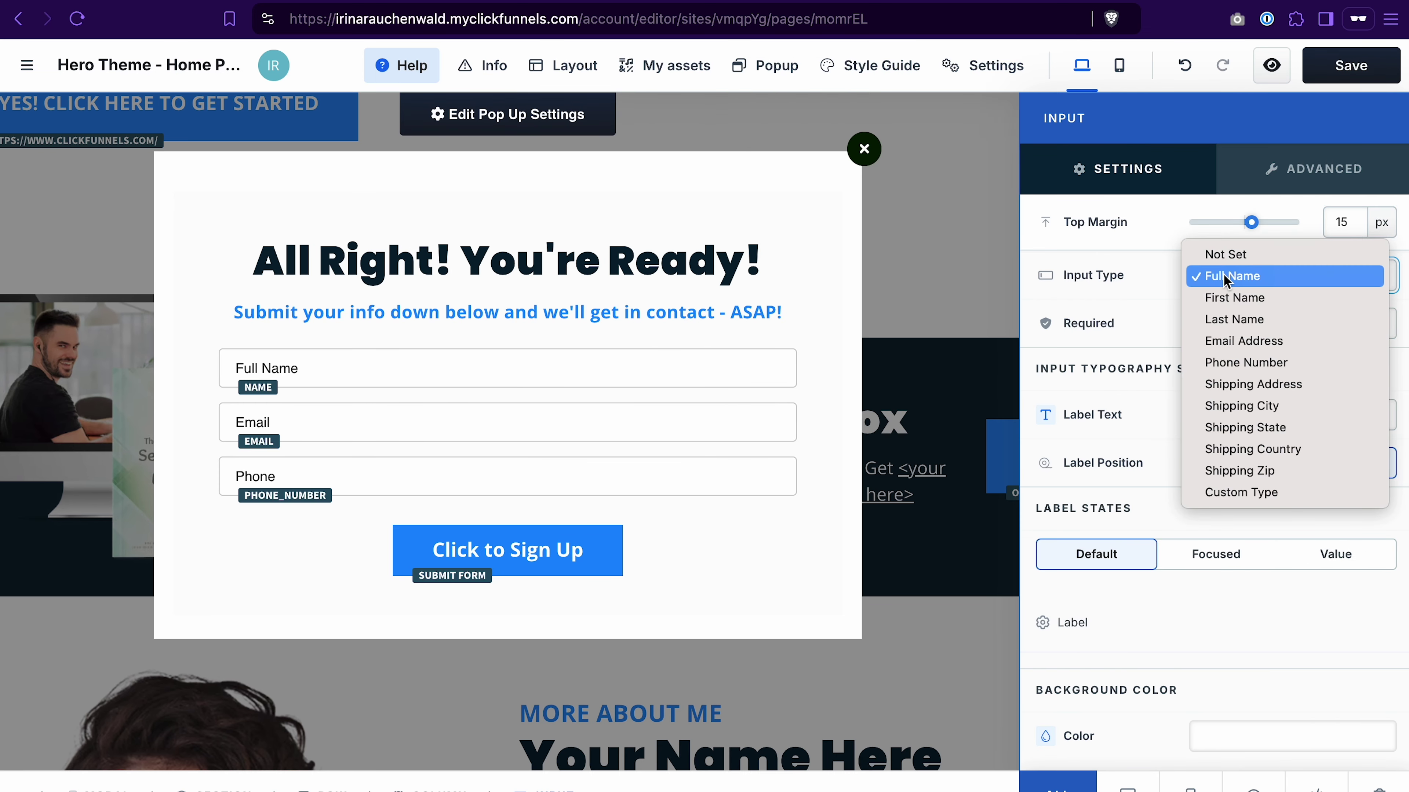
click(1226, 298)
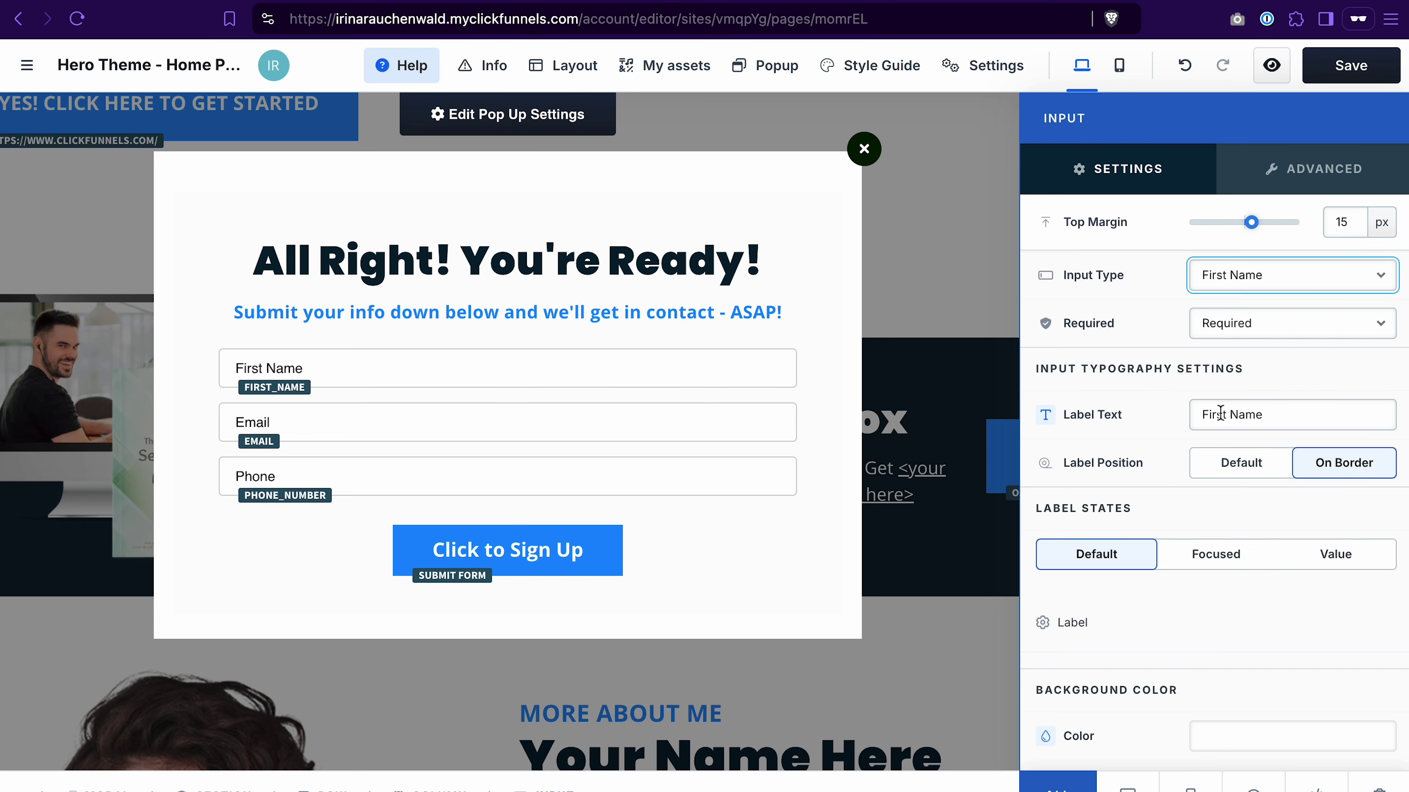
triple_click(1205, 422)
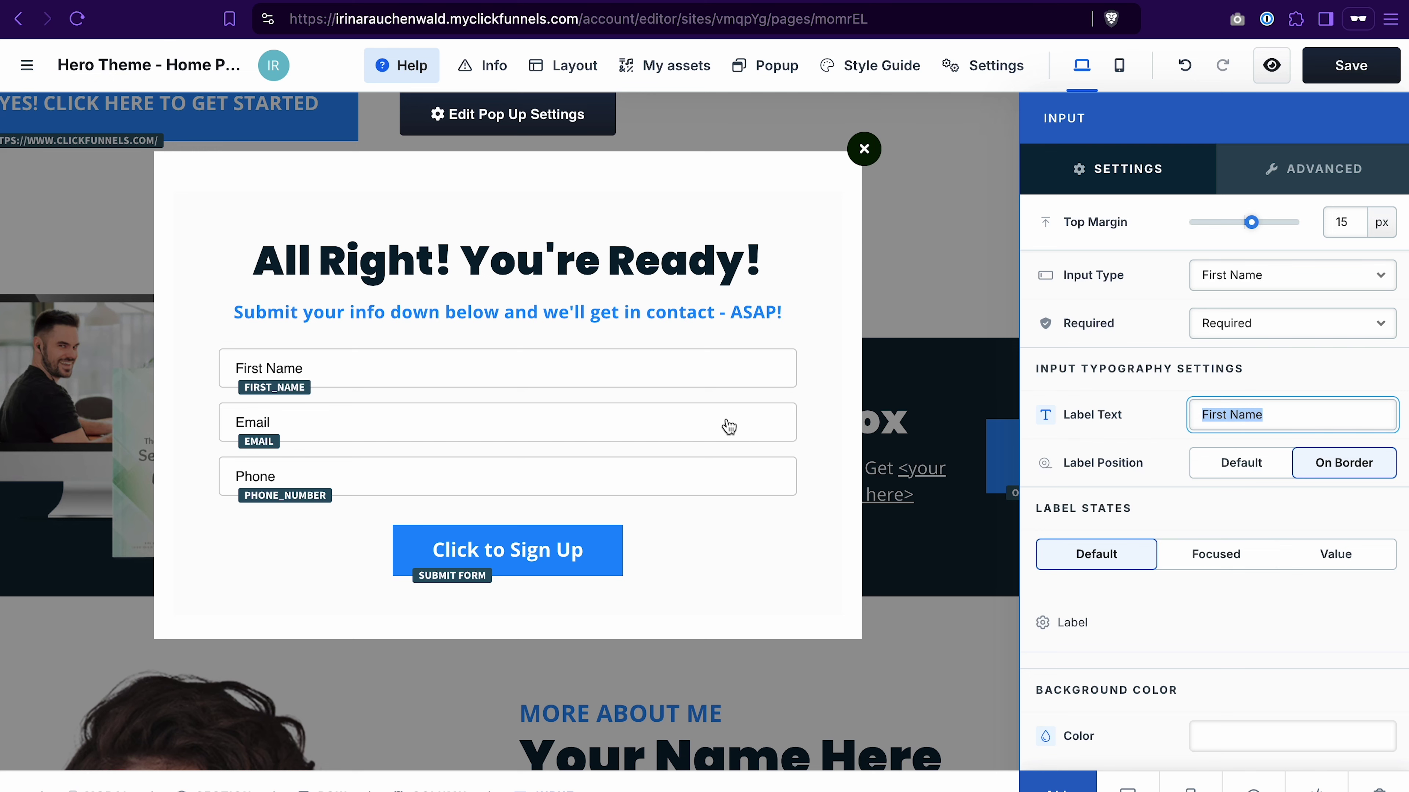
key(Escape)
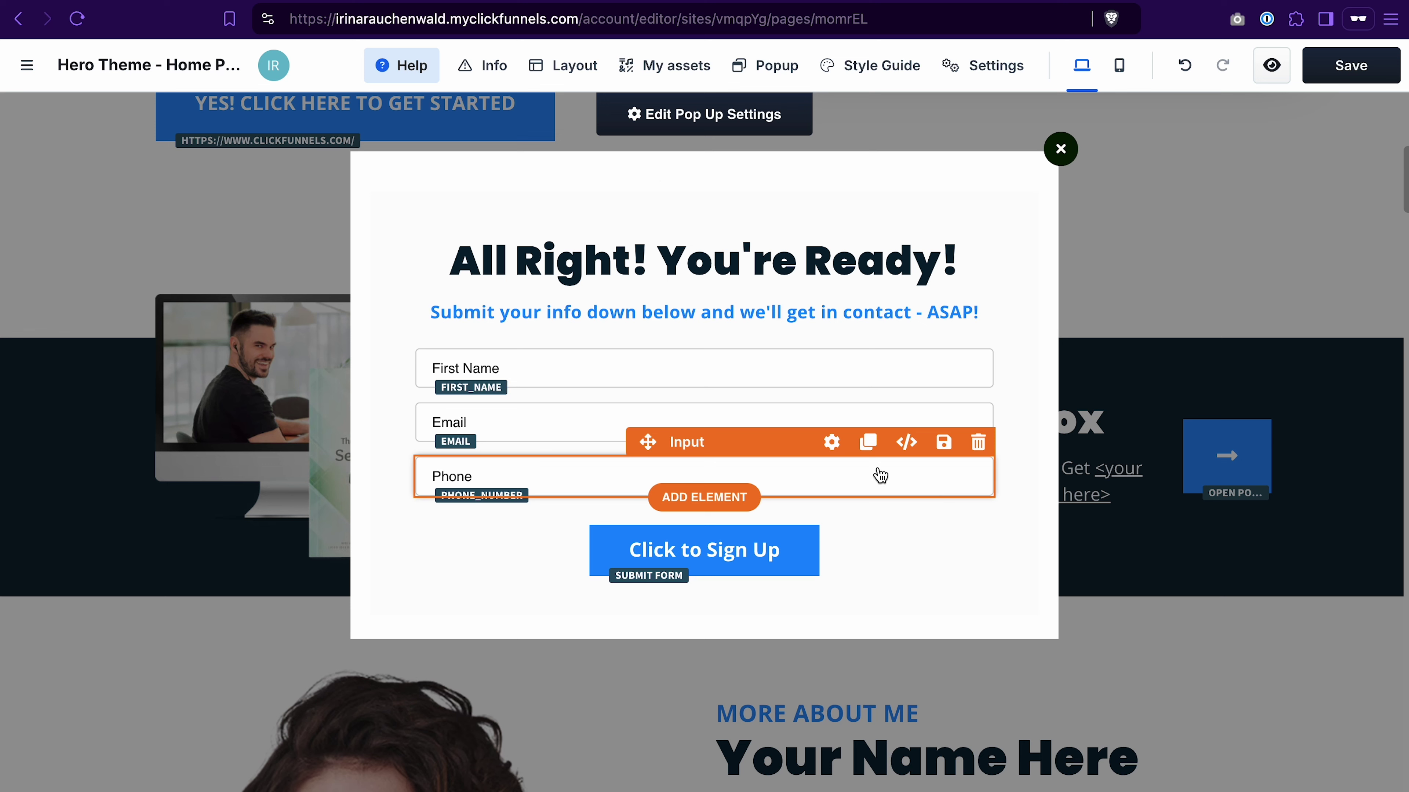
click(977, 442)
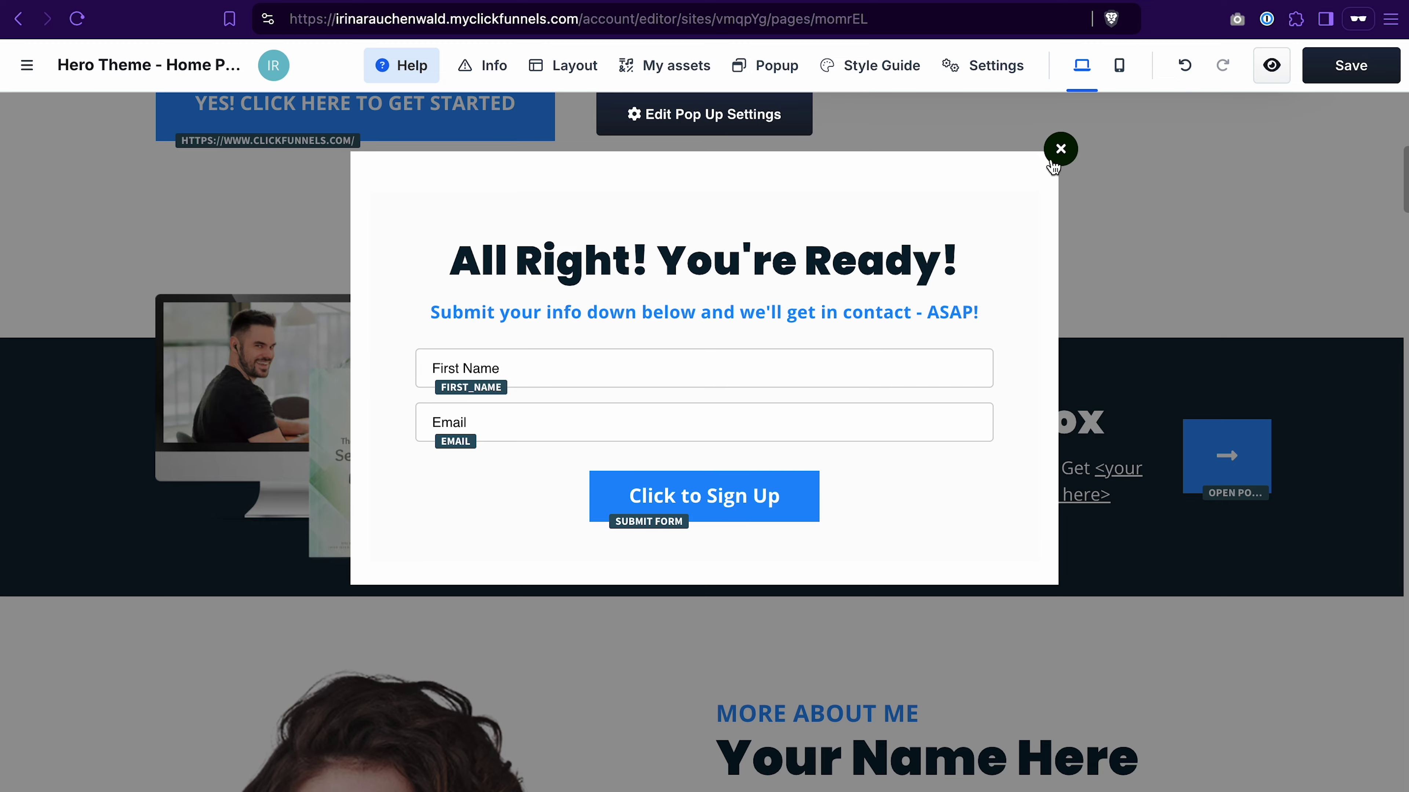
click(1061, 149)
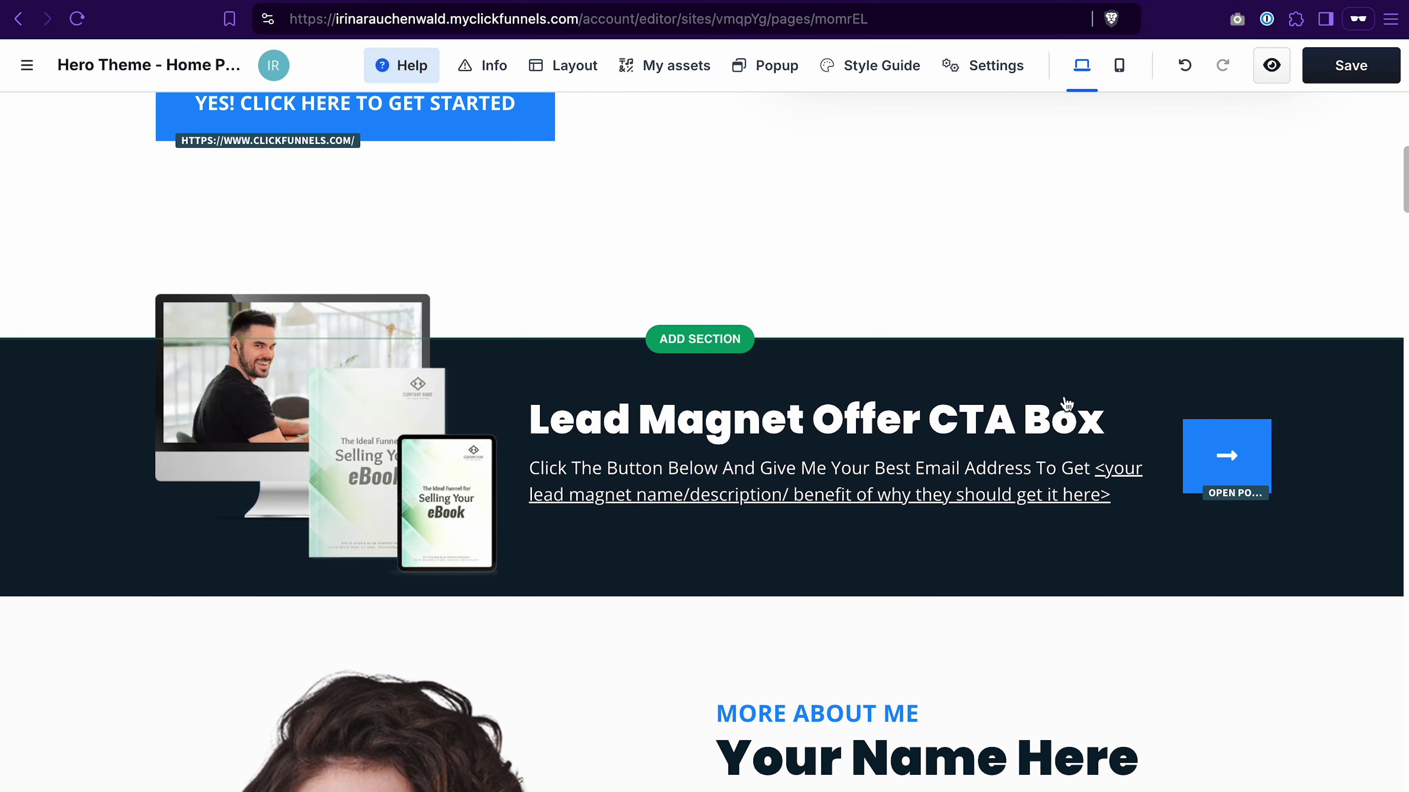
Step: Replace the More About Me image with an uploaded portrait of a woman in a navy polo shirt and reduce its width
scroll(1066, 404, down, 8)
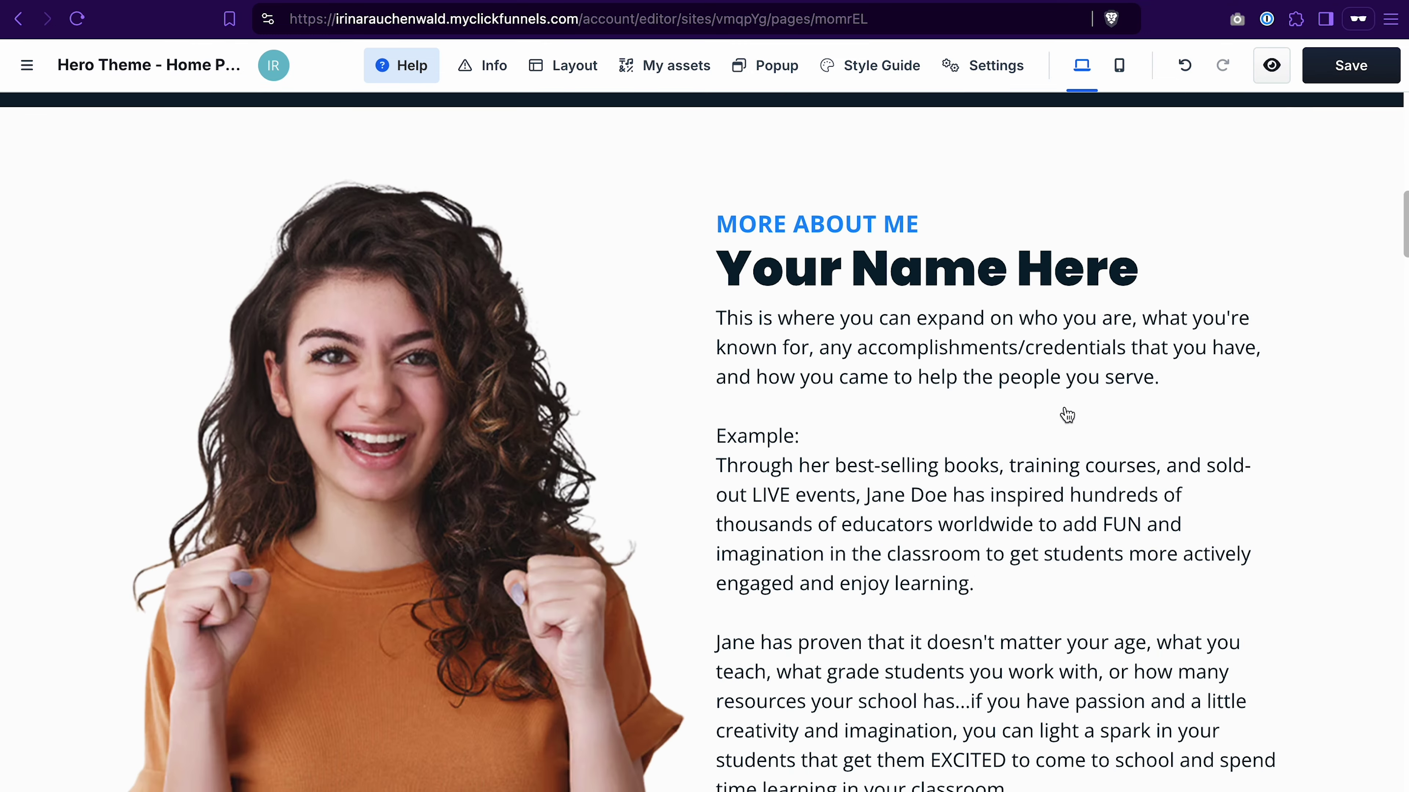
scroll(1066, 415, down, 1)
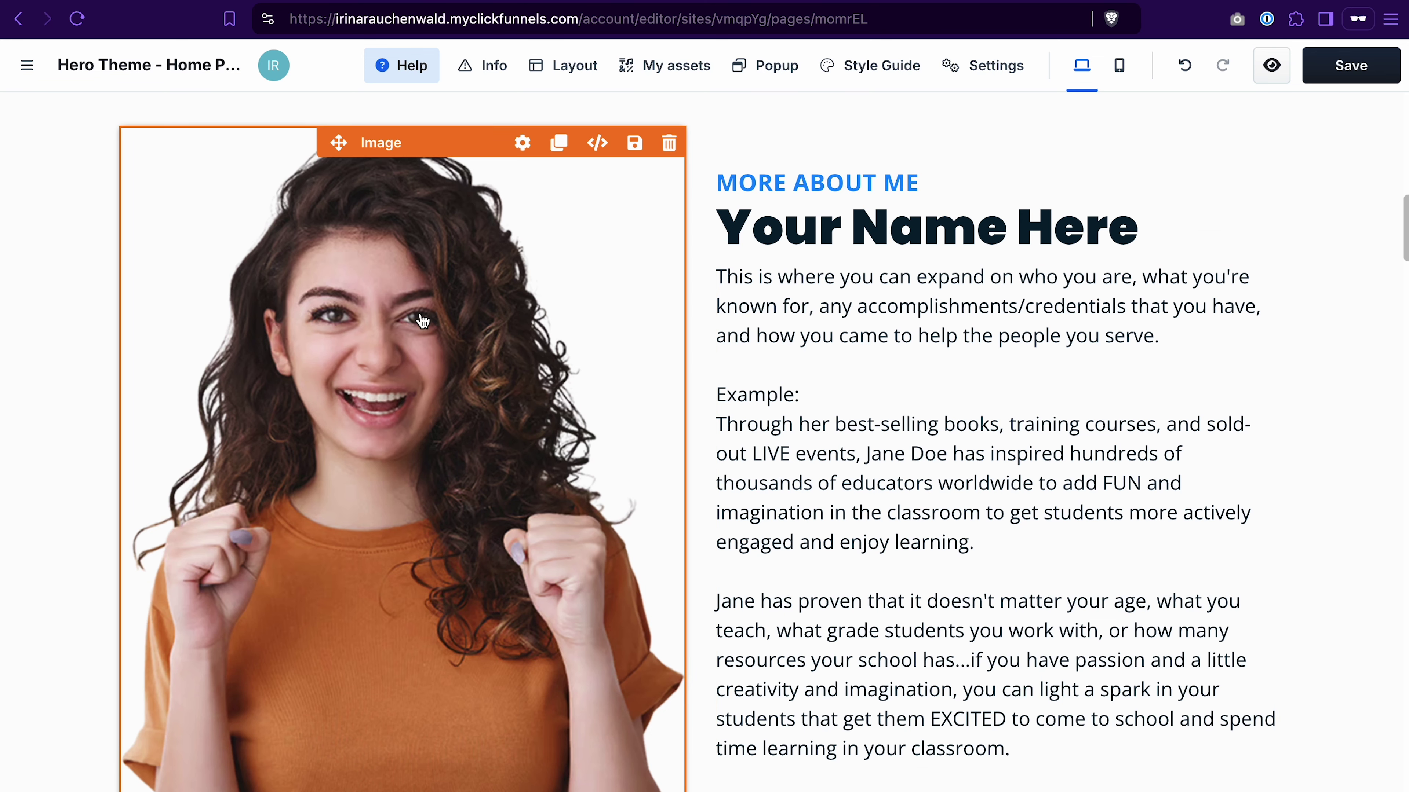
double_click(444, 340)
click(471, 249)
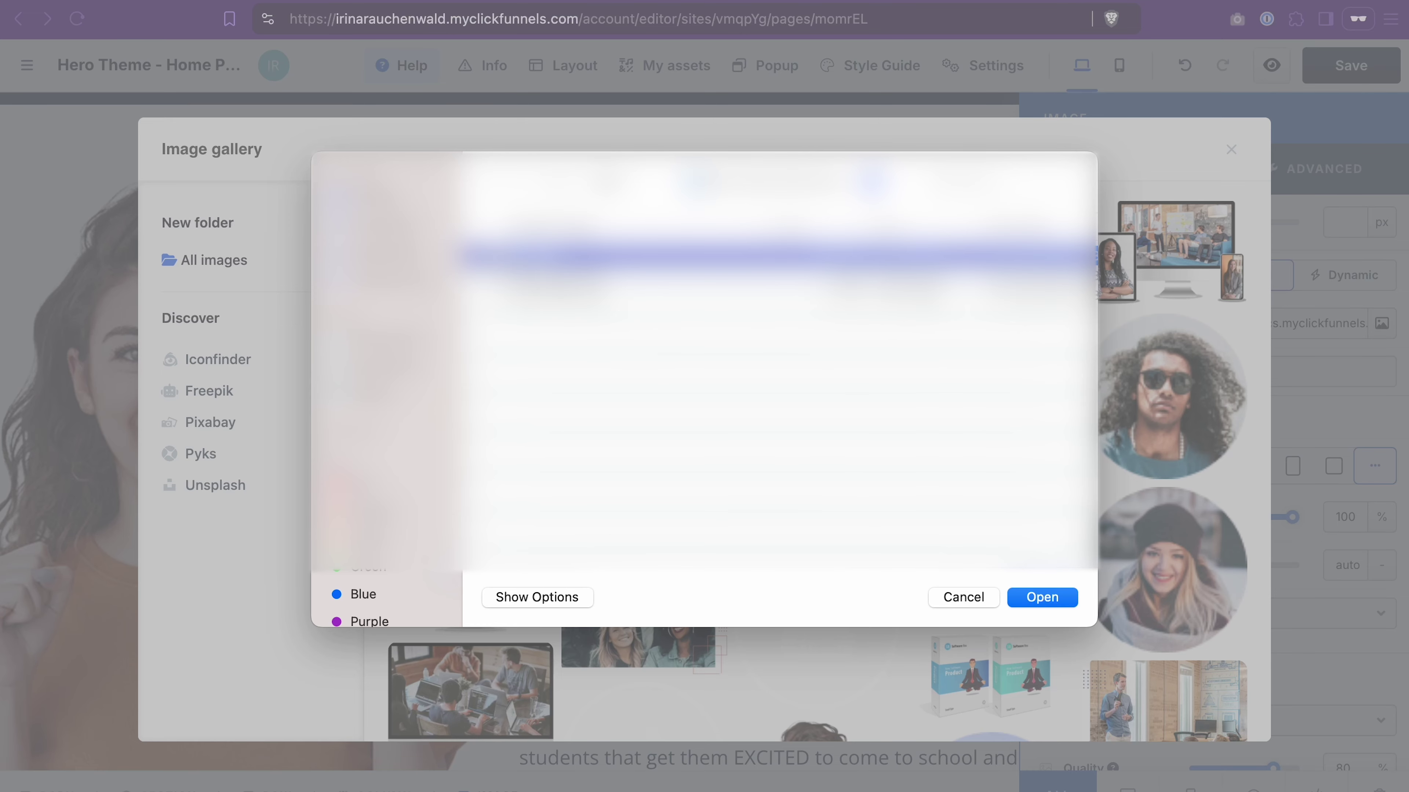
click(1042, 597)
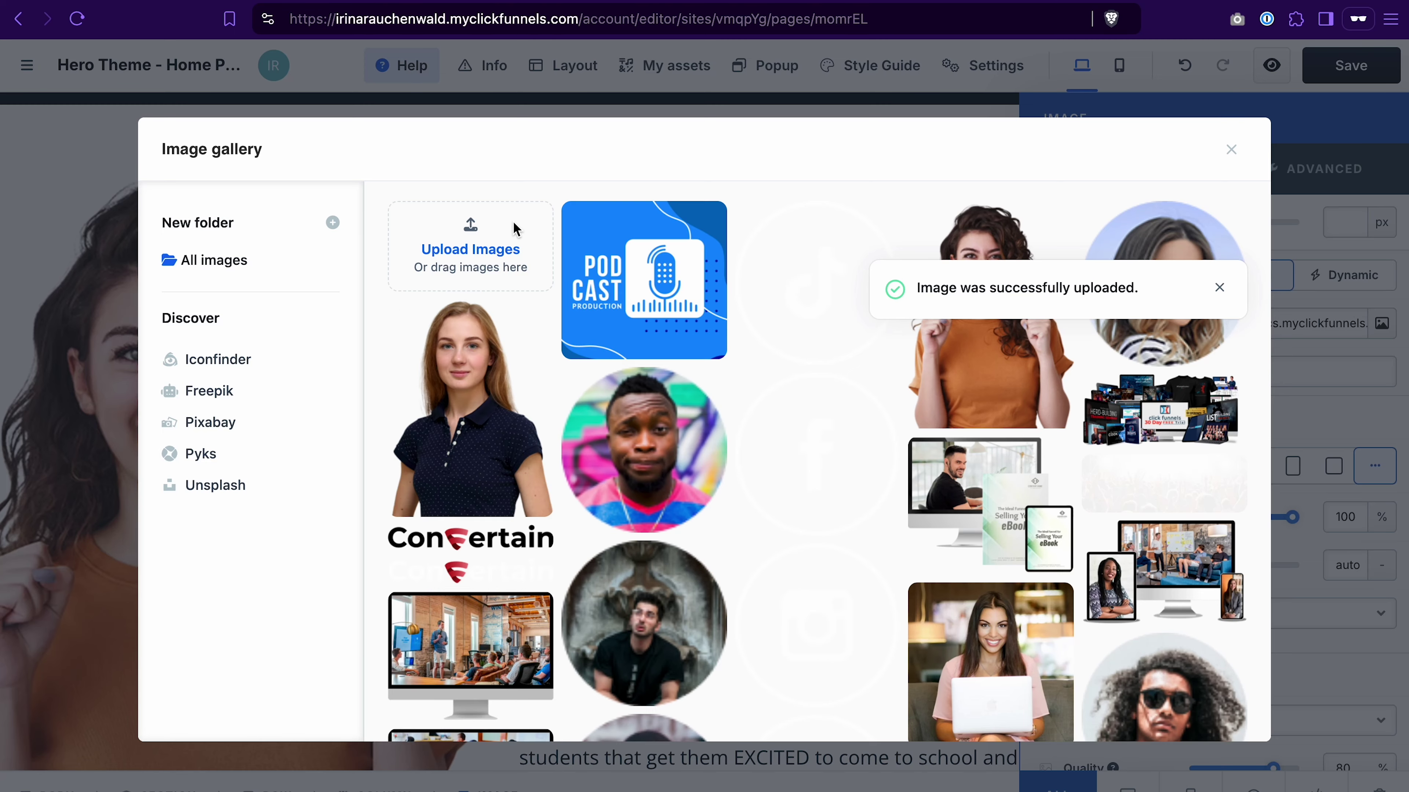
click(458, 425)
drag(1293, 517, 1274, 522)
click(528, 427)
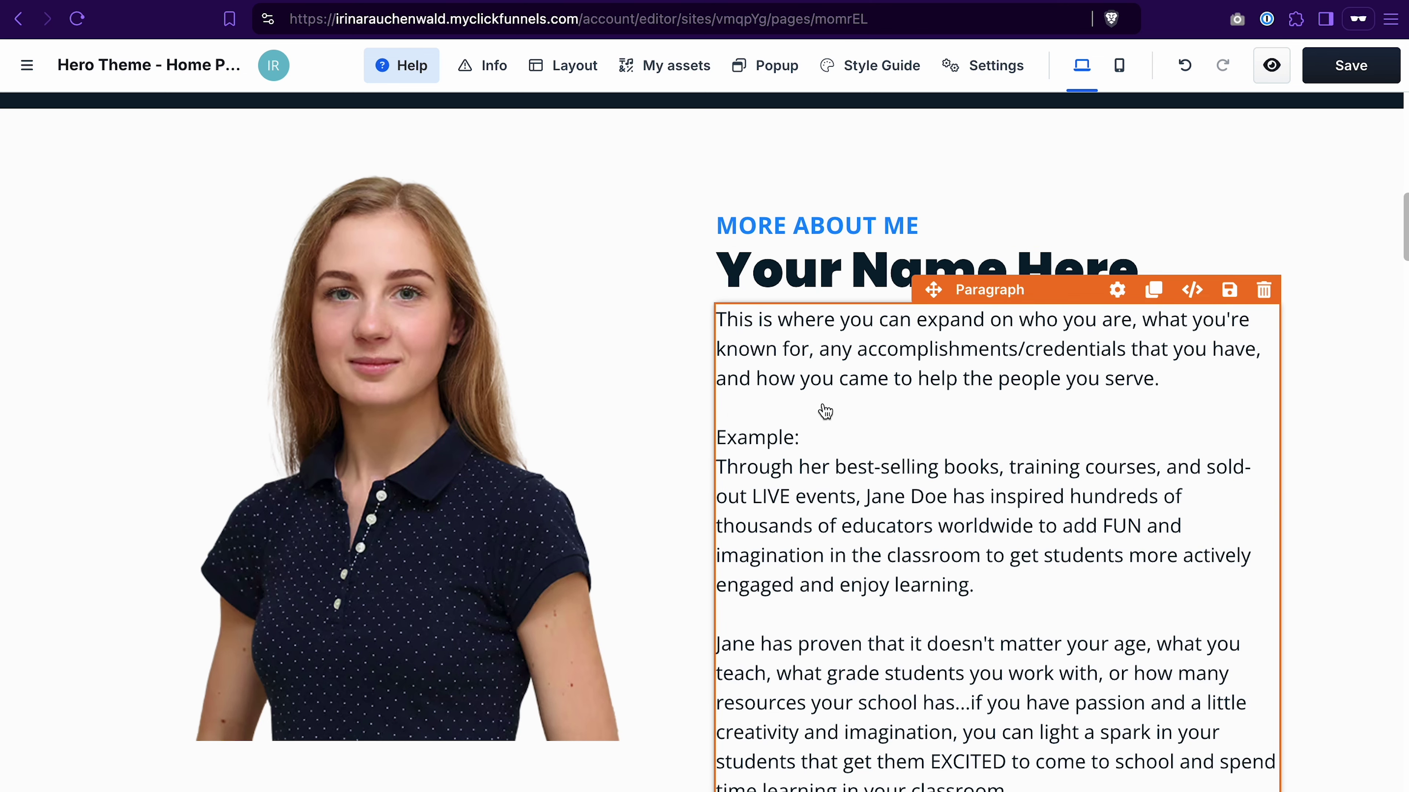
Step: Rewrite the More About Me paragraph with the AI assistant's Rewrite Paragraph option and insert the rewritten text into the page
scroll(826, 411, down, 2)
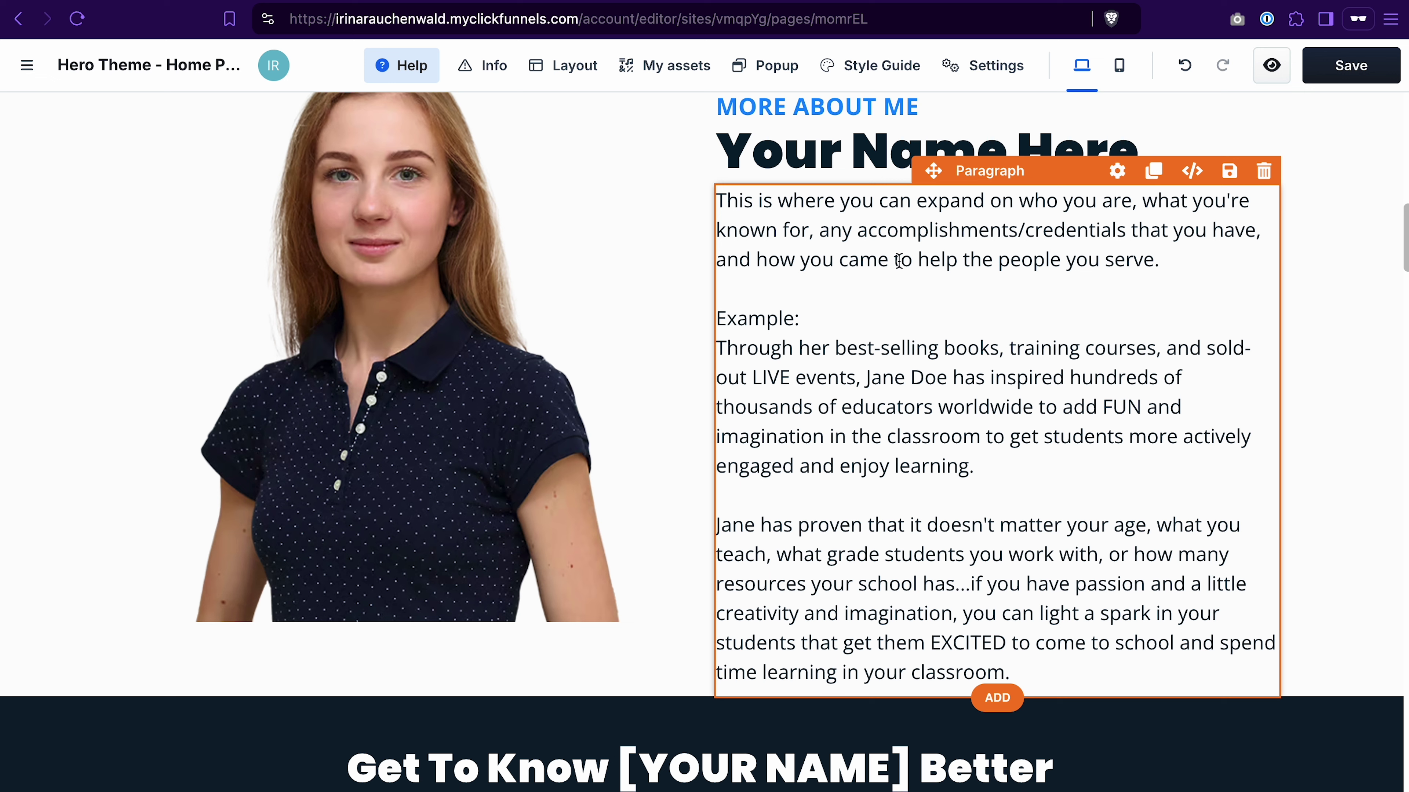
click(906, 247)
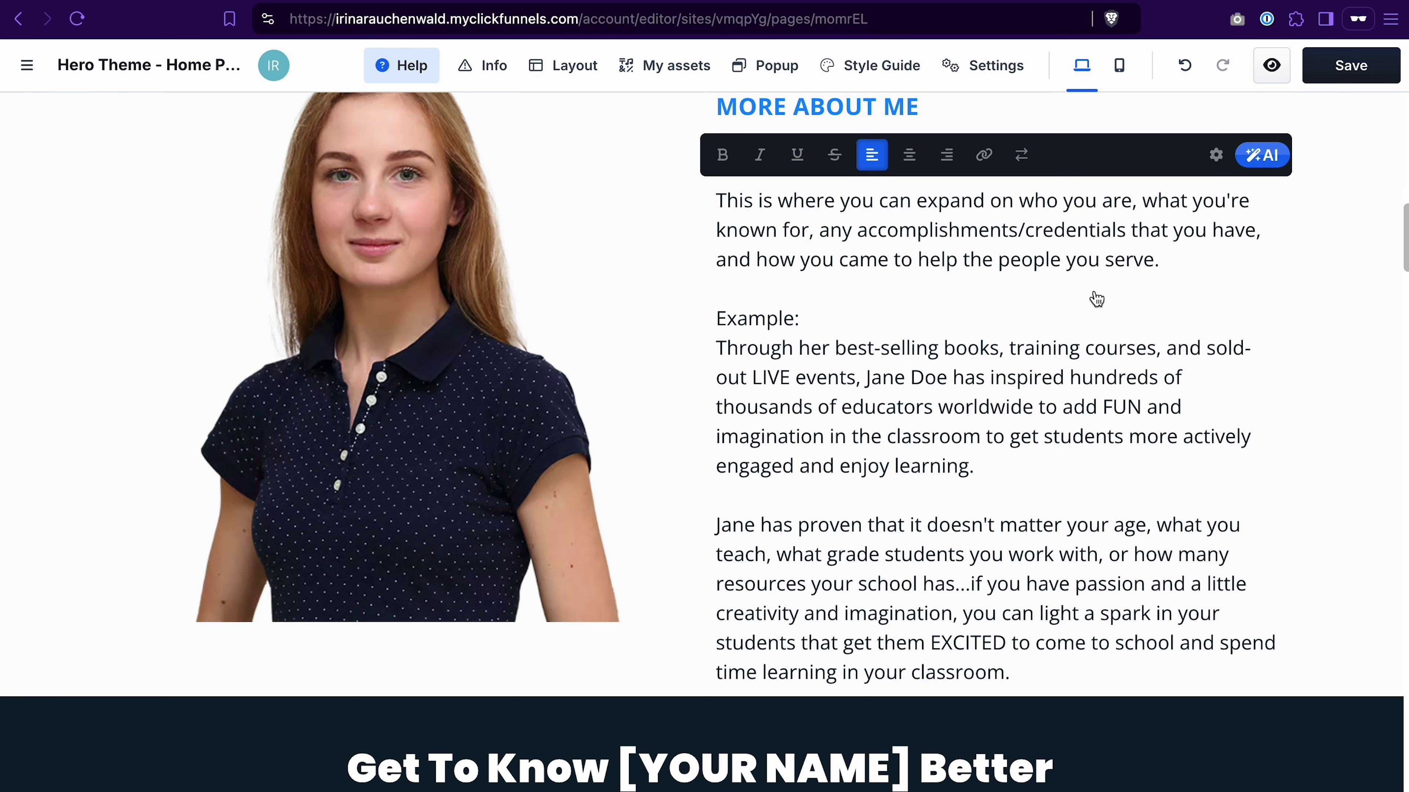
click(1262, 156)
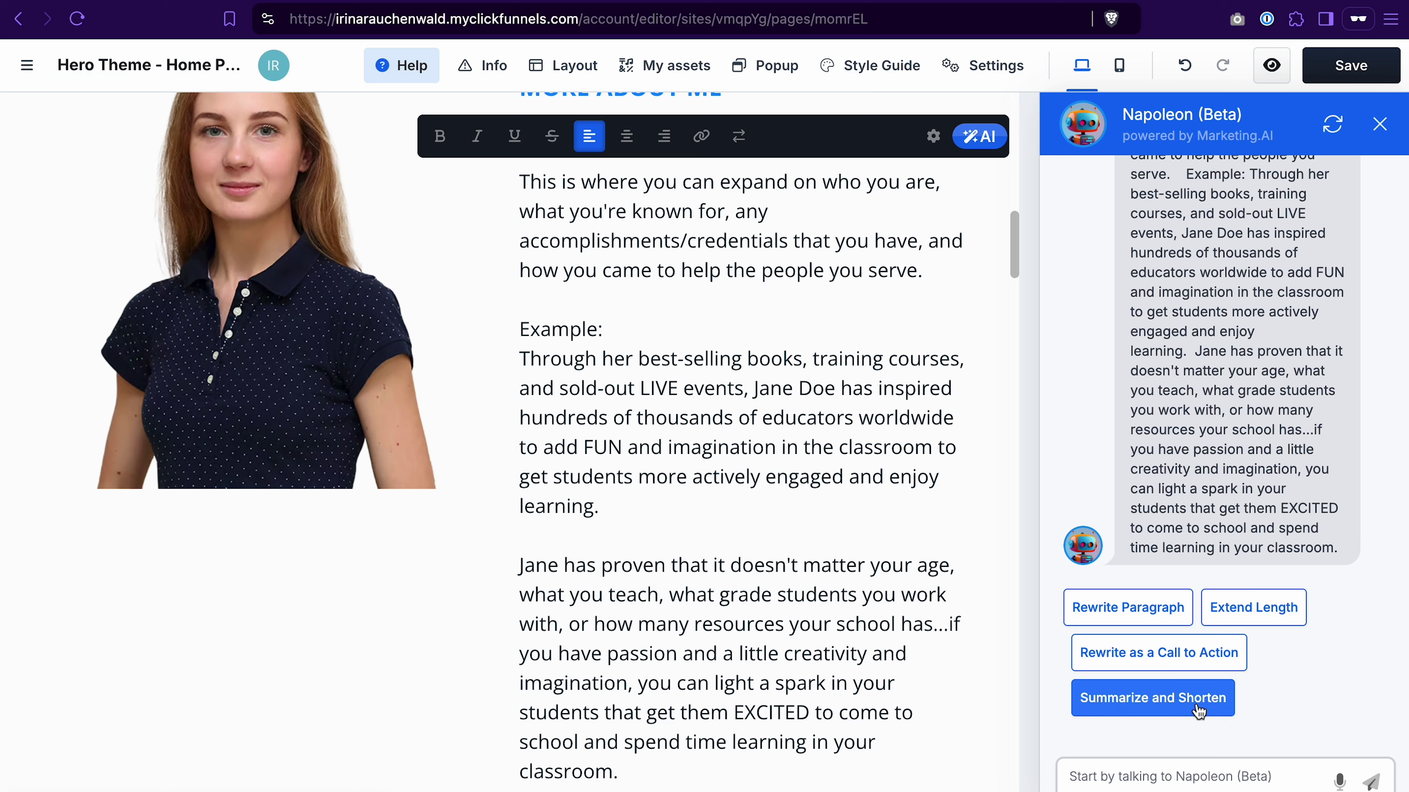
click(1128, 609)
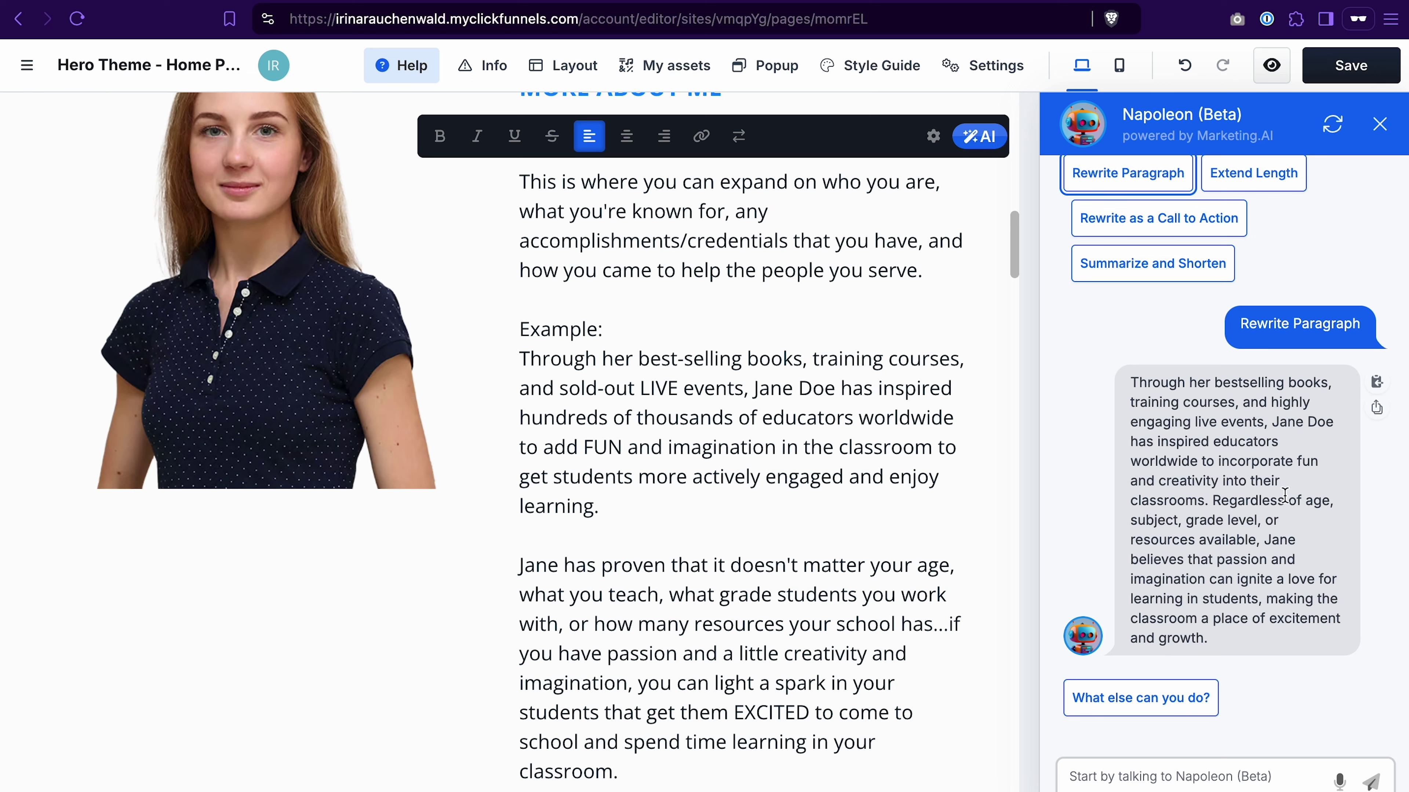
click(1377, 409)
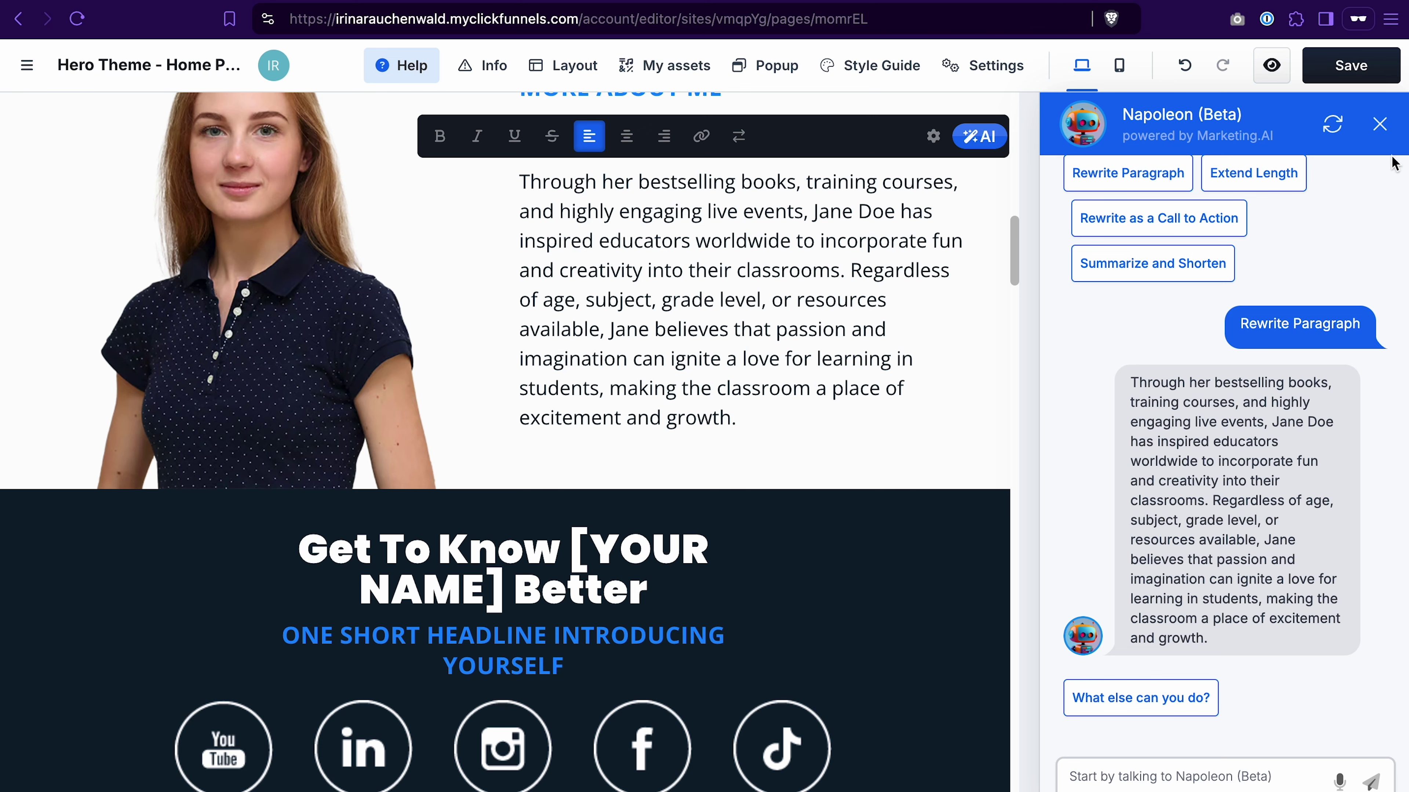
click(1380, 124)
scroll(1245, 500, down, 6)
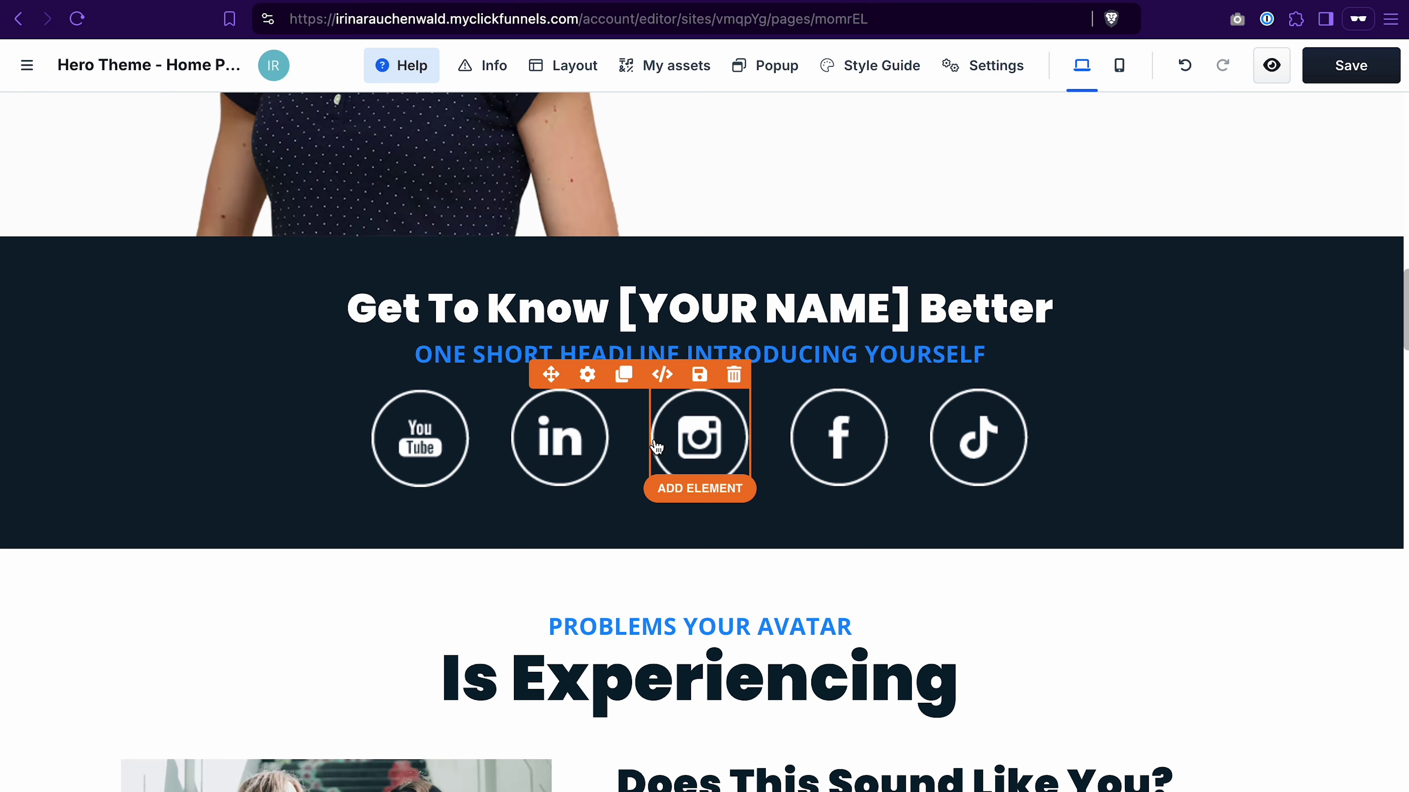
Step: Link the Instagram icon in the Get To Know section to the copied Instagram URL and set its target to New Tab
click(704, 434)
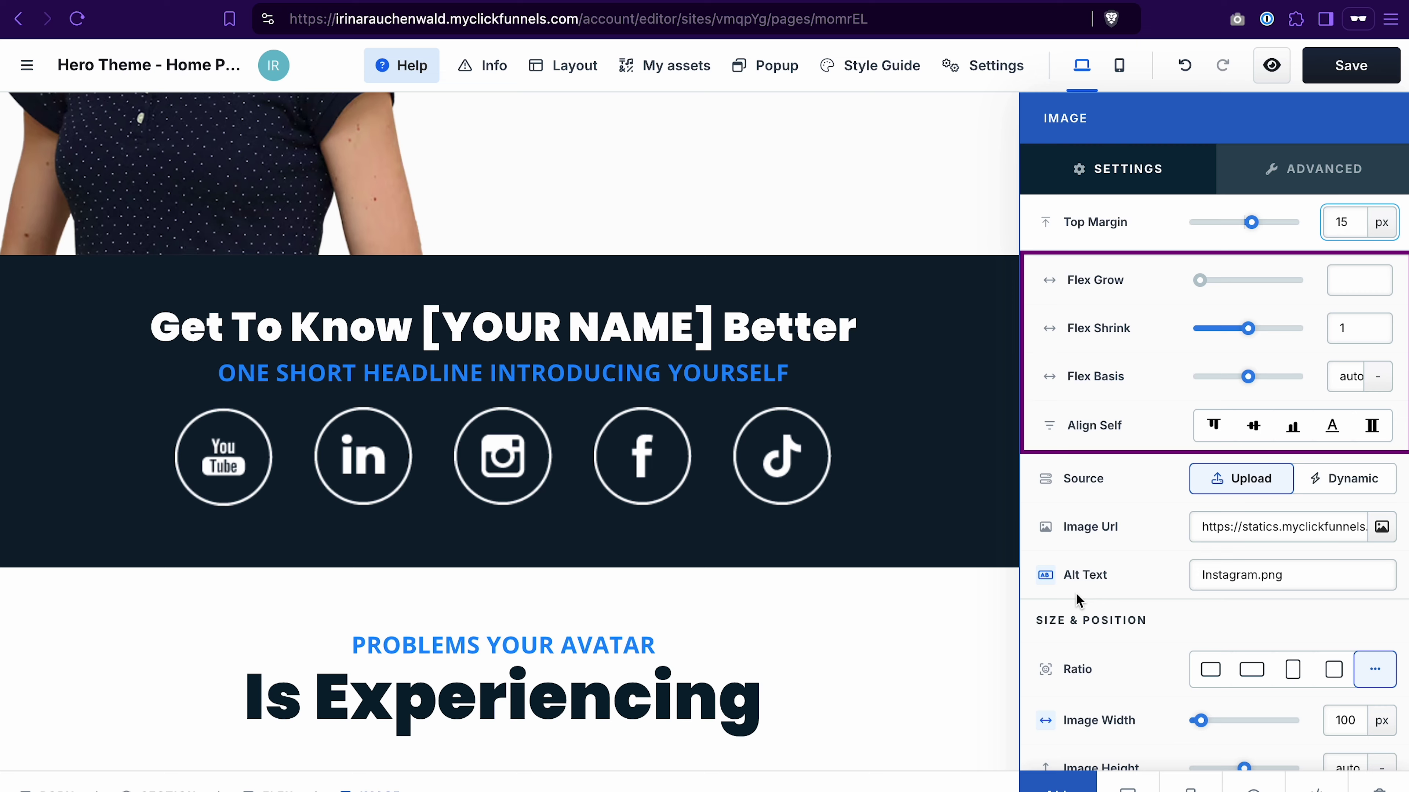
scroll(1076, 601, down, 10)
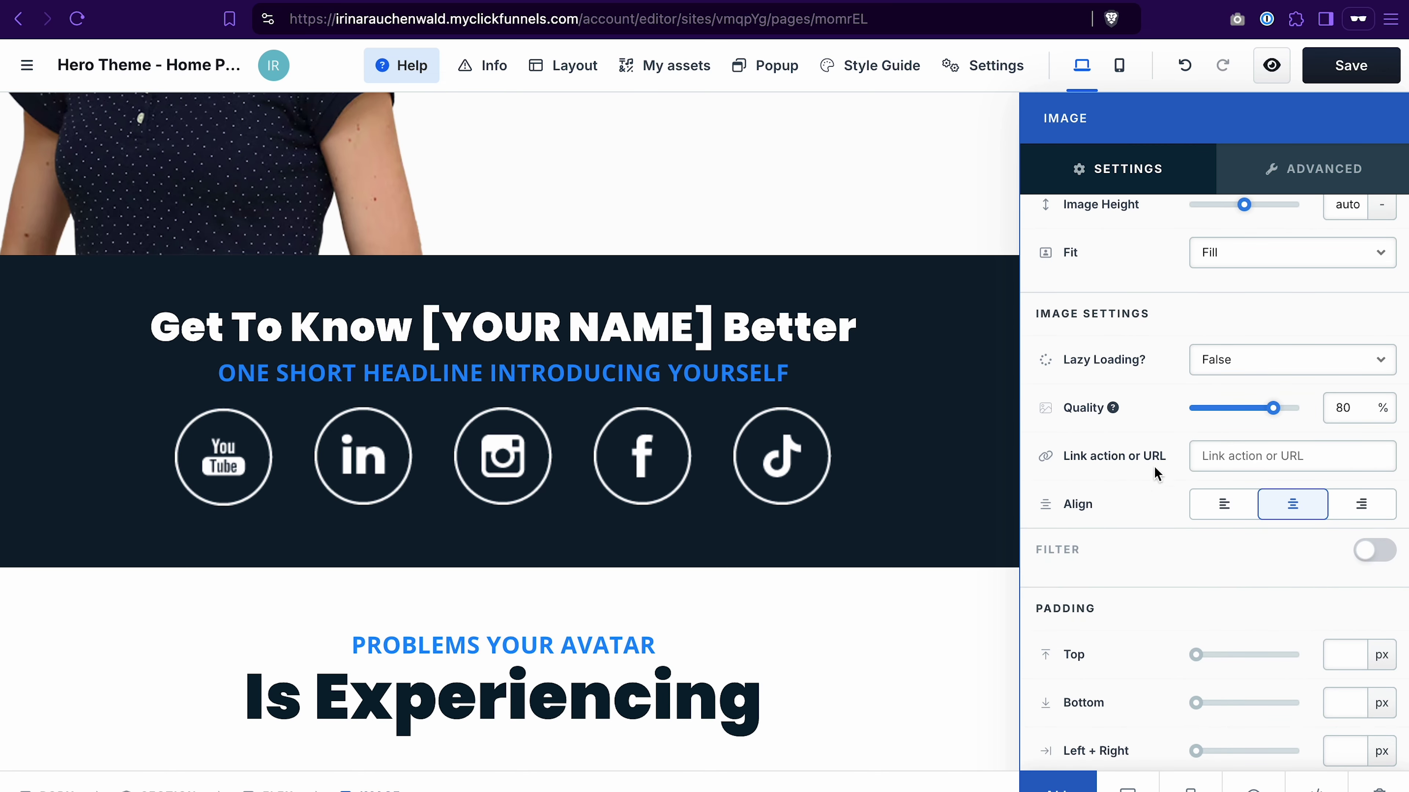
click(1247, 458)
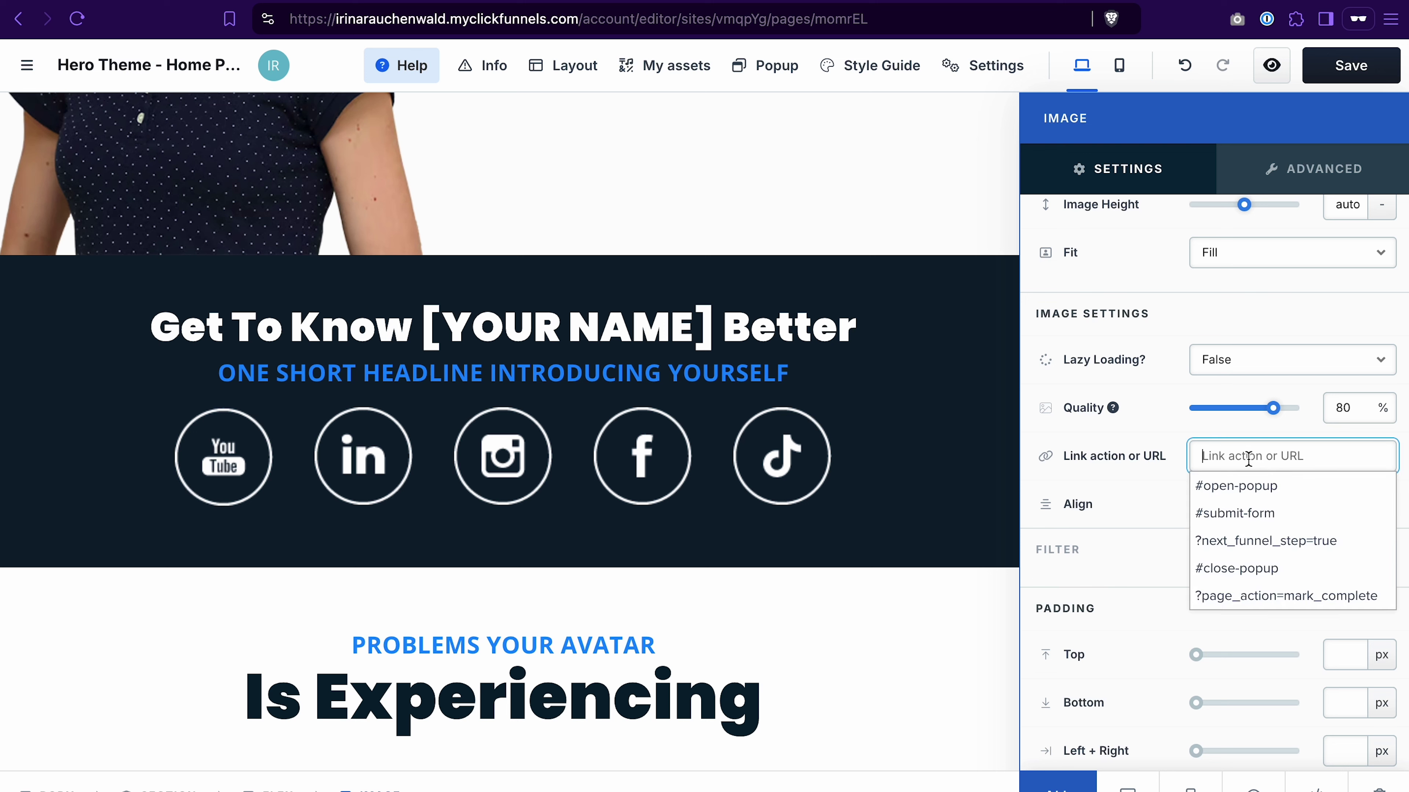
key(ctrl+v)
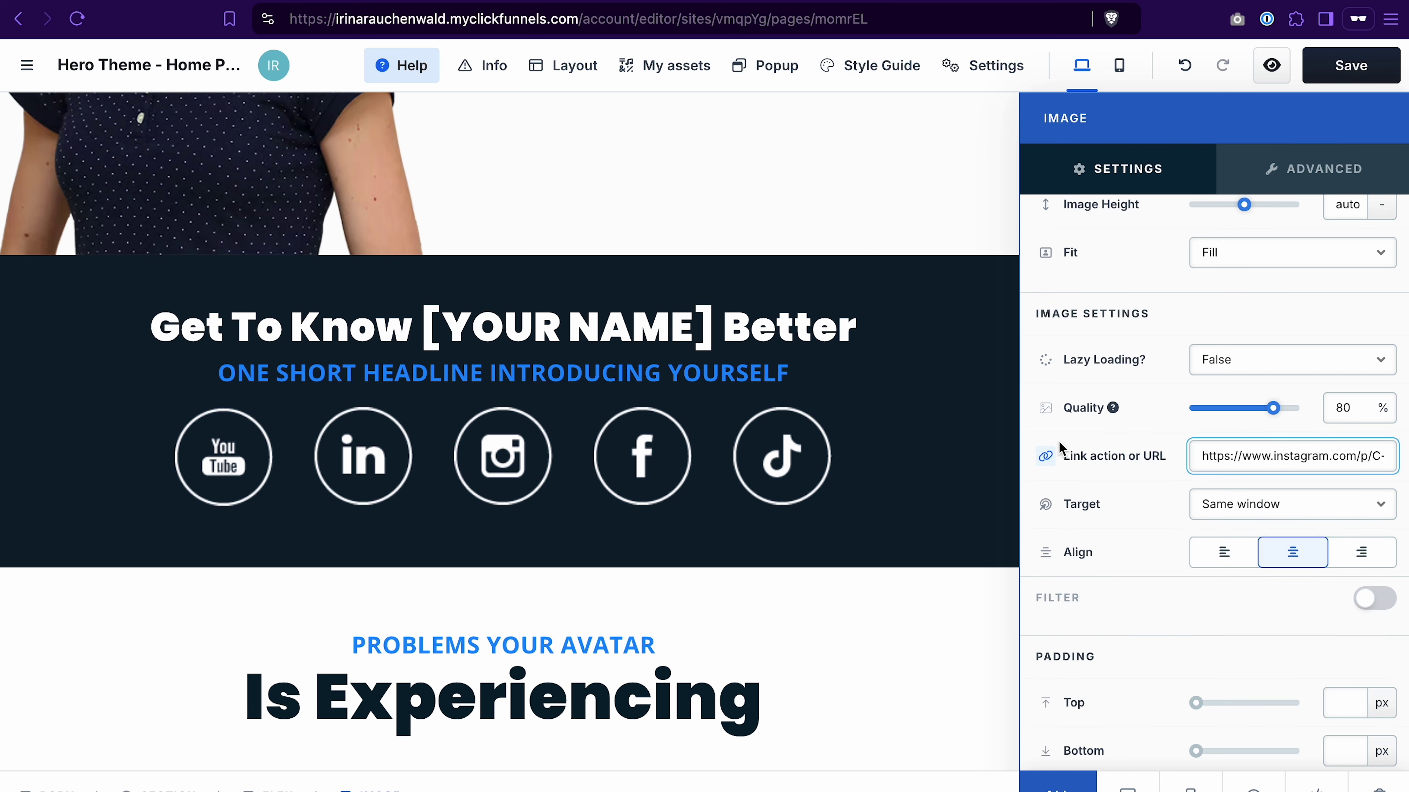
click(1236, 504)
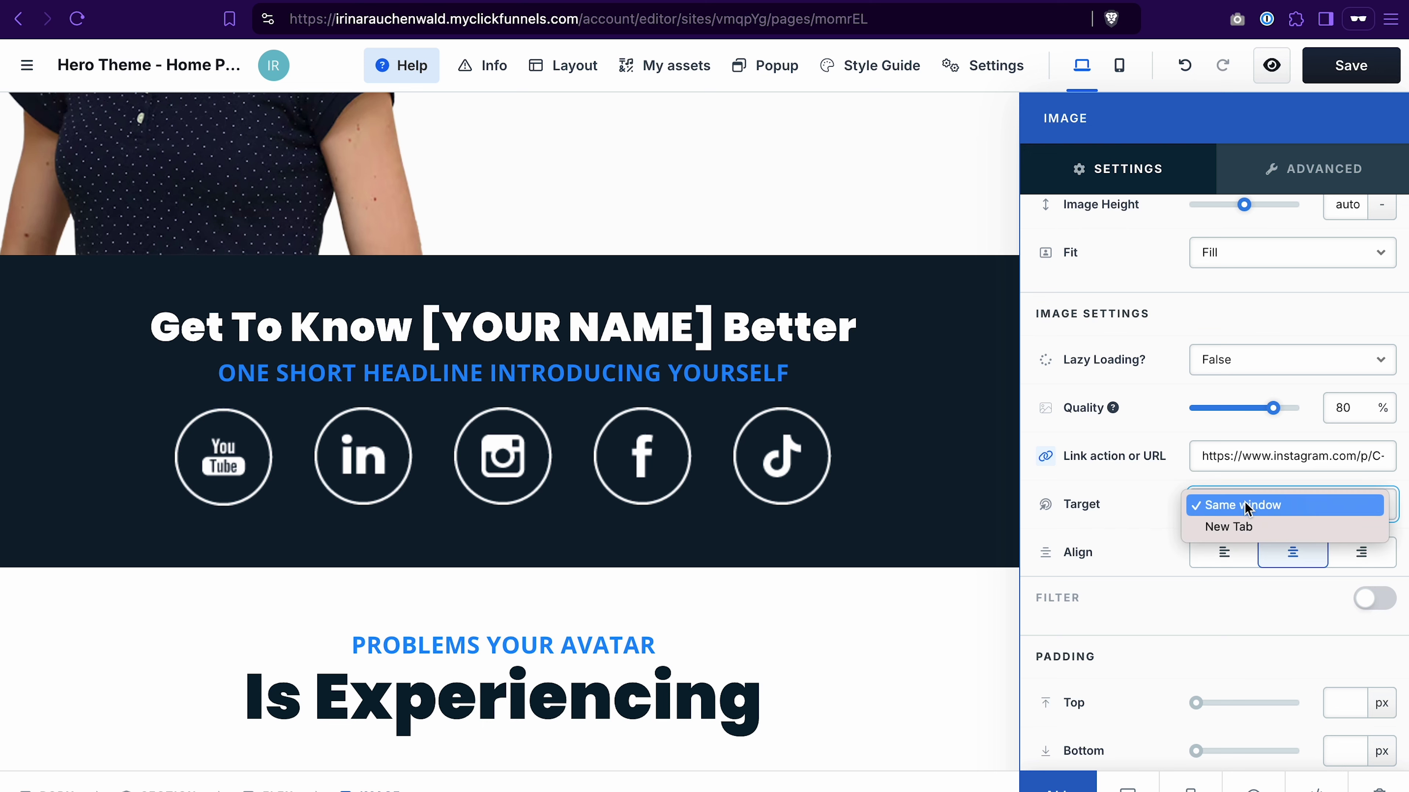
click(1245, 529)
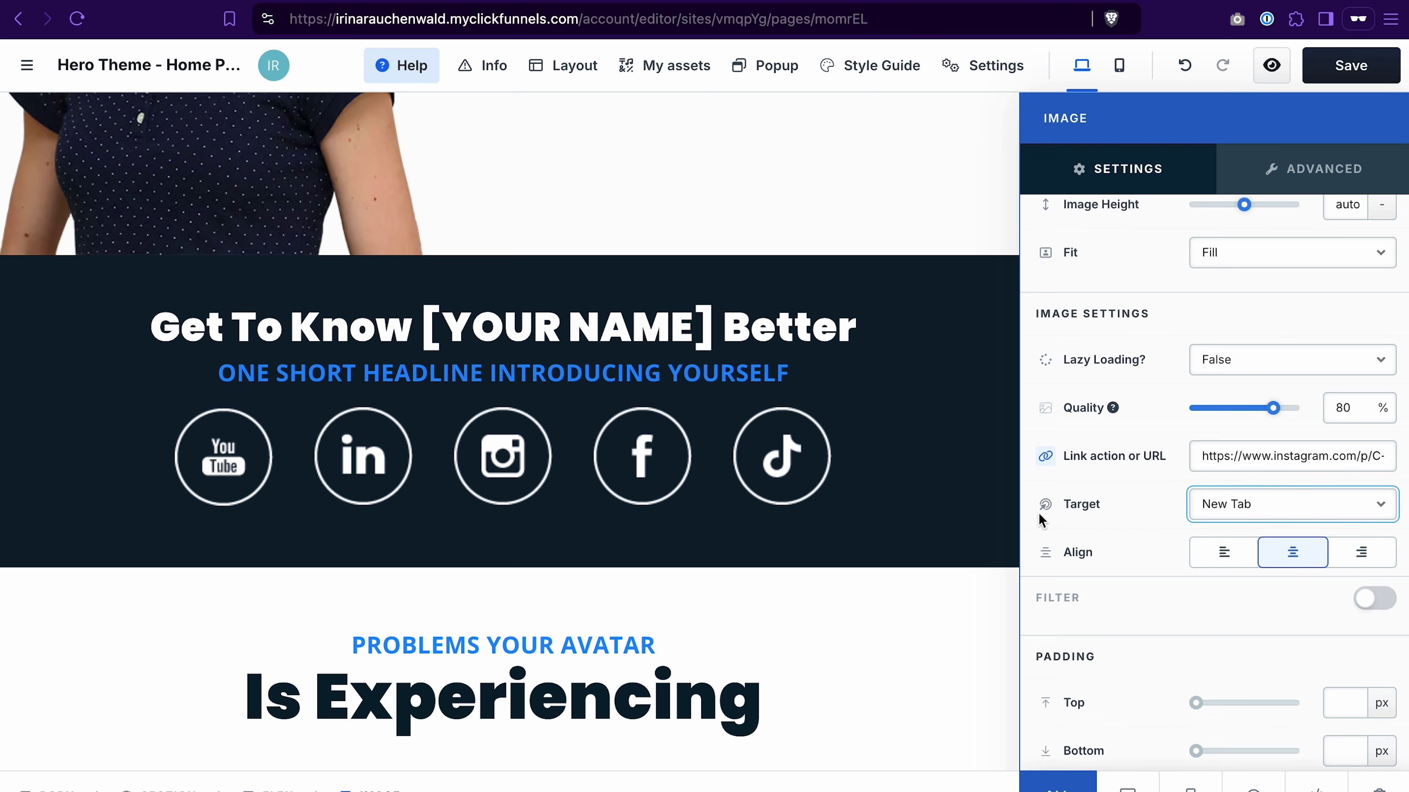
click(943, 489)
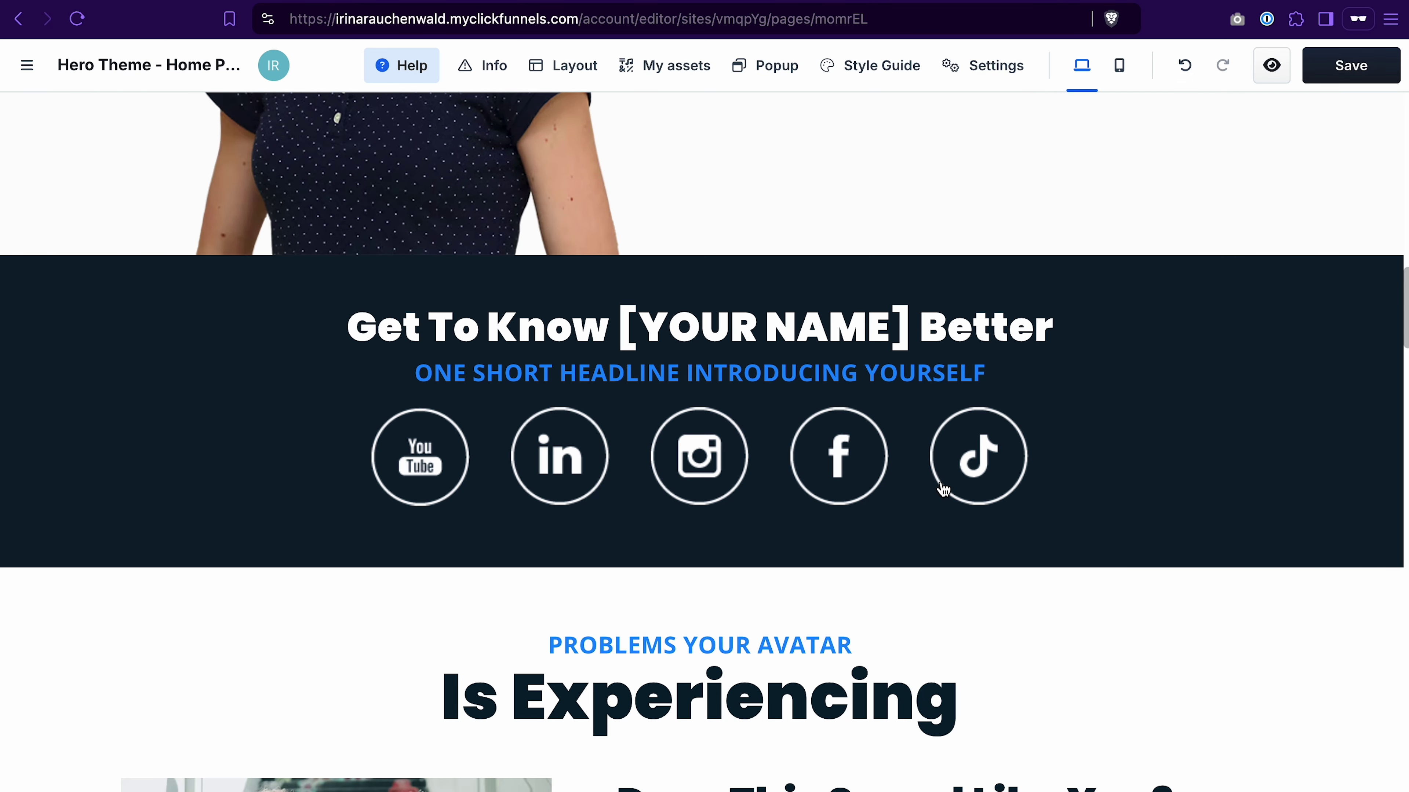
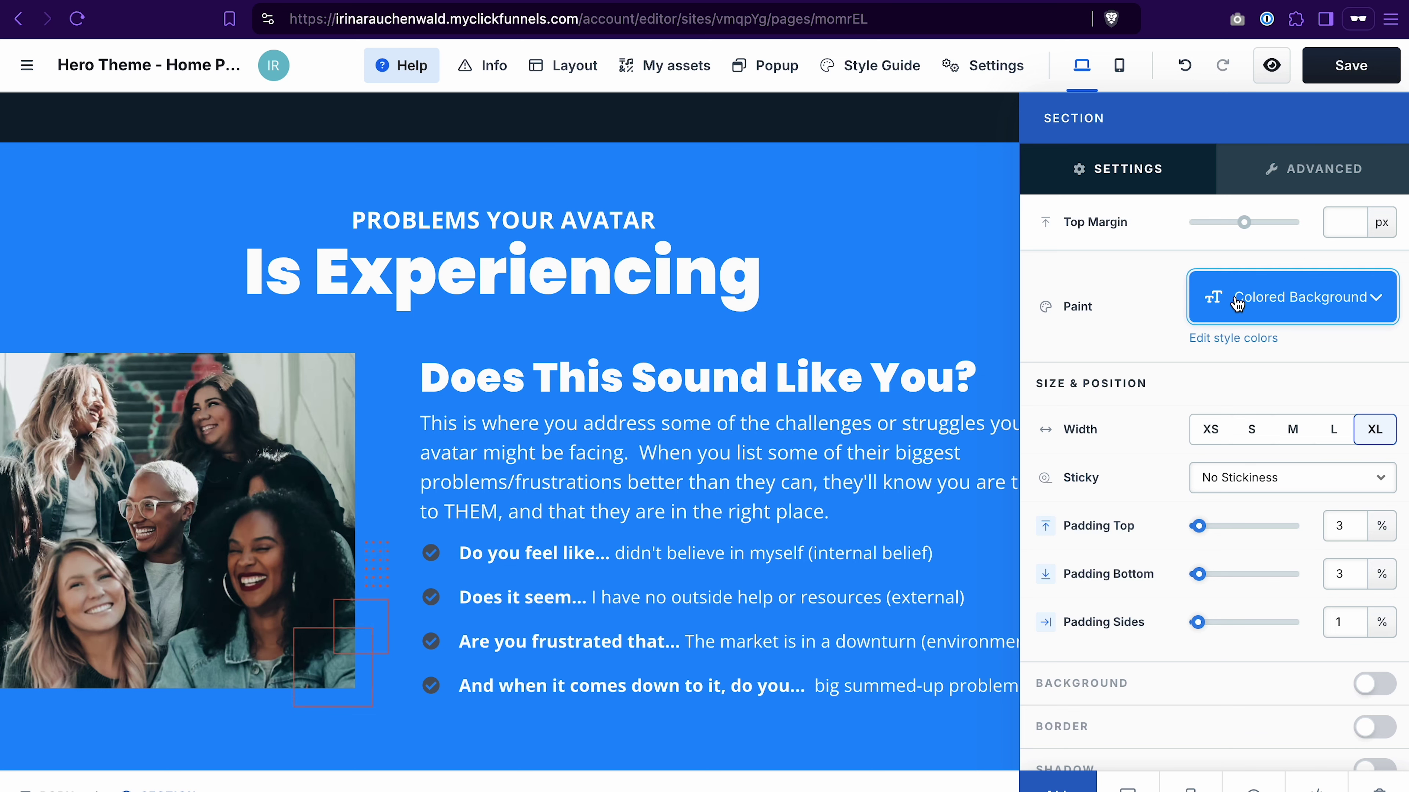
Step: Try the Dark Background paint on the Problems Your Avatar section, and set its paint to Lightest Background
click(1284, 307)
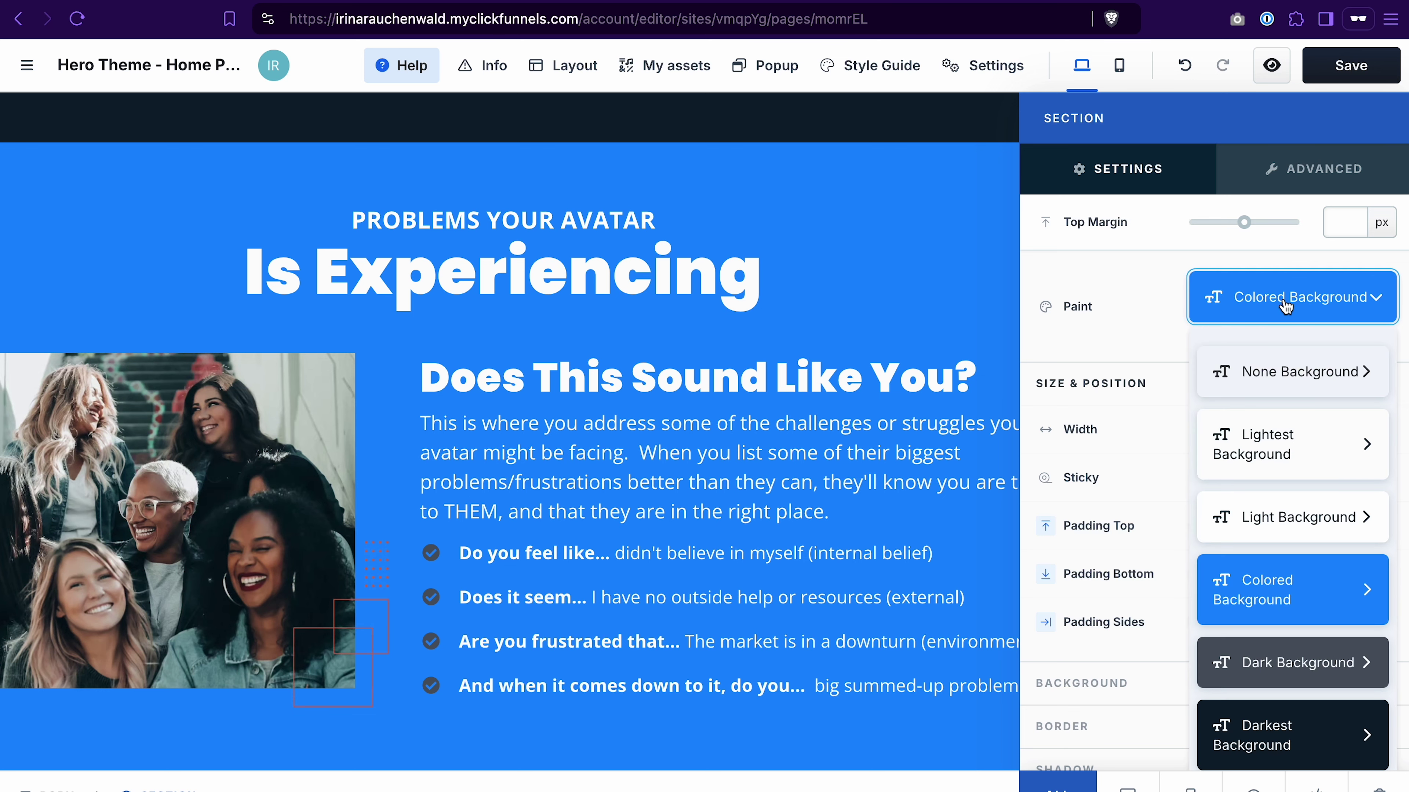
click(1254, 670)
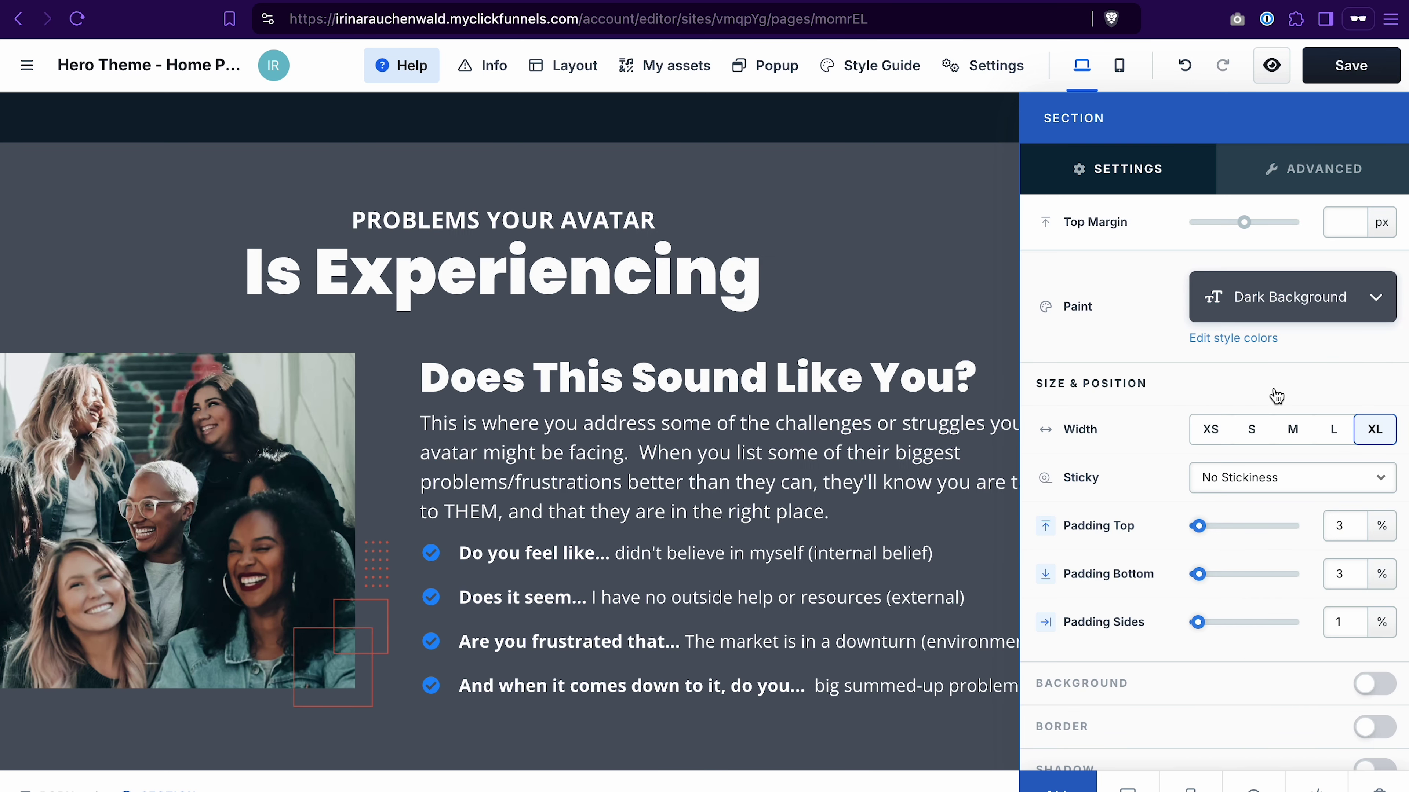
click(1285, 307)
click(1278, 448)
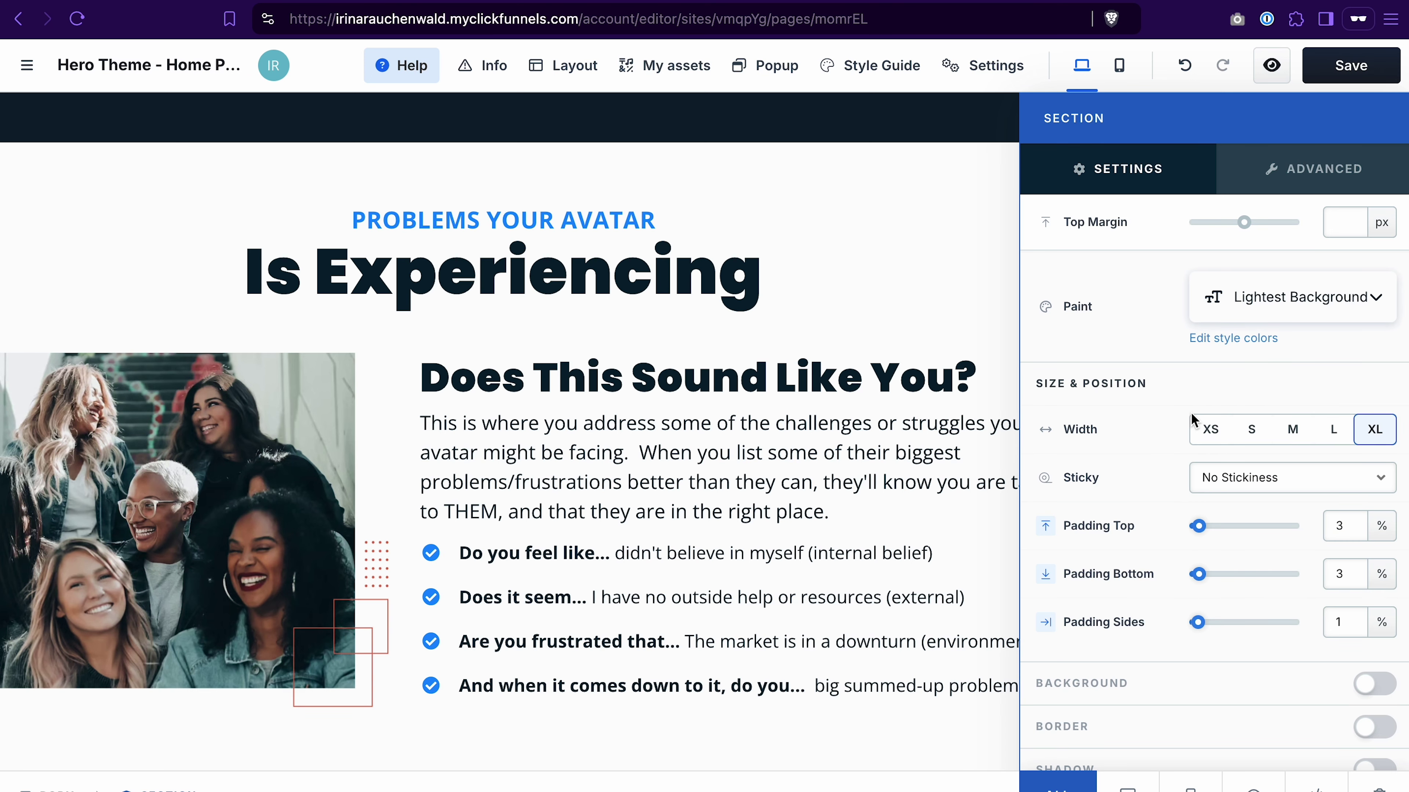
Step: Enable a custom background for the Problems Your Avatar section and give it a solid pale blue color
scroll(1174, 484, down, 2)
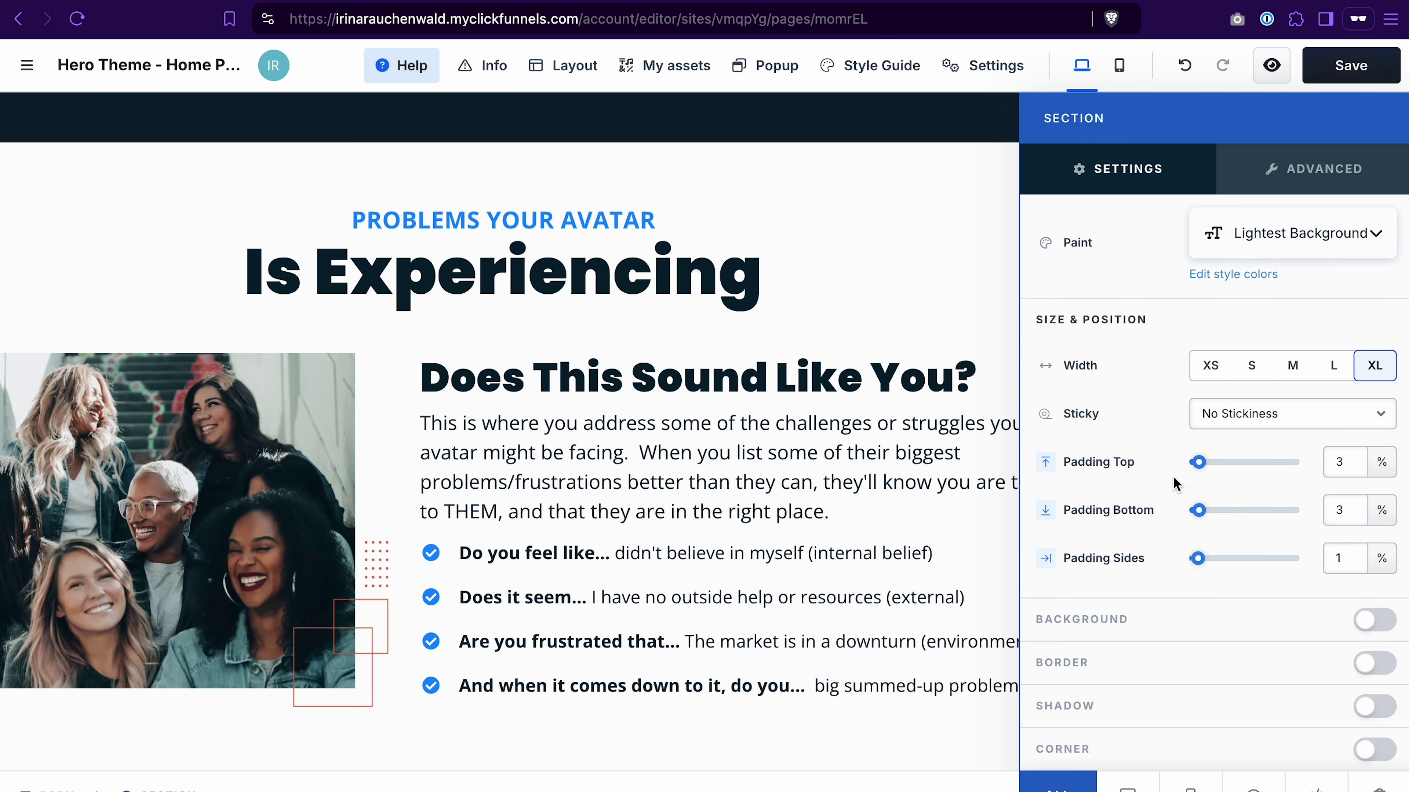
click(1375, 620)
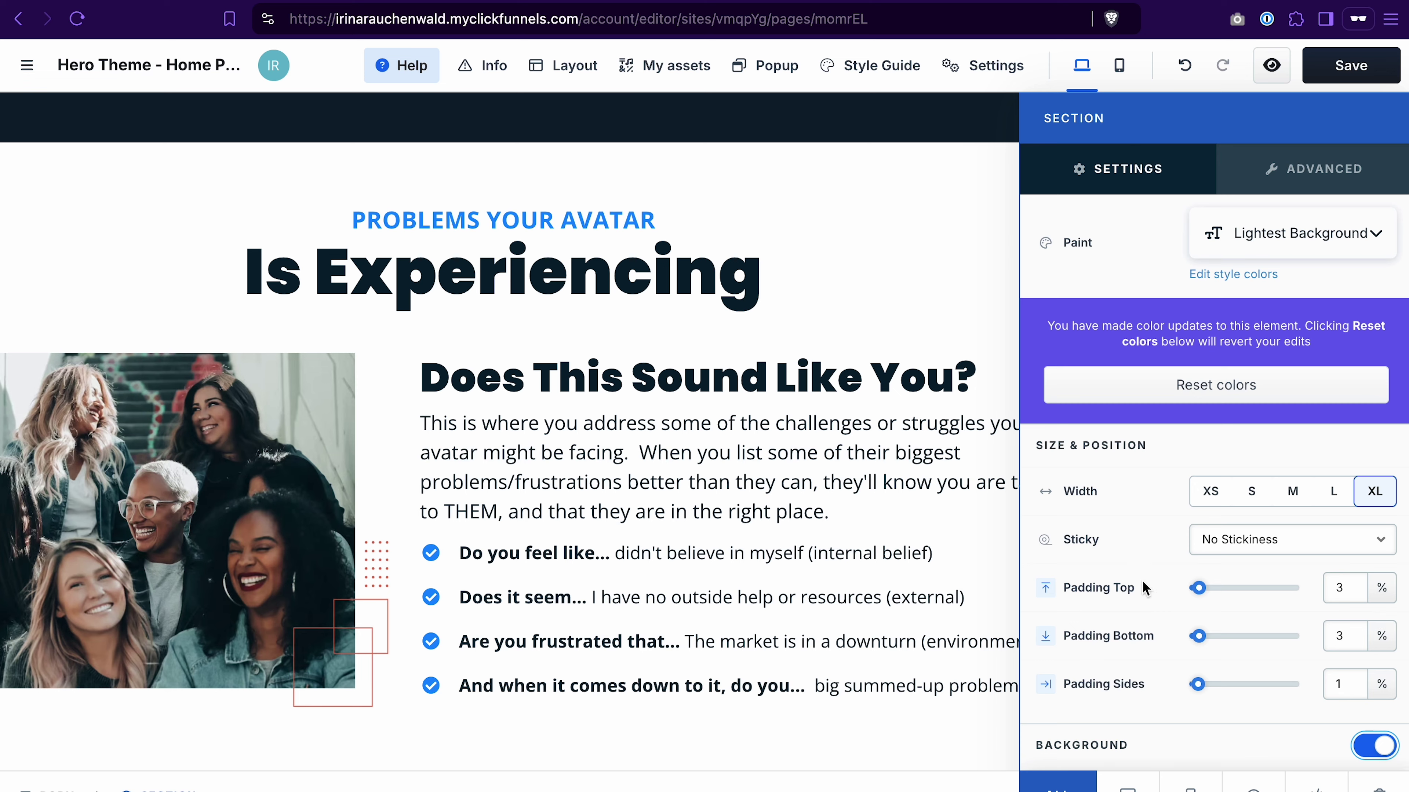
scroll(1144, 586, down, 10)
scroll(1144, 588, down, 1)
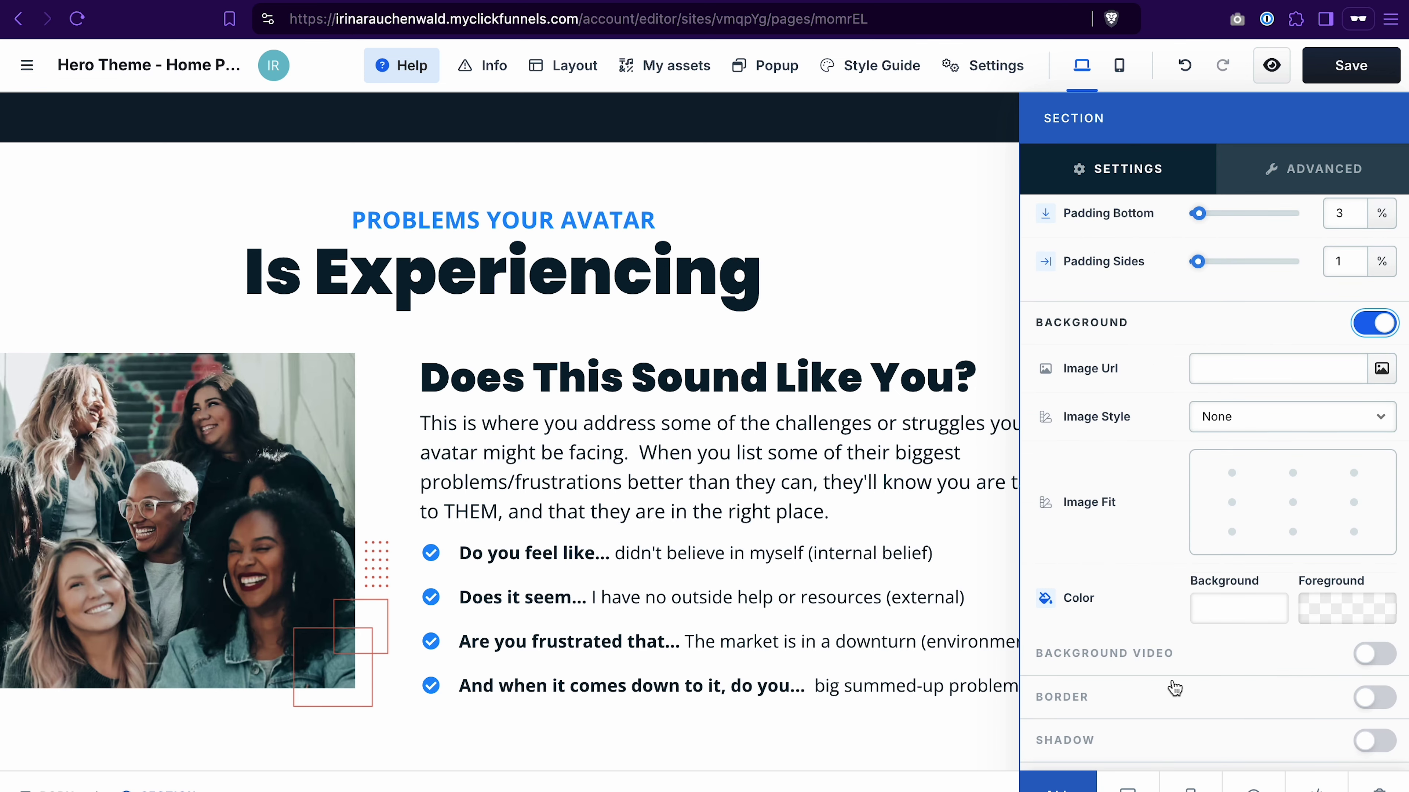
click(1227, 613)
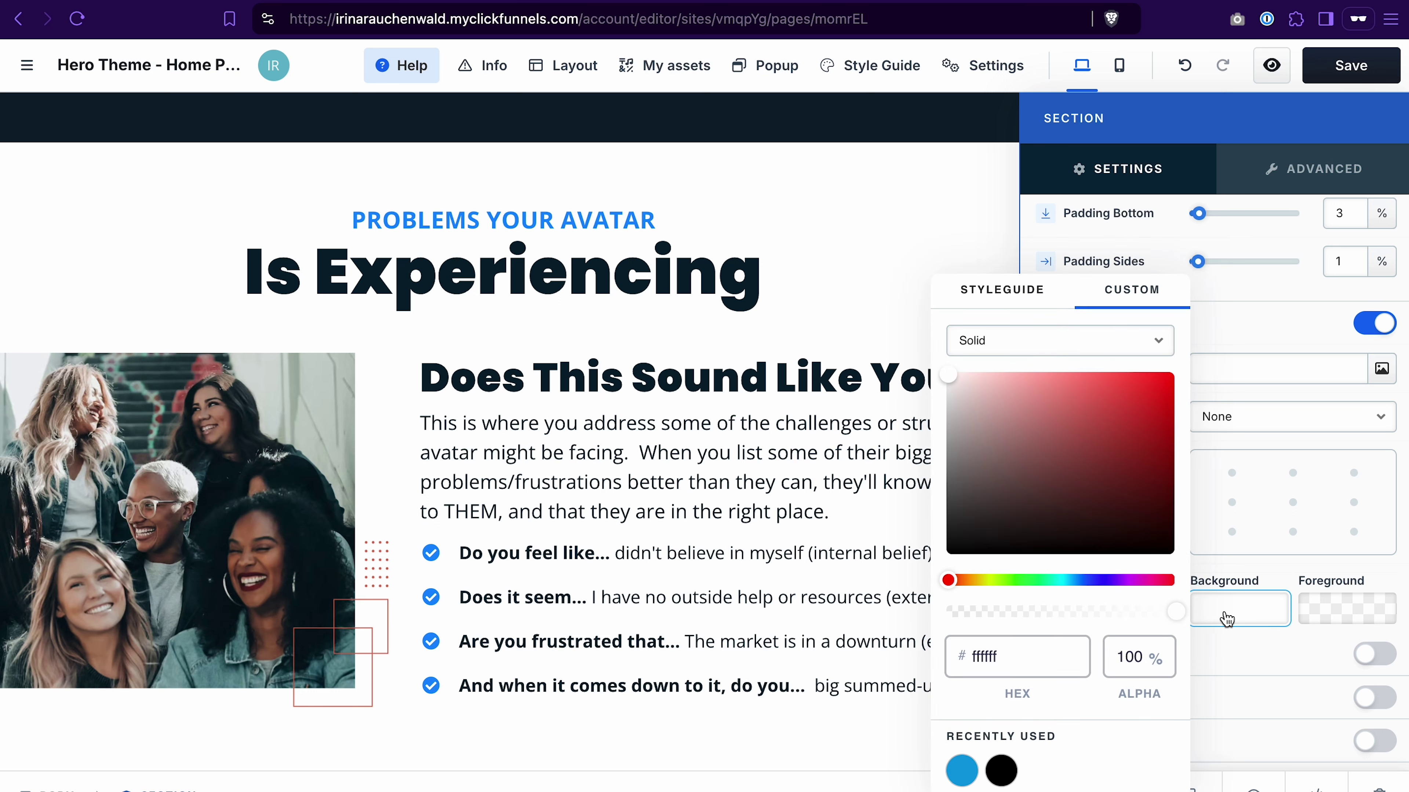
click(1101, 348)
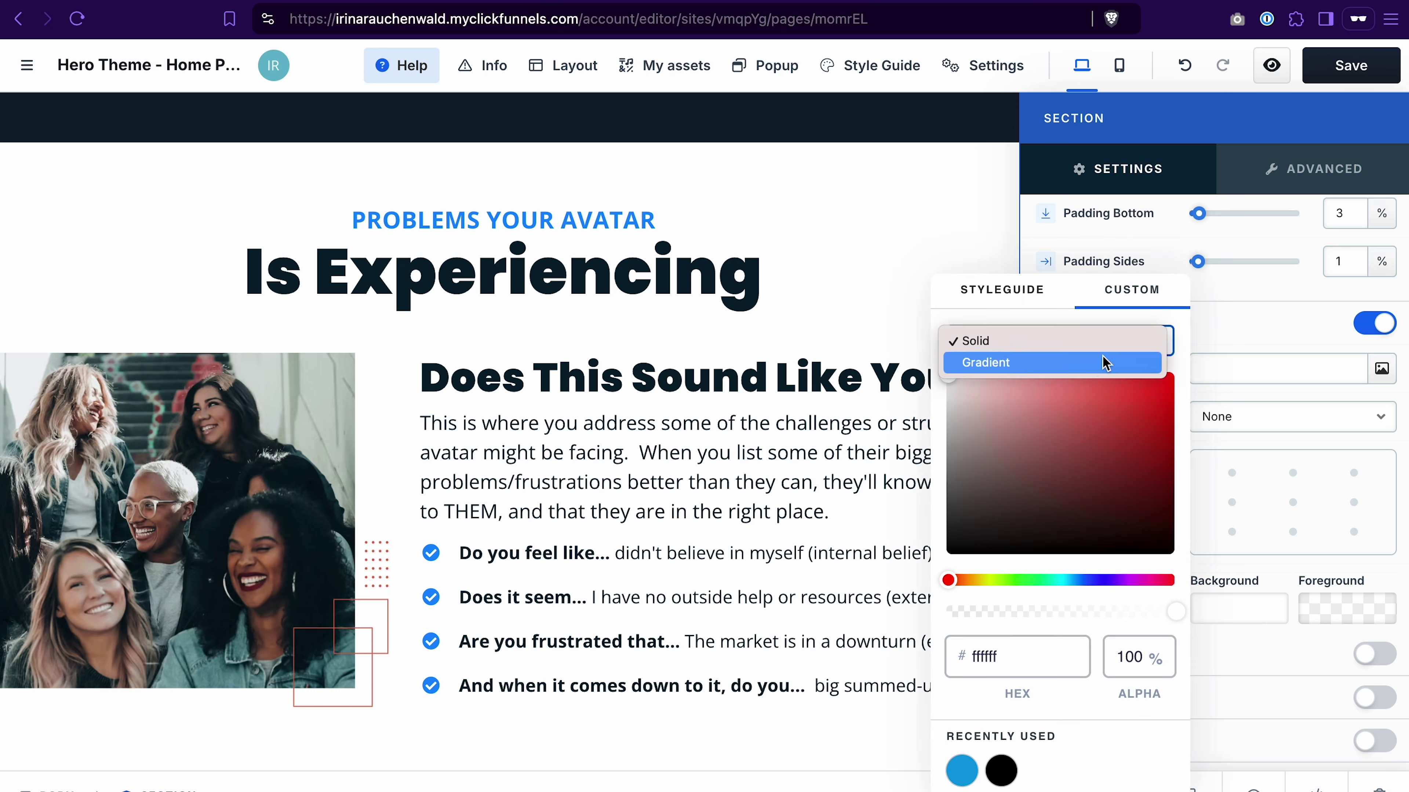
click(1045, 313)
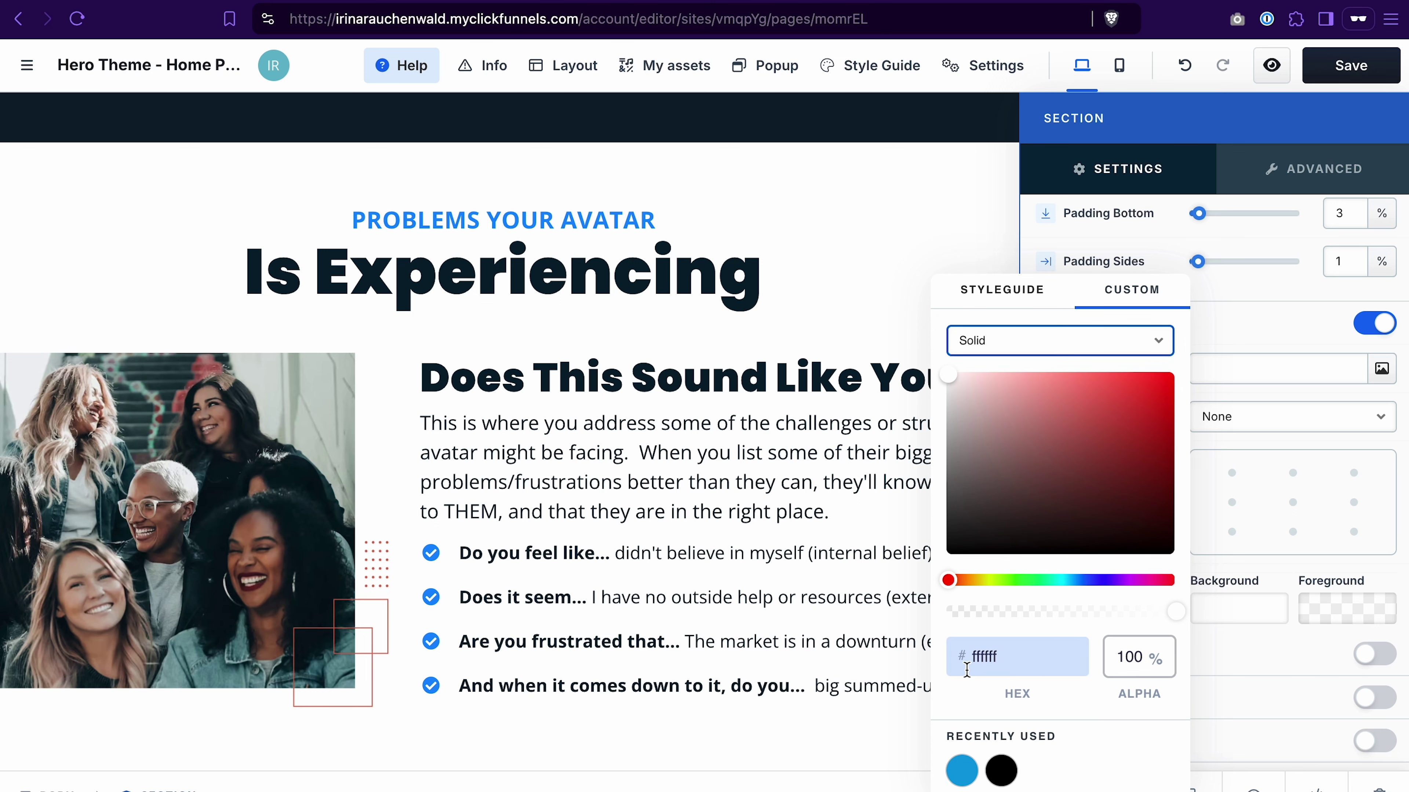
click(1070, 580)
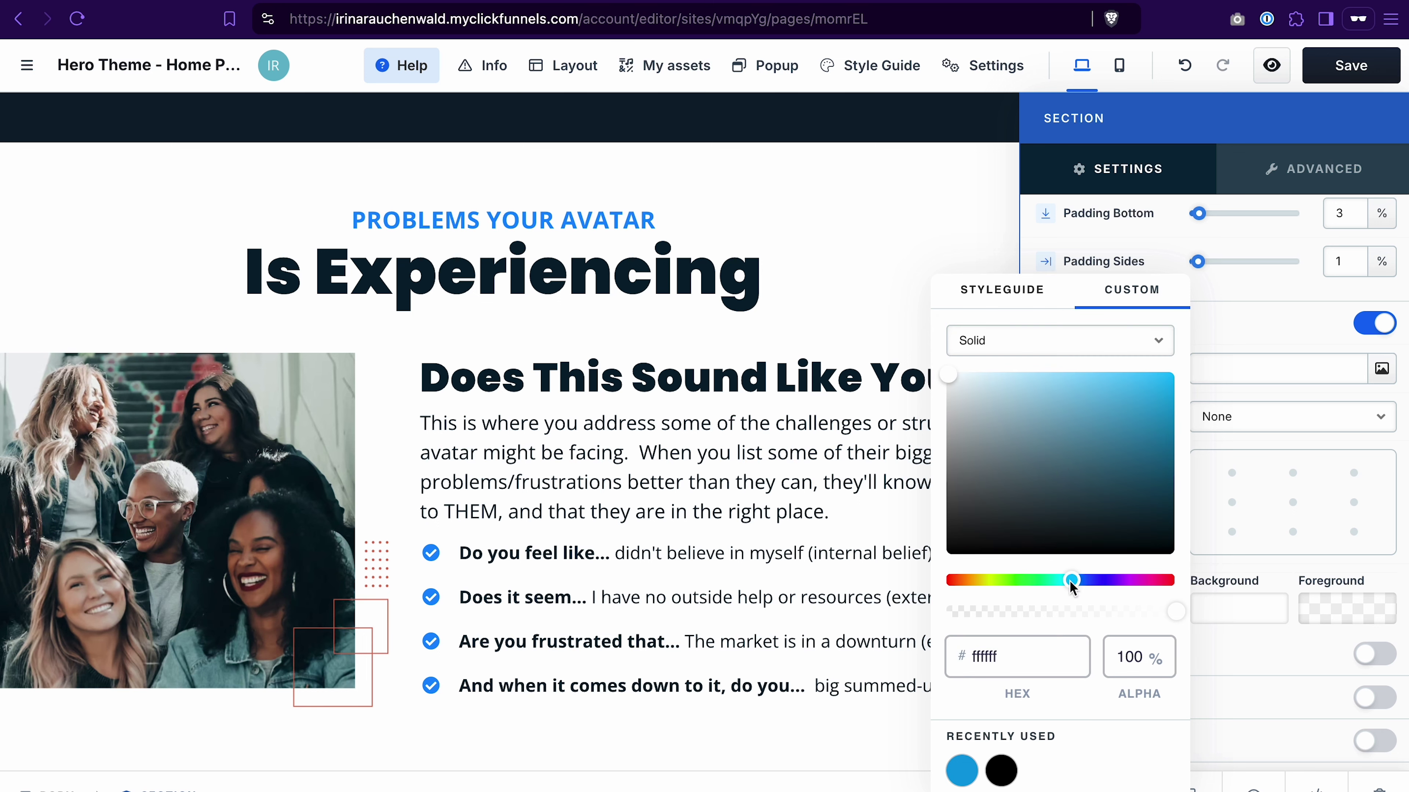
drag(1085, 409, 968, 356)
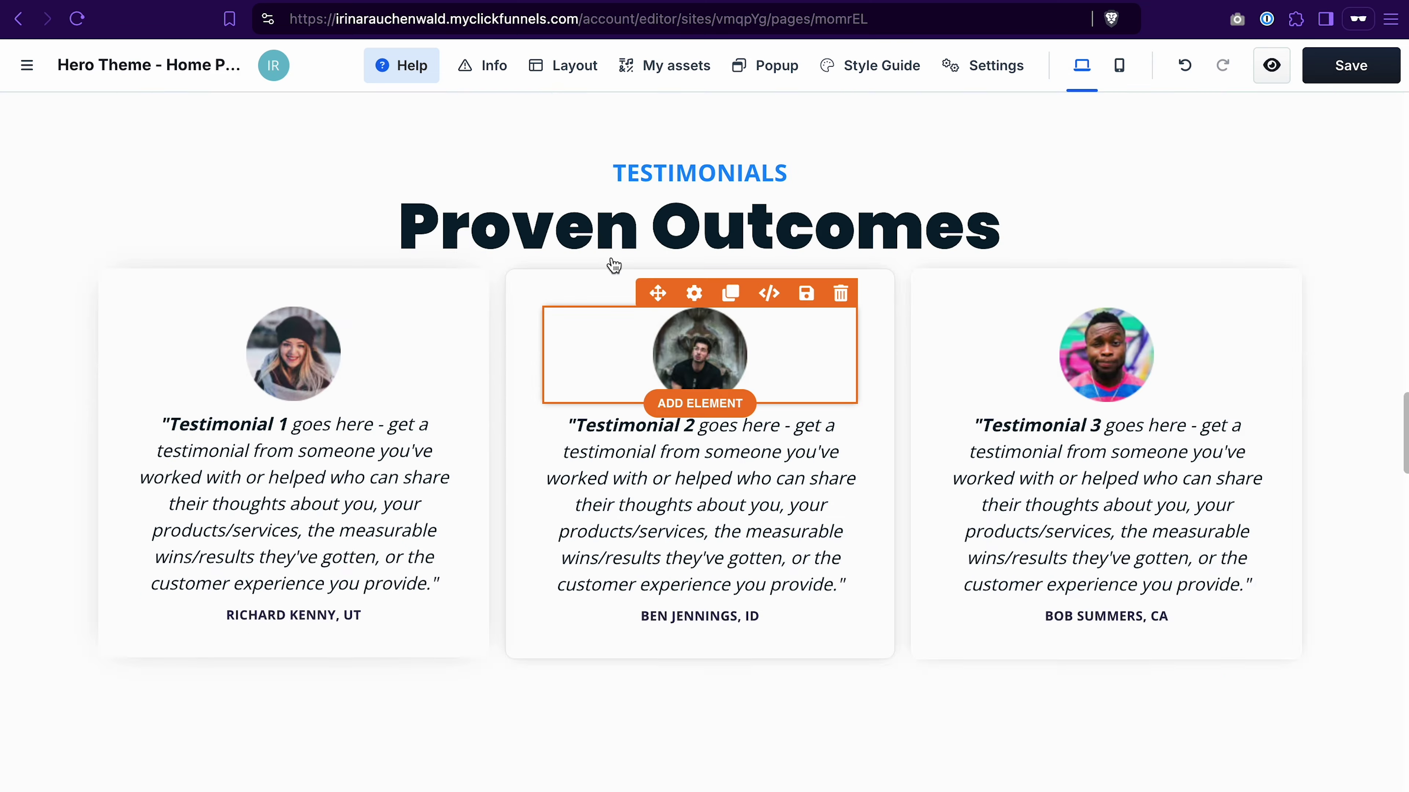
Step: Review the Testimonials and All Our Products sections and save the page
scroll(610, 264, up, 3)
scroll(610, 264, down, 2)
click(728, 213)
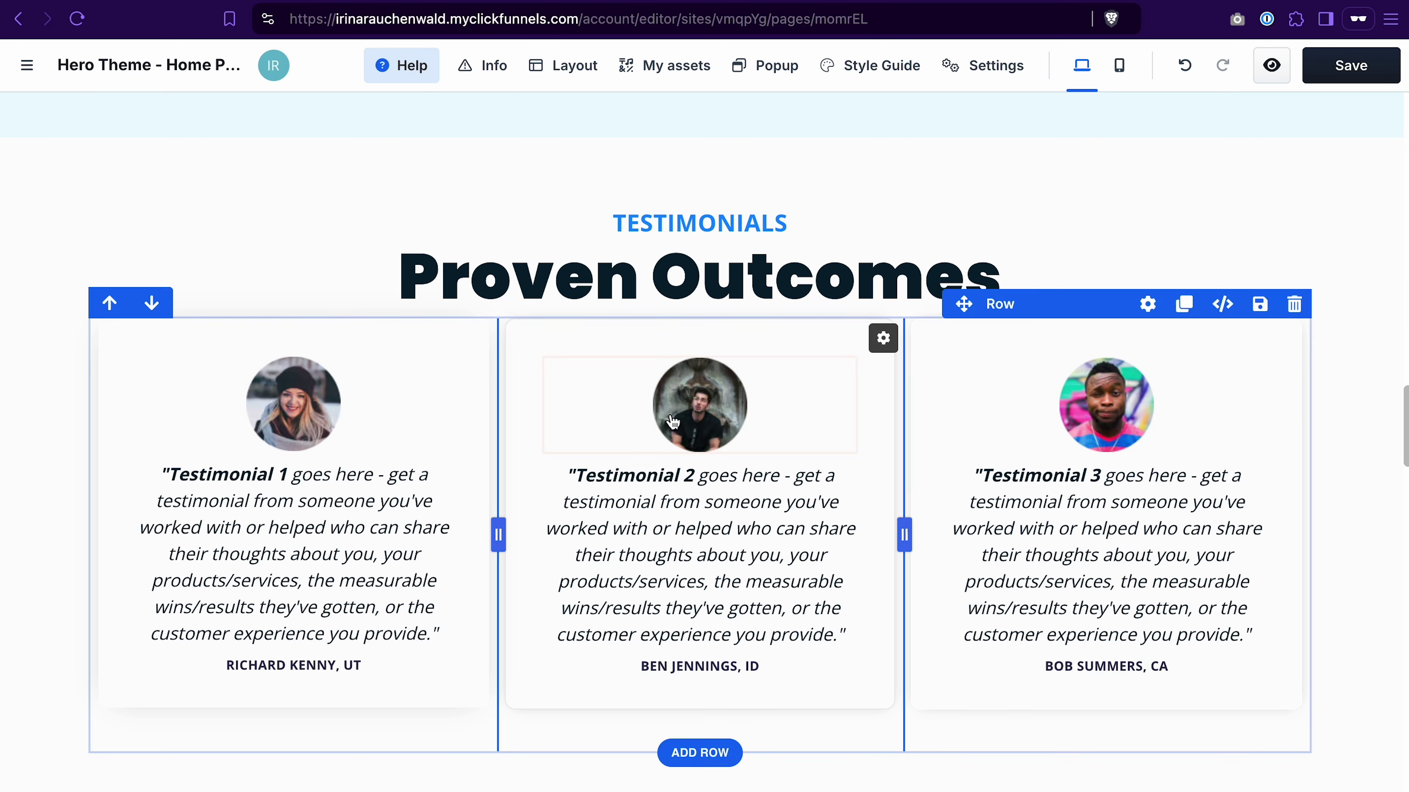
scroll(927, 575, down, 10)
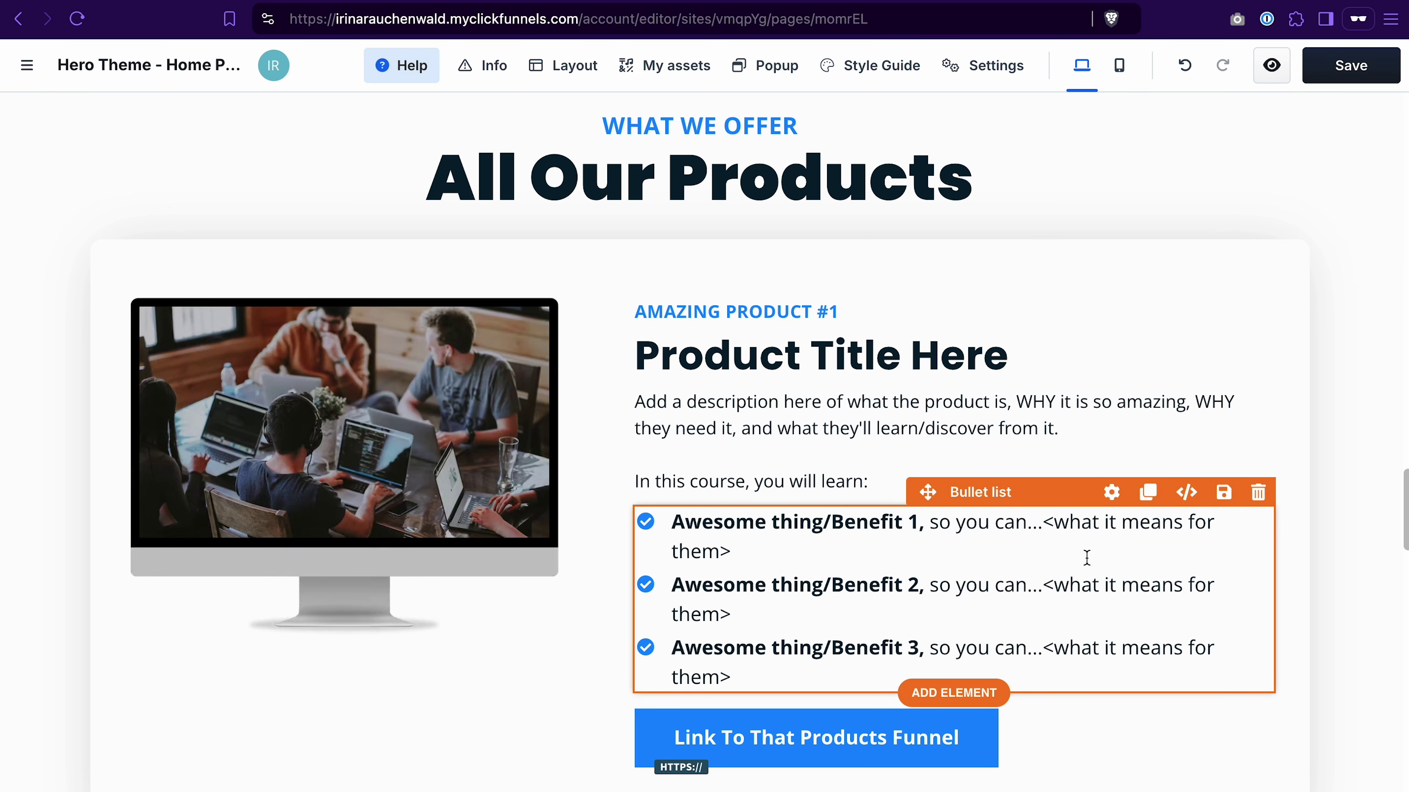
scroll(1087, 558, down, 2)
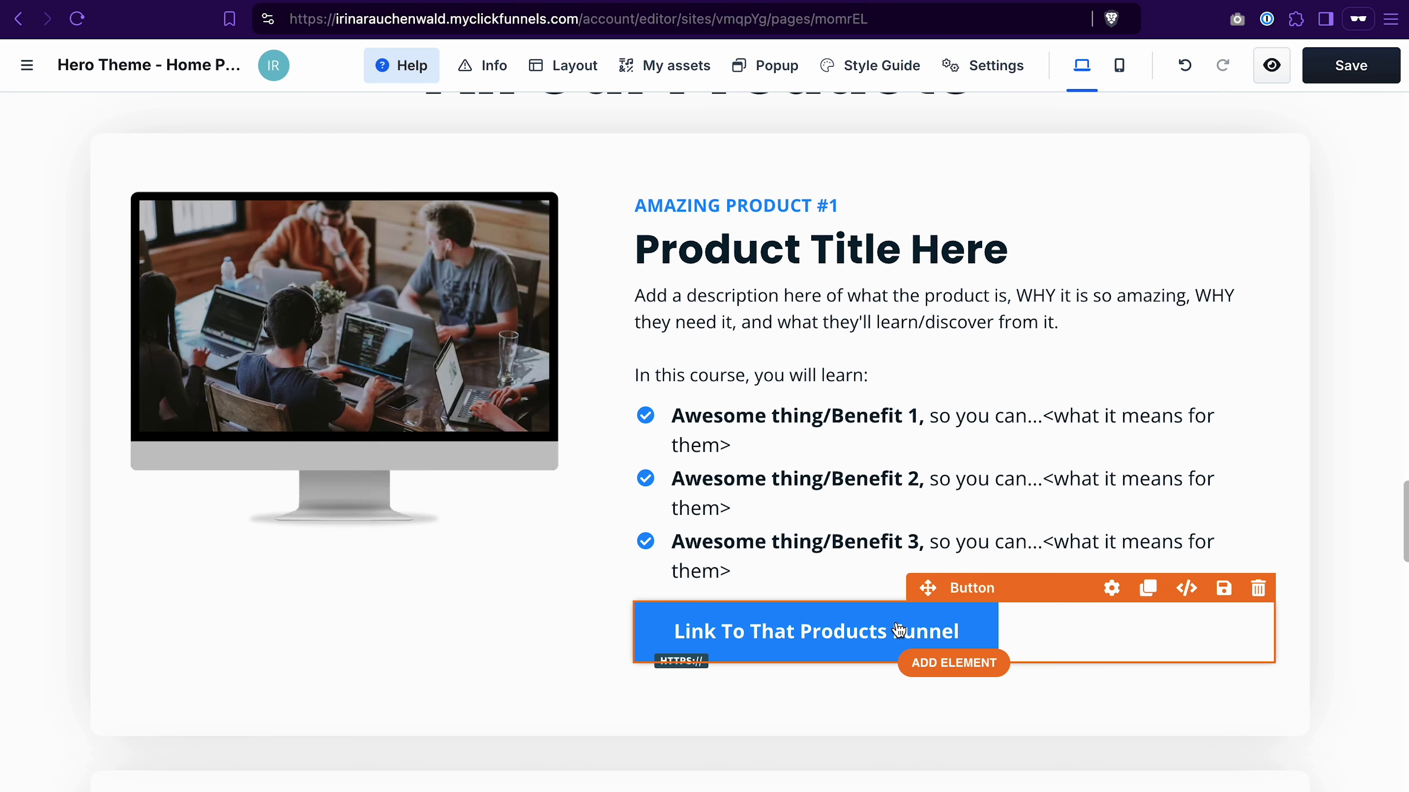
scroll(1324, 194, down, 10)
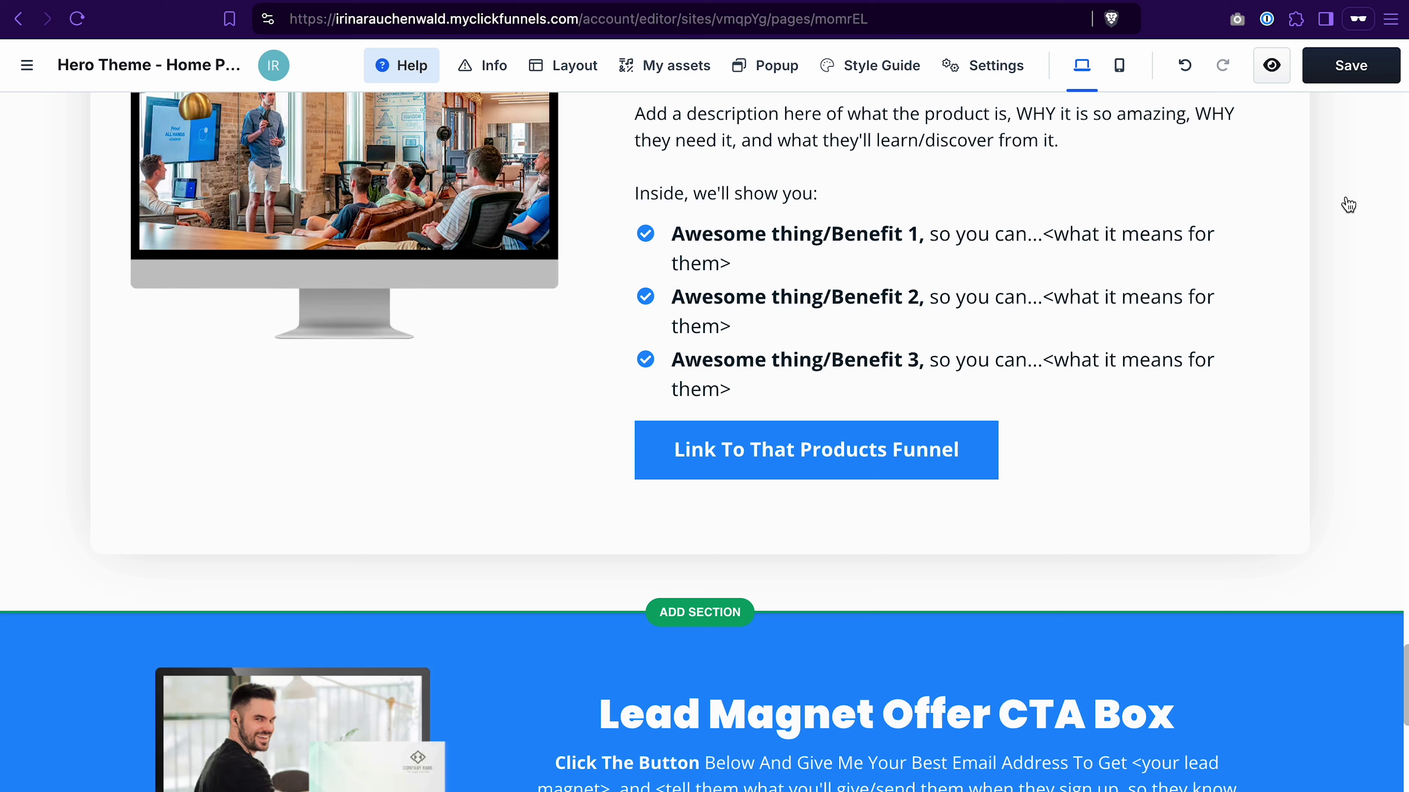
click(1350, 65)
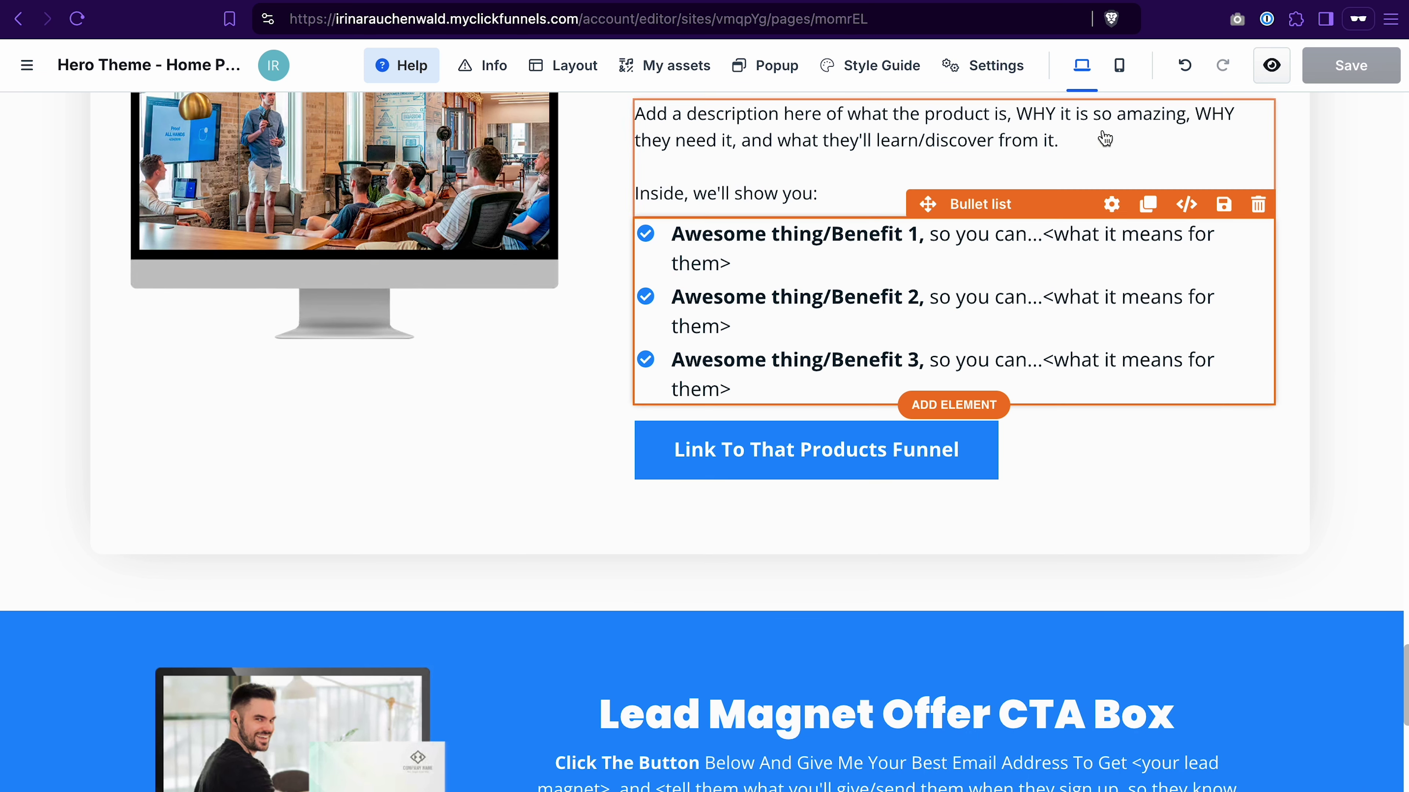
Step: In the mobile view, set the mission statement paragraph's mobile font size to 18 px
click(1120, 69)
scroll(792, 352, up, 20)
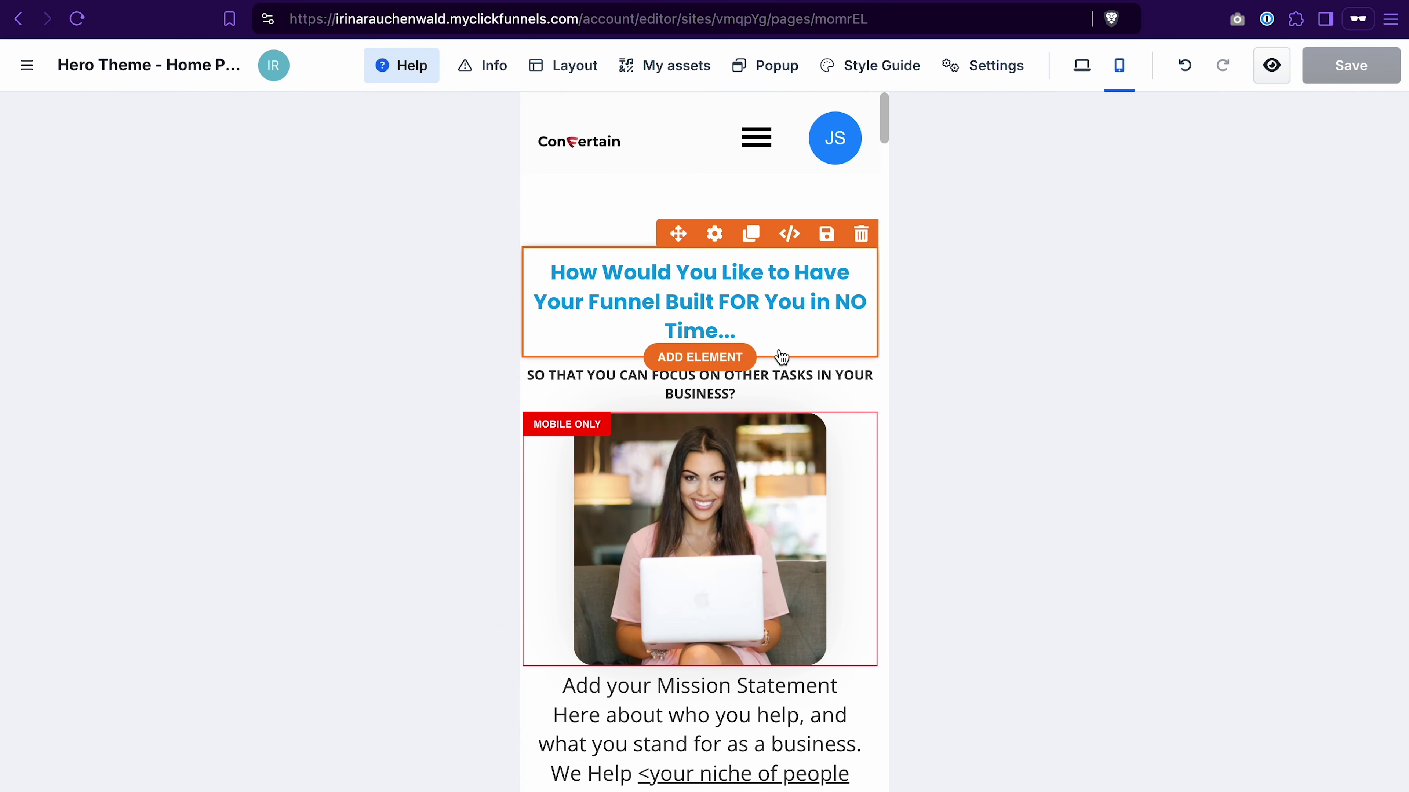
scroll(811, 632, down, 3)
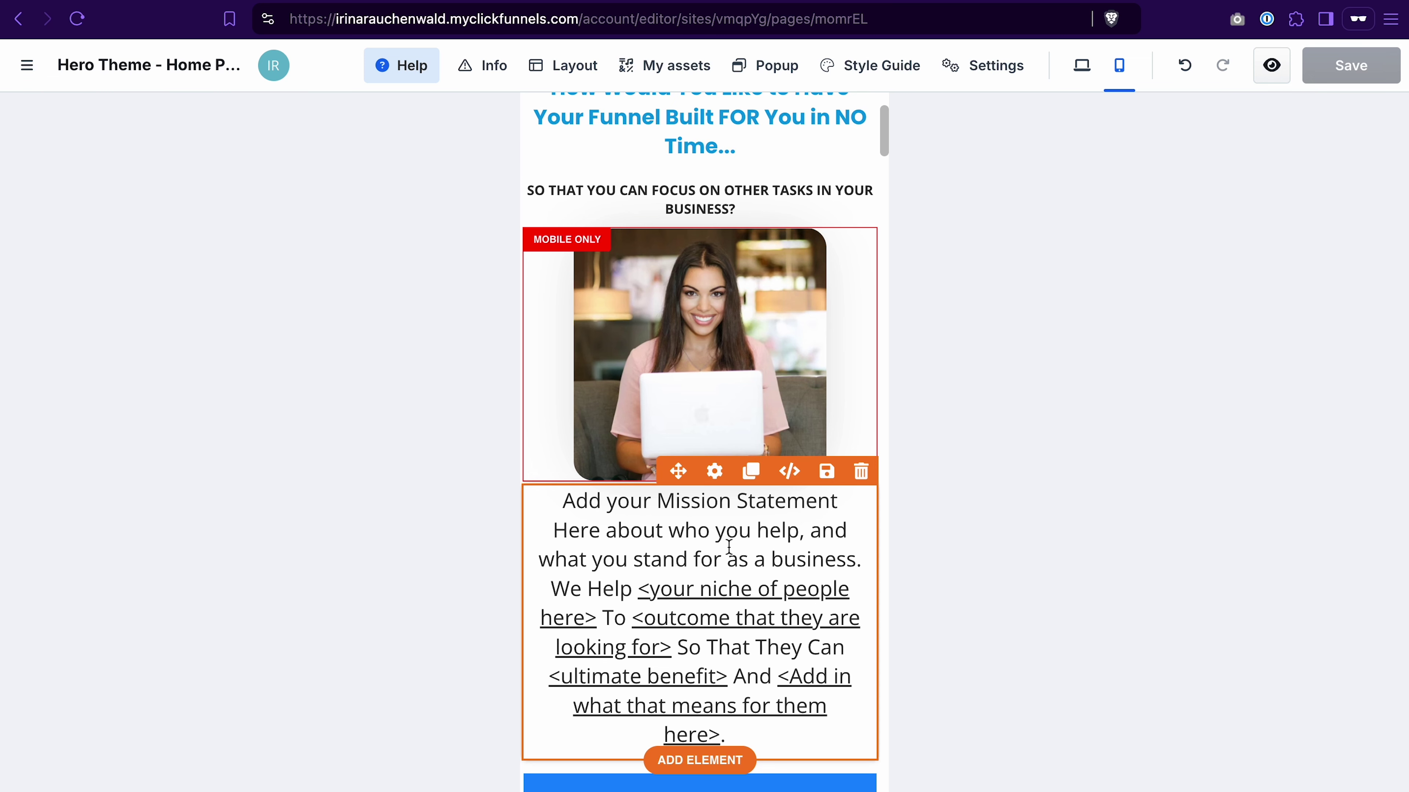
click(716, 473)
scroll(1359, 443, down, 2)
click(1381, 399)
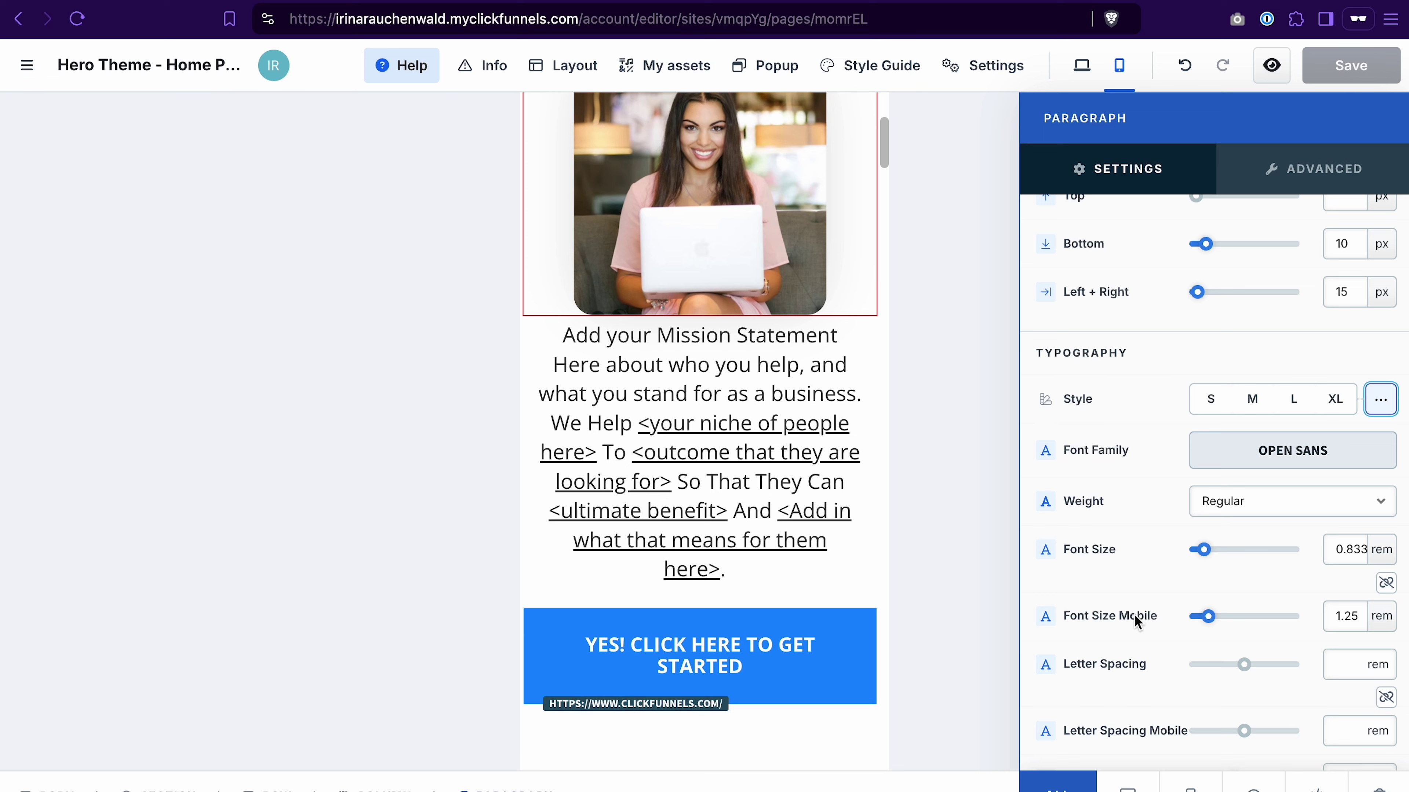
click(1380, 616)
click(1380, 616)
drag(1207, 617, 1209, 621)
click(830, 656)
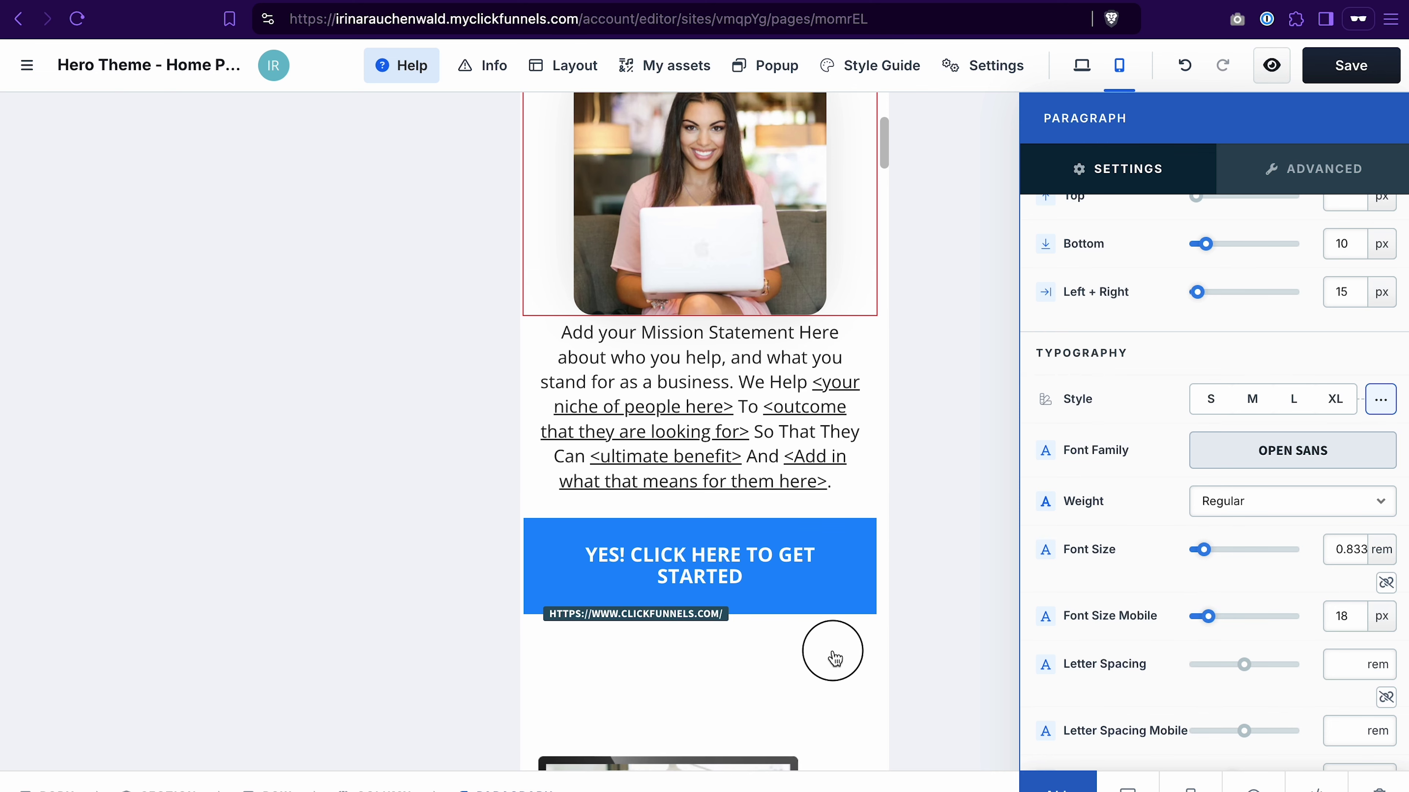
Step: Save the page after checking the mobile layout and exit the editor to the site overview
scroll(835, 658, down, 12)
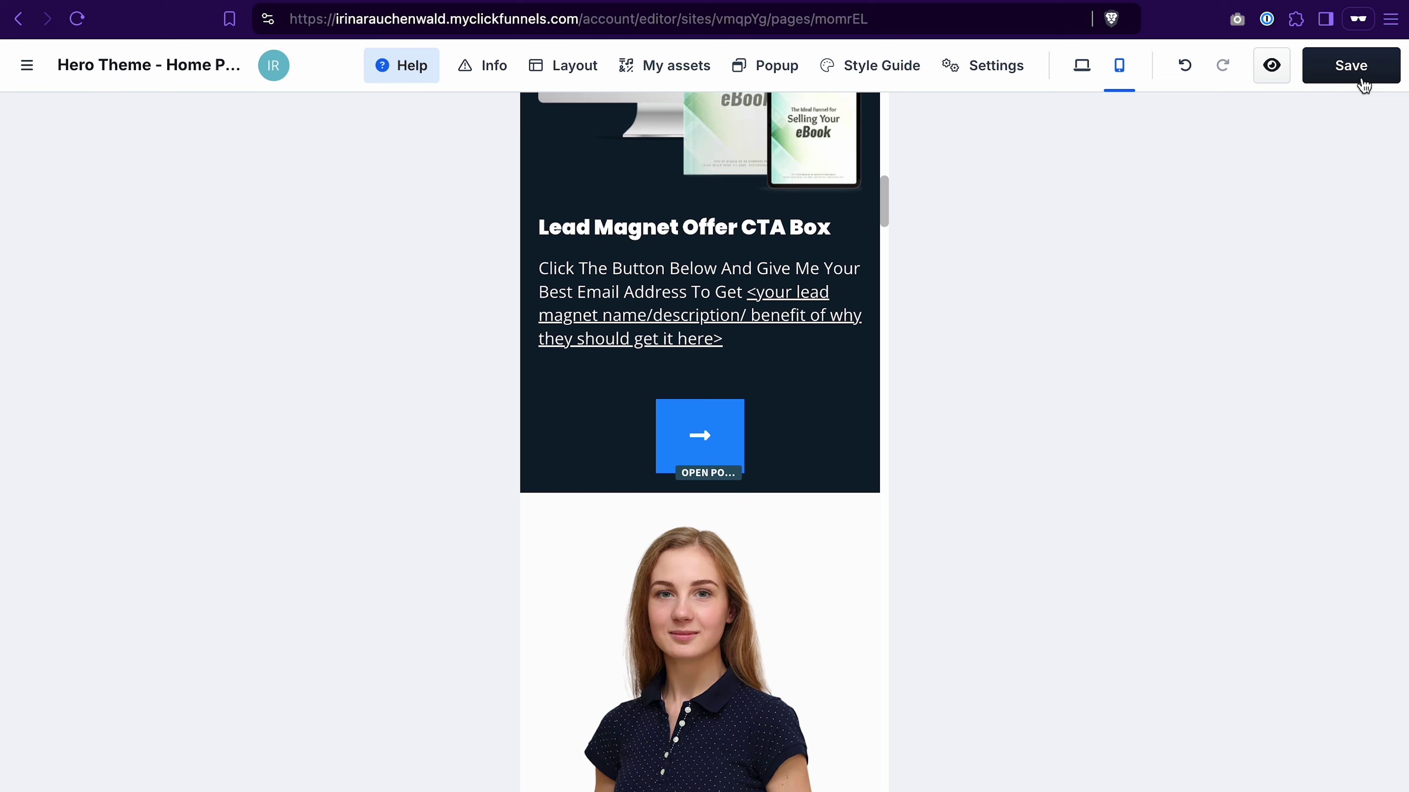
click(1361, 79)
click(26, 64)
click(31, 79)
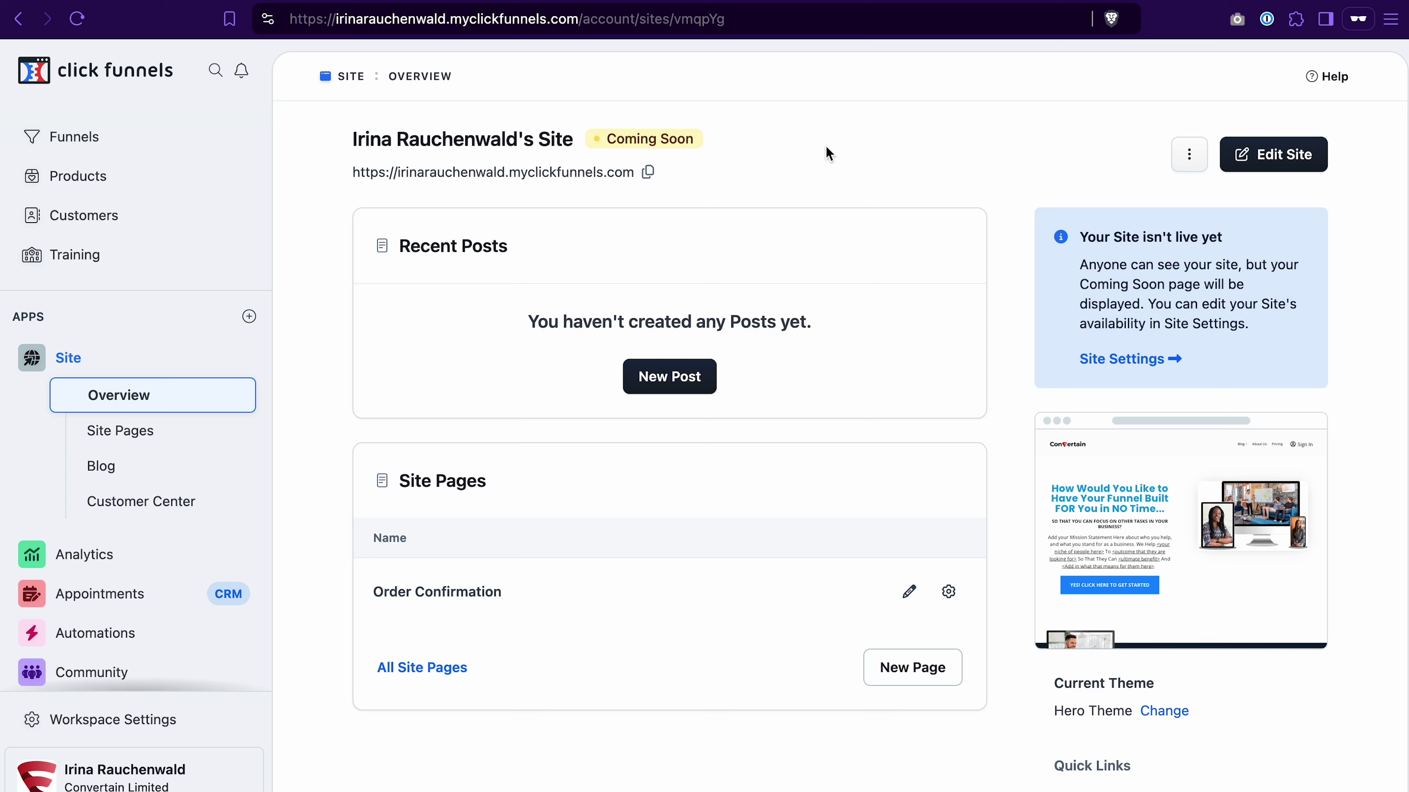
Step: Switch to the Namecheap site to view its domain registration page, and return to the ClickFunnels site overview
click(701, 6)
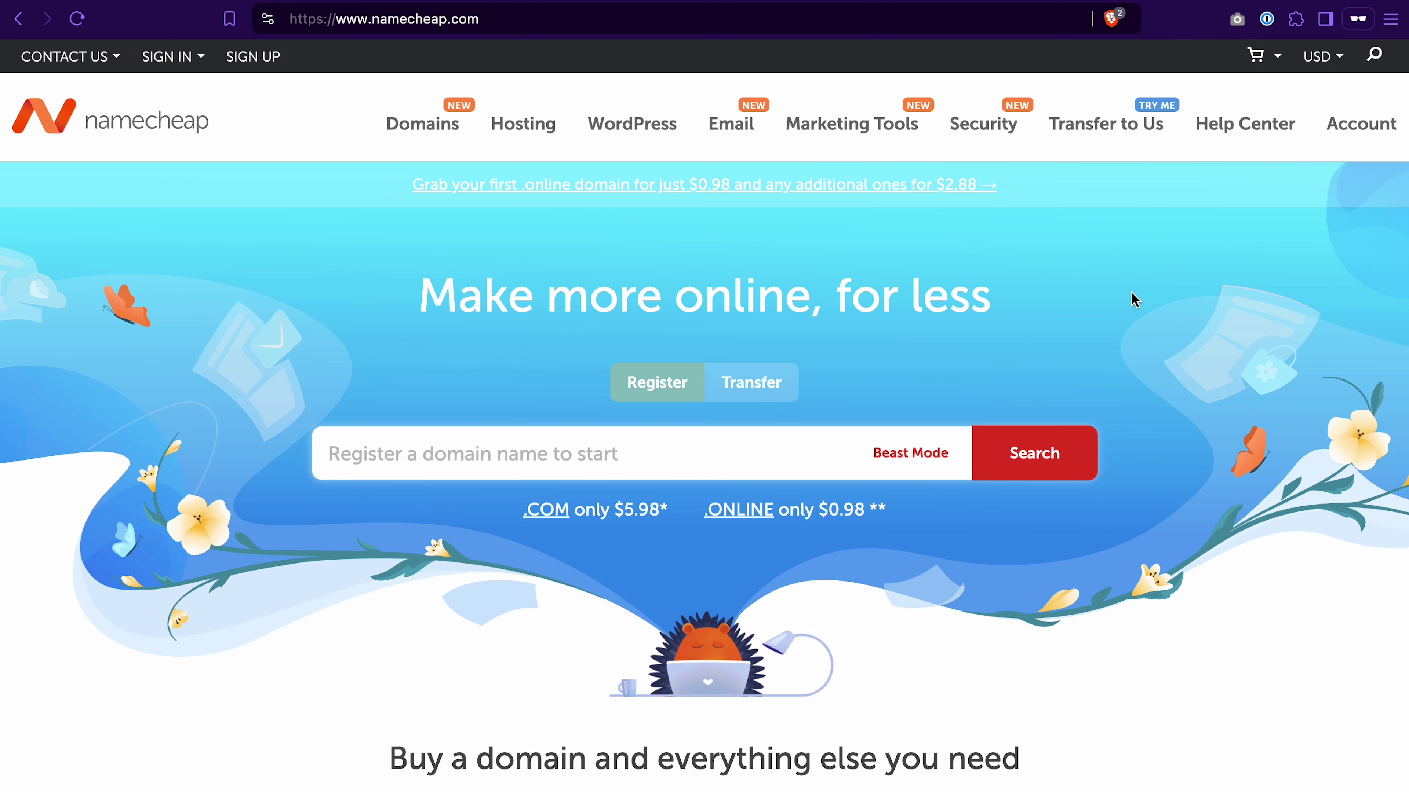
key(ctrl+Tab)
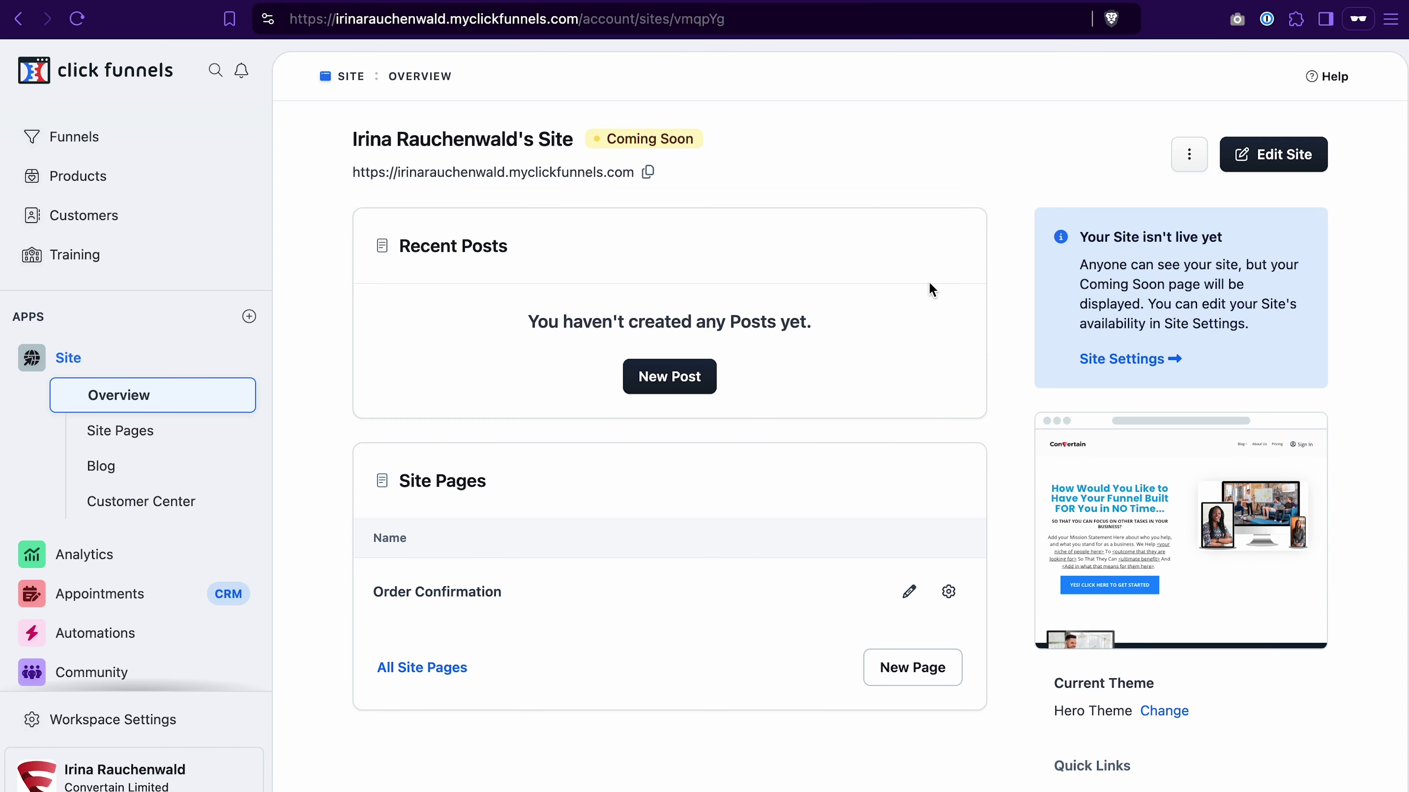
Step: In the site settings, change the domain from the myclickfunnels.com address to the custom www domain
click(1190, 155)
click(1087, 234)
click(1002, 335)
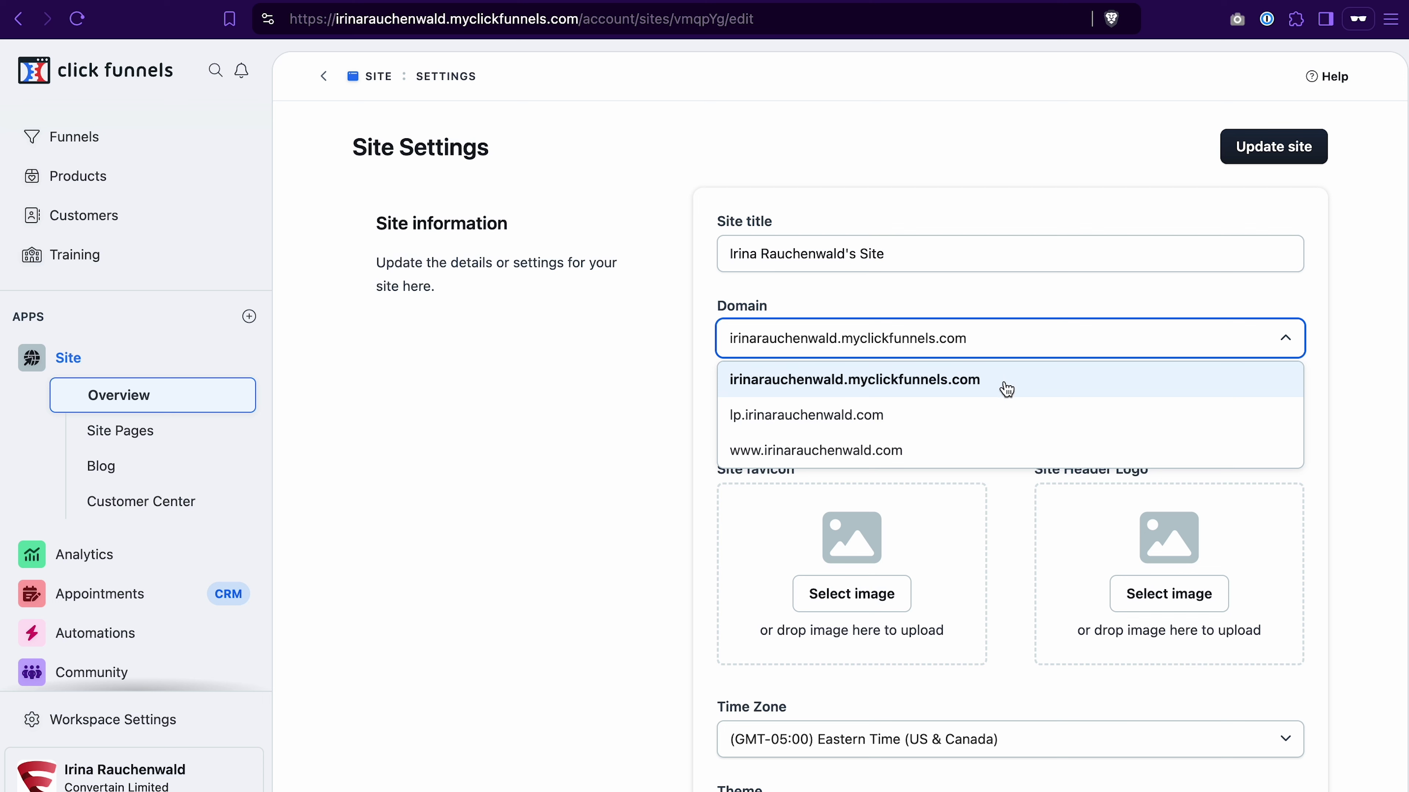
click(904, 452)
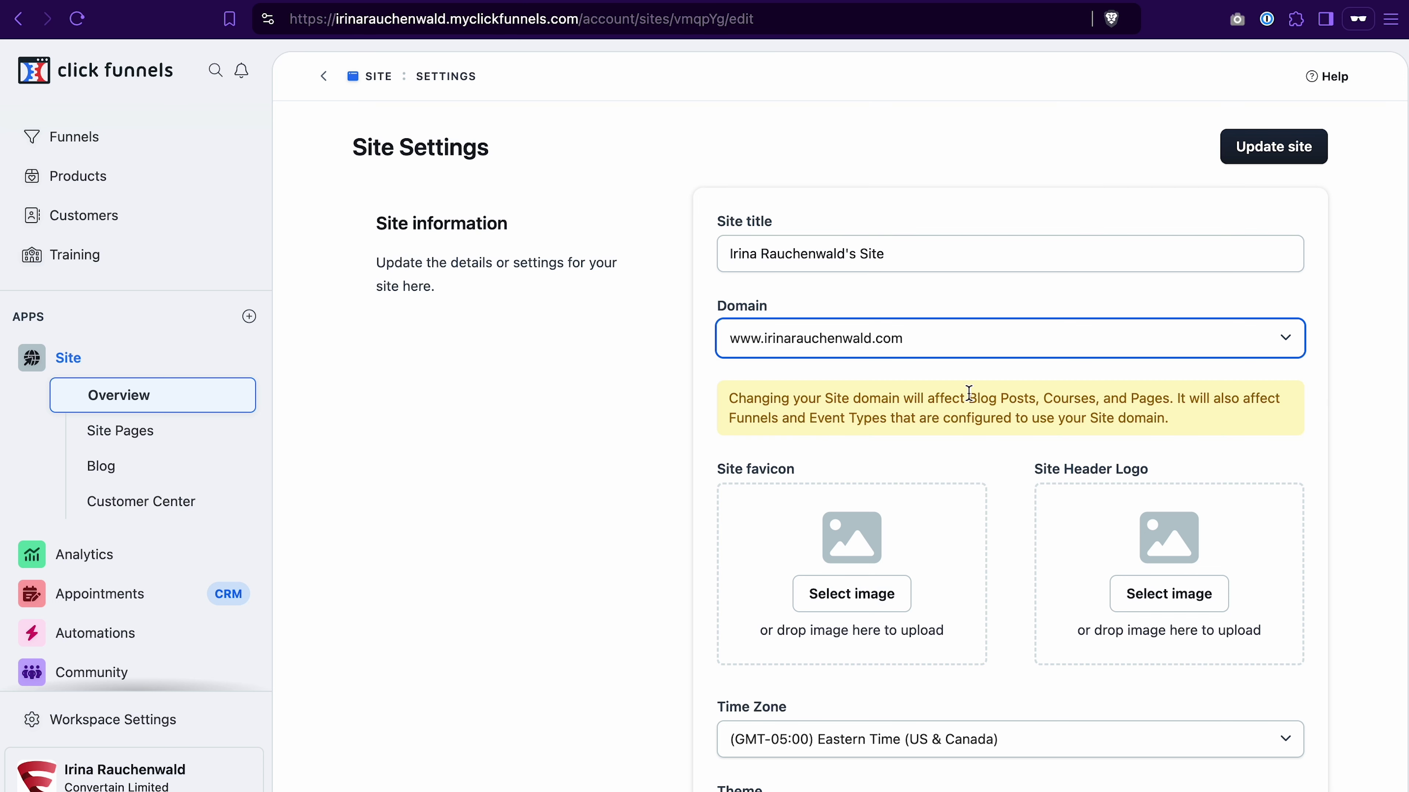
scroll(969, 393, down, 8)
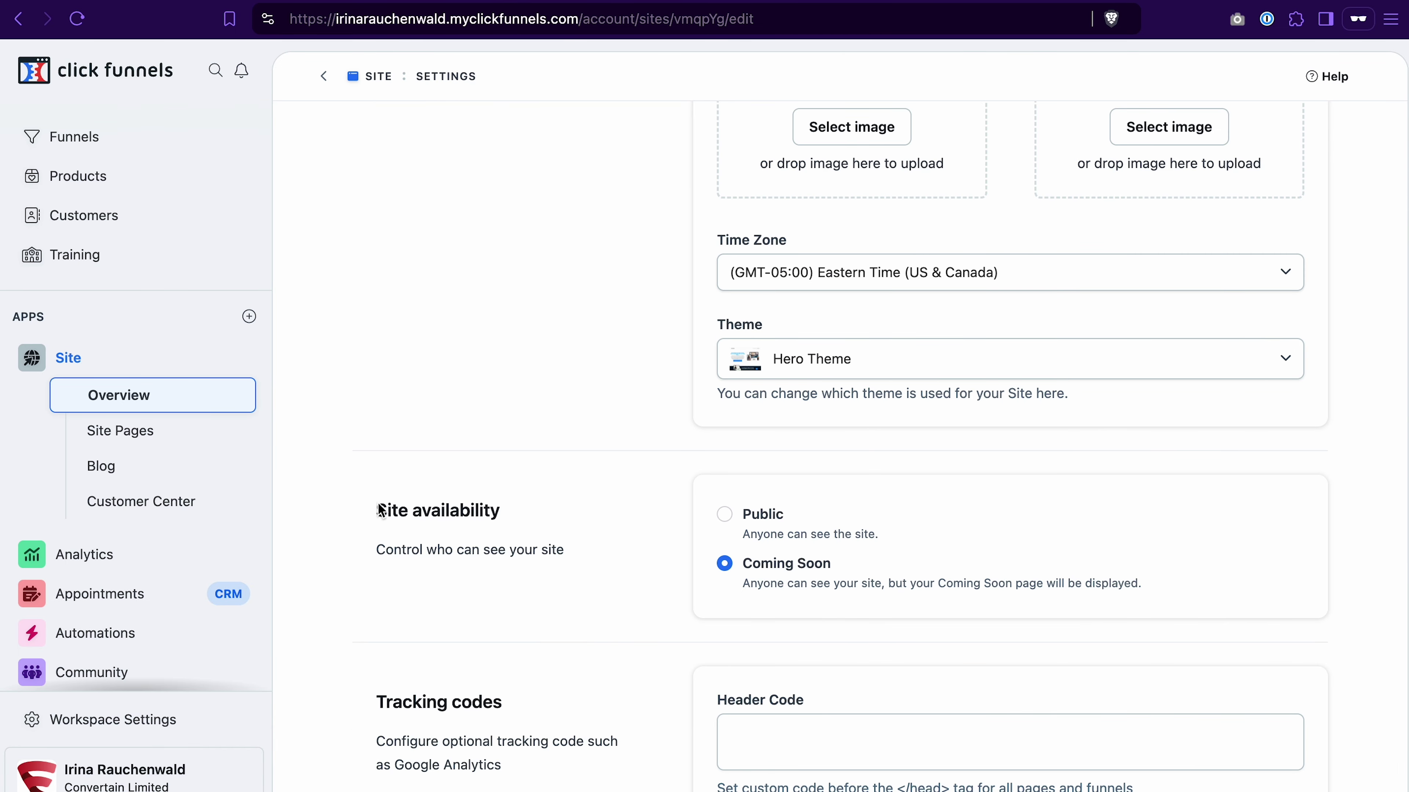
Step: Set the site availability to Public and save the site settings
click(725, 516)
scroll(1103, 555, up, 10)
click(1275, 148)
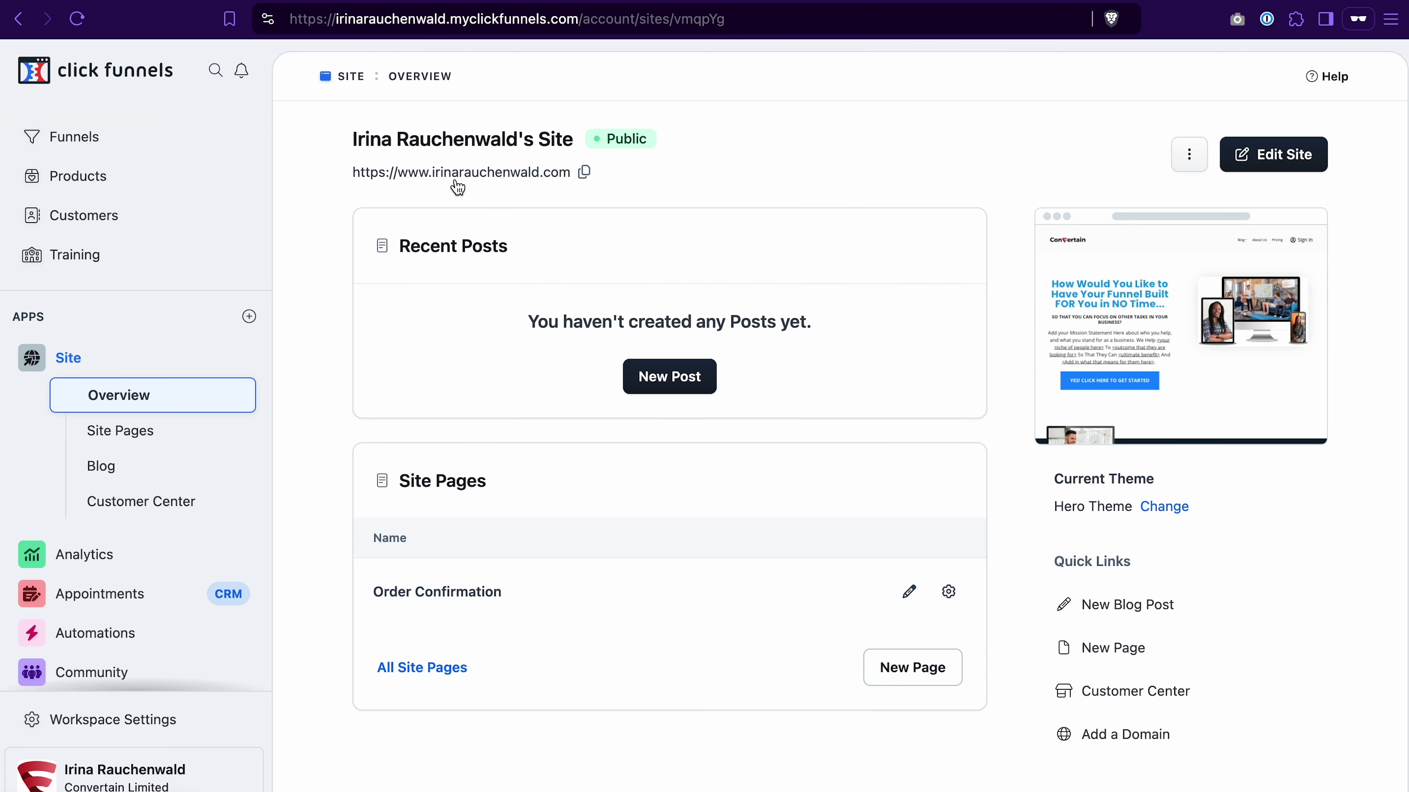
Step: Open the live site at its custom domain, test the hero section's call-to-action link, and close the page it opens
click(460, 175)
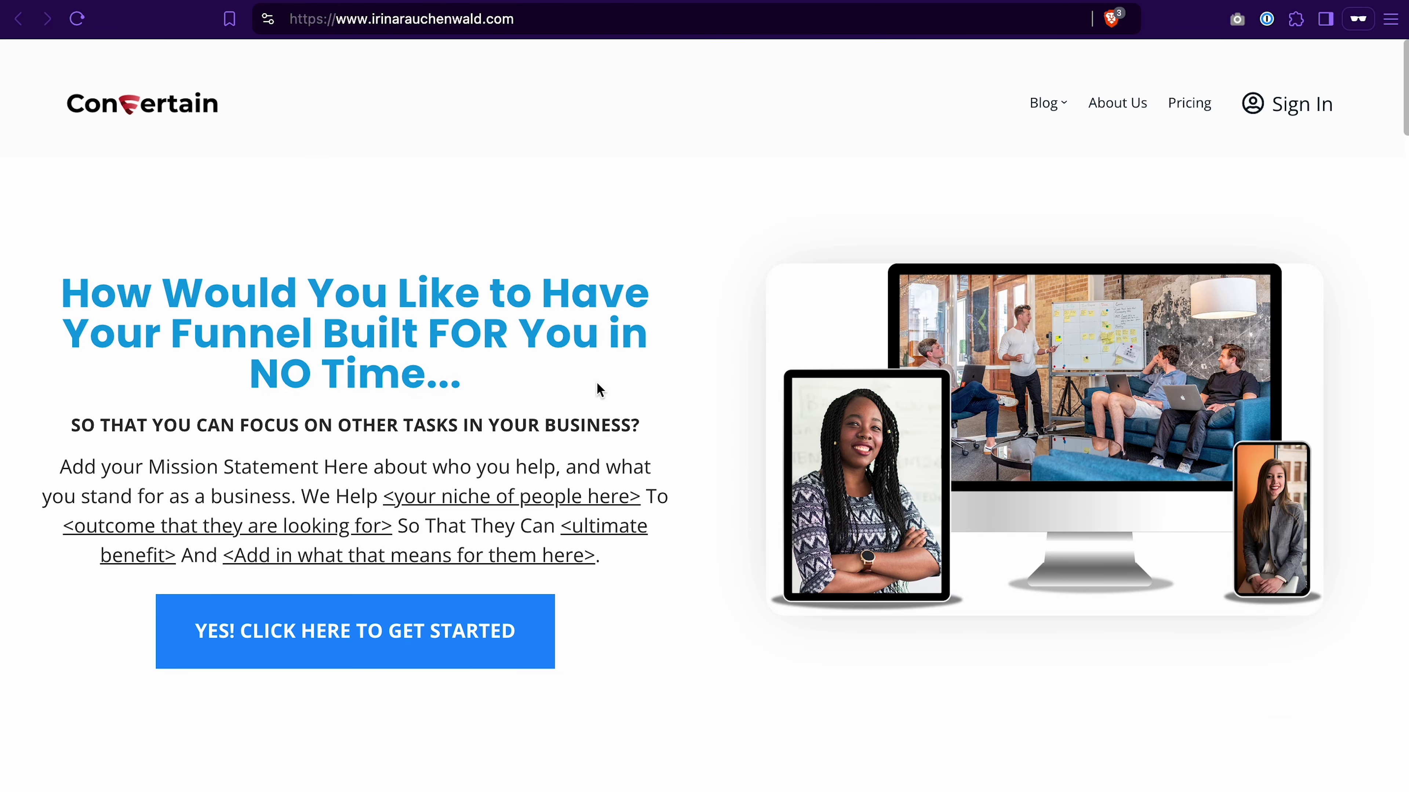
click(410, 631)
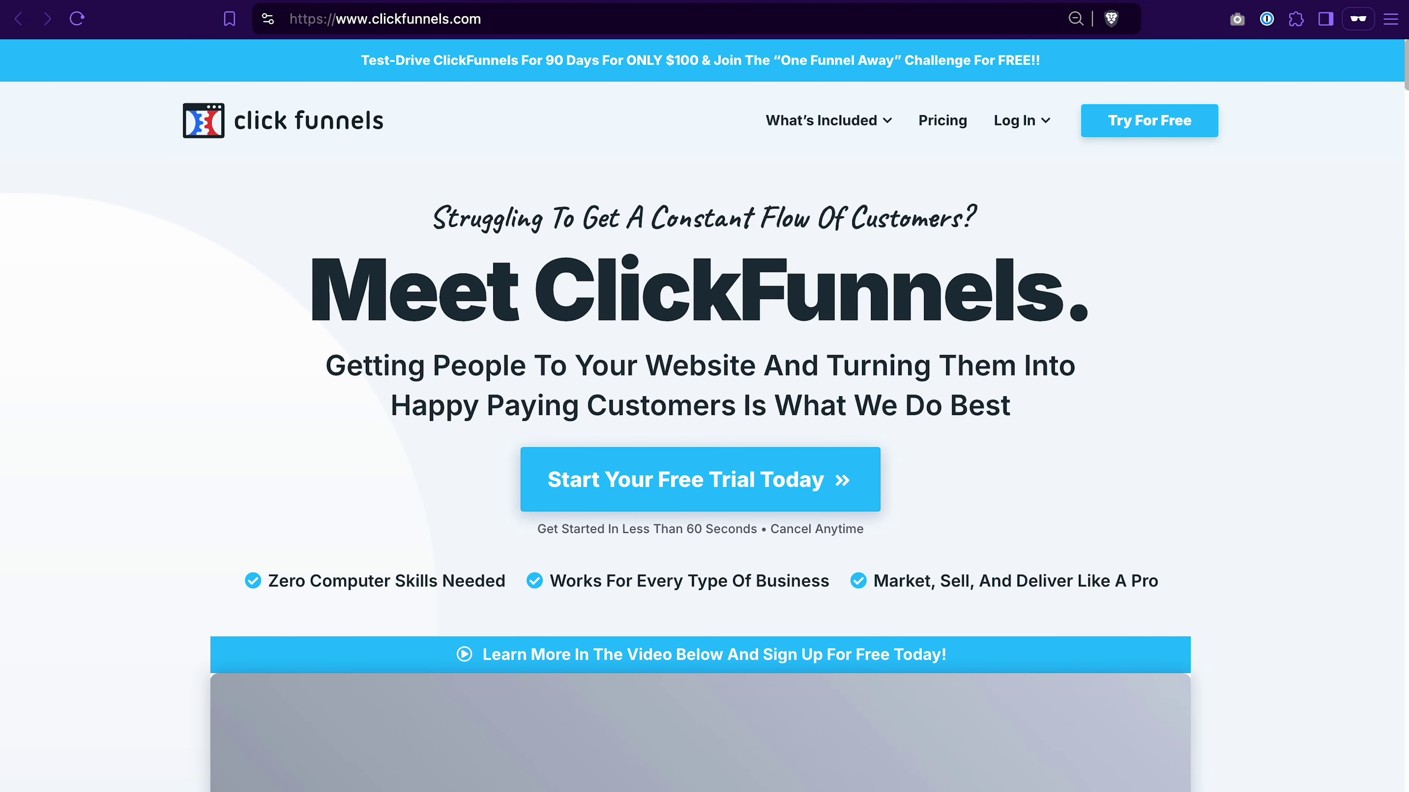
key(super+w)
Step: Test the Lead Magnet Offer section's arrow link, close the sign-up popup, and review the remaining sections of the live home page
scroll(599, 708, down, 5)
scroll(598, 708, down, 5)
click(1226, 452)
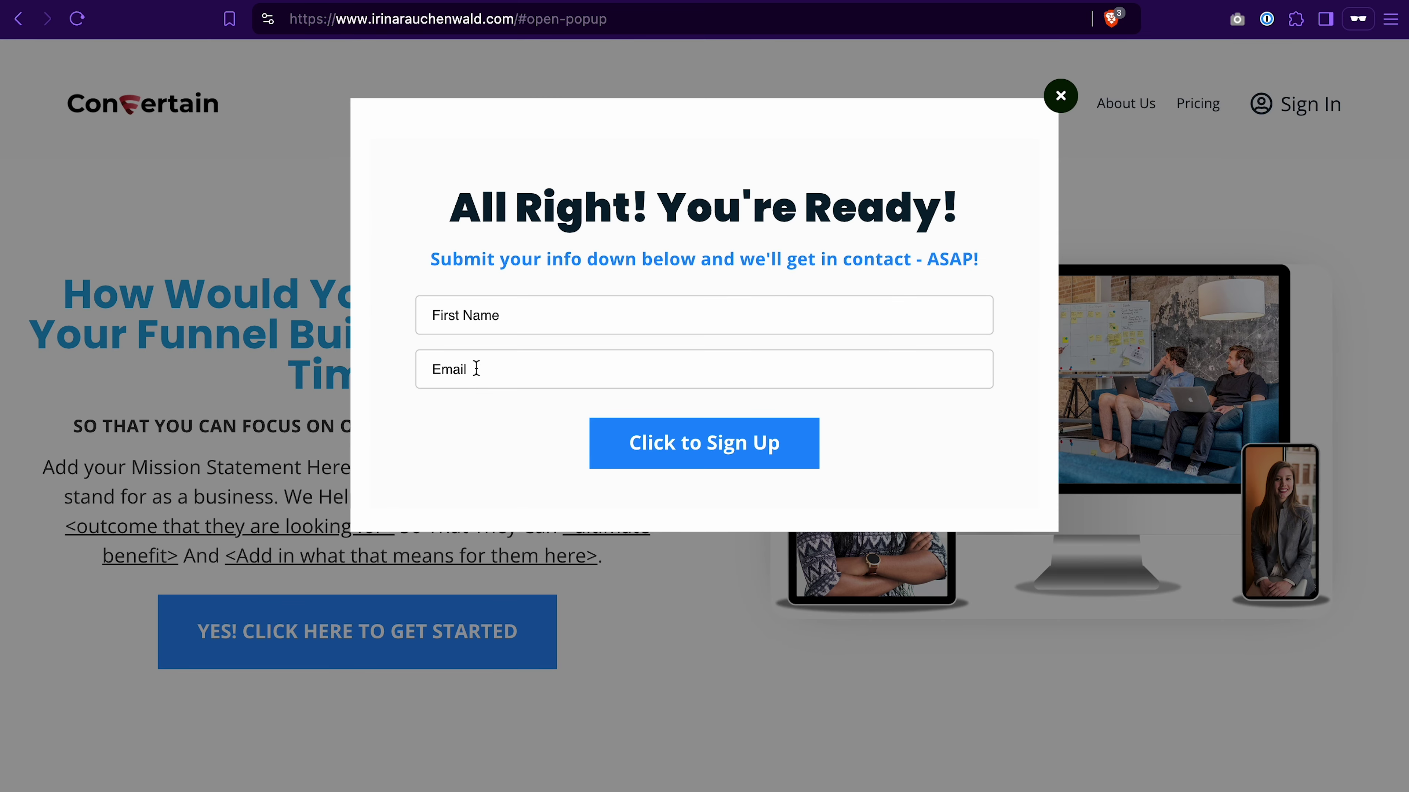
click(1054, 95)
scroll(837, 554, down, 15)
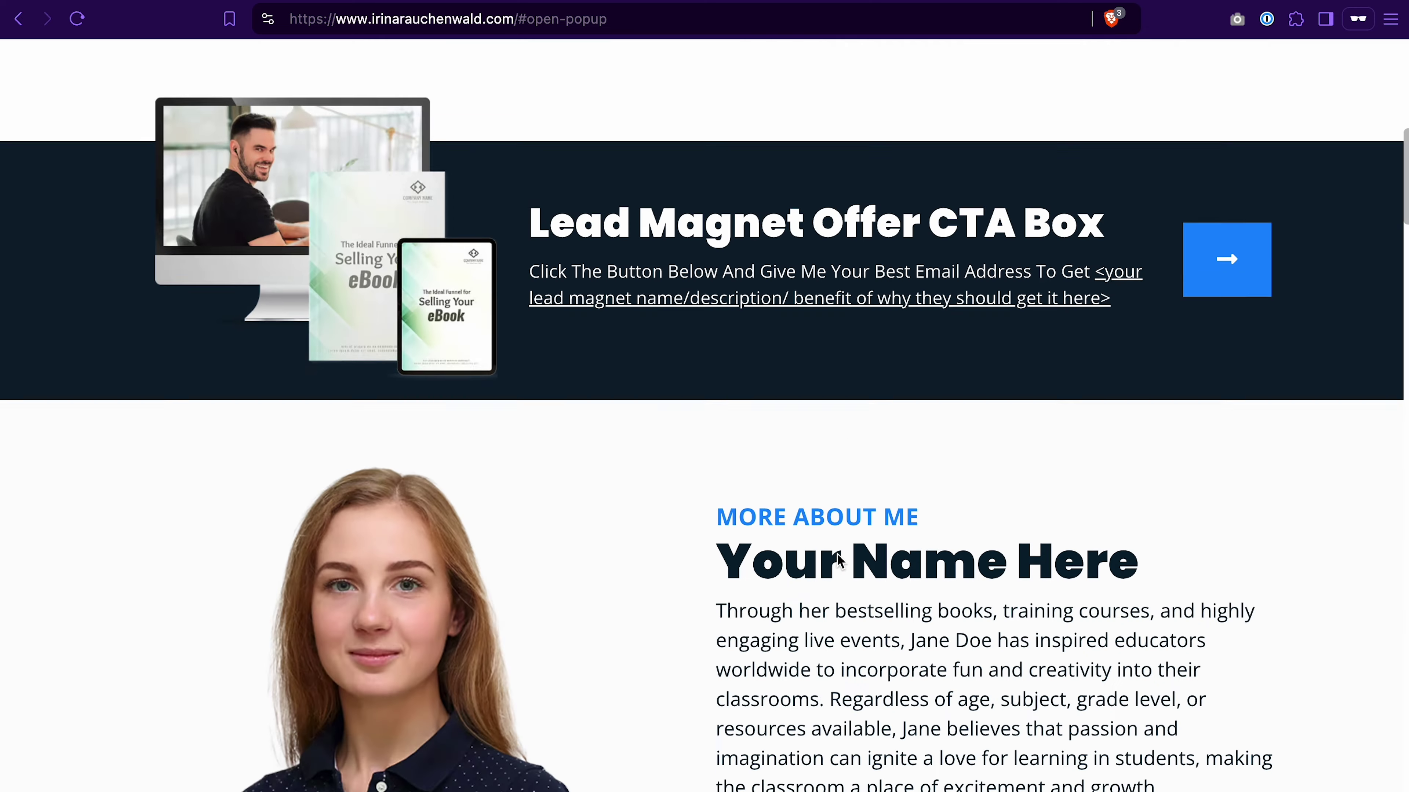
scroll(838, 555, down, 10)
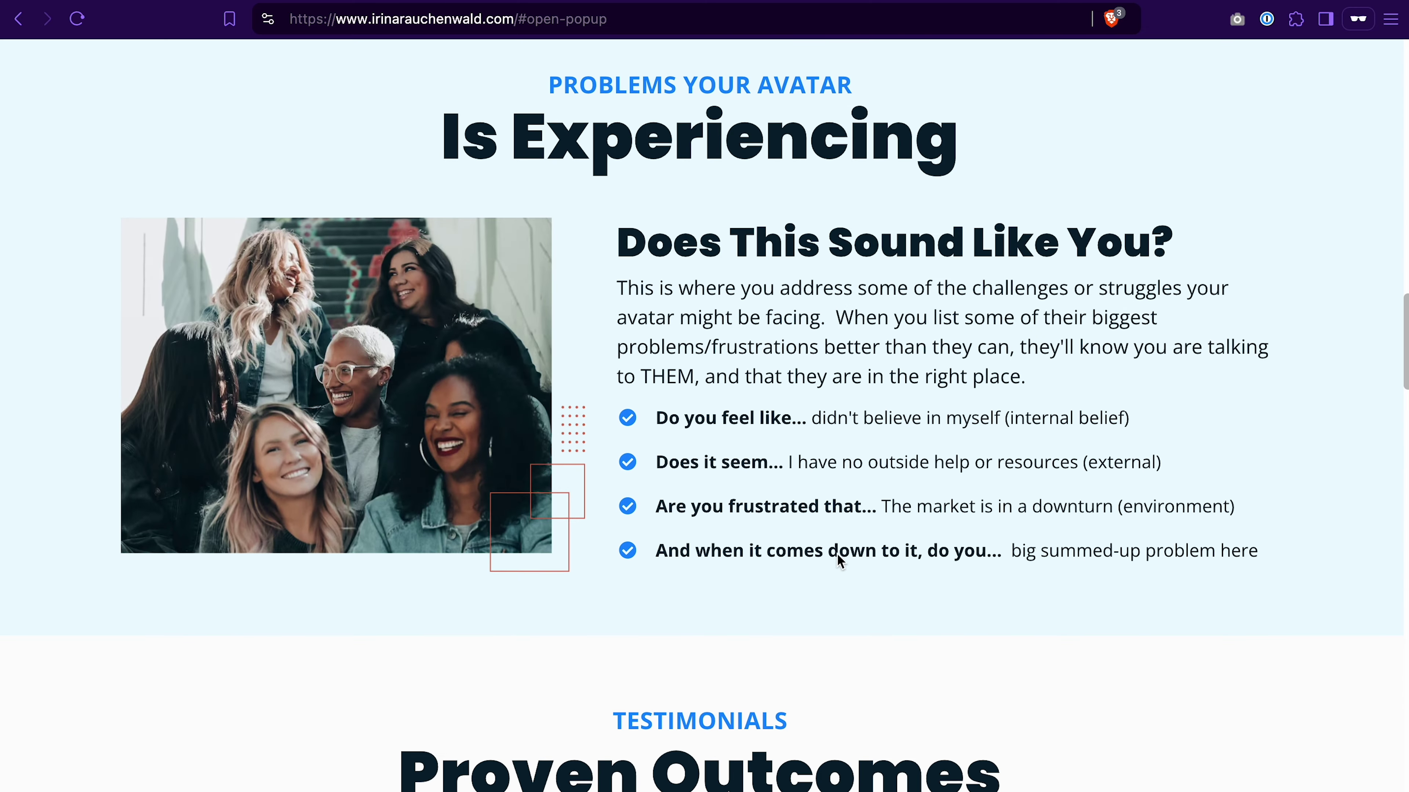